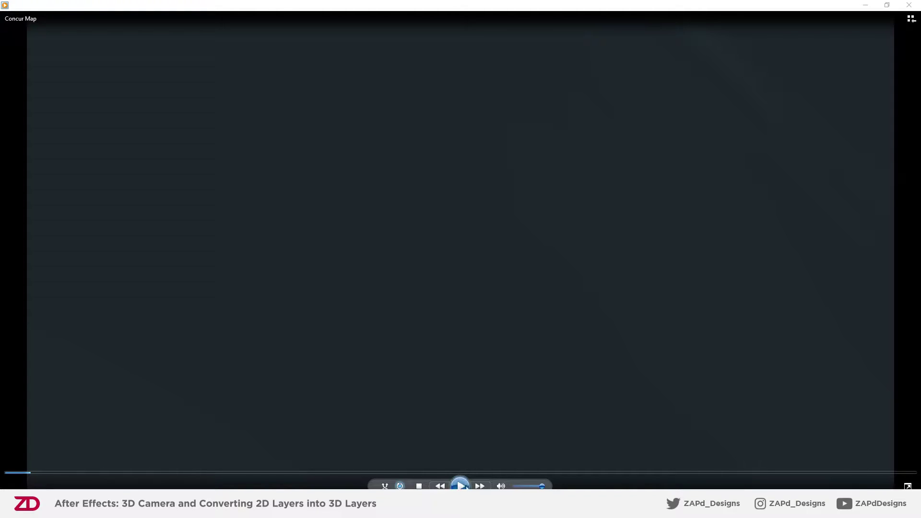
Play the rendered Concur Map video to preview the finished animation, and pause it
left_click(460, 485)
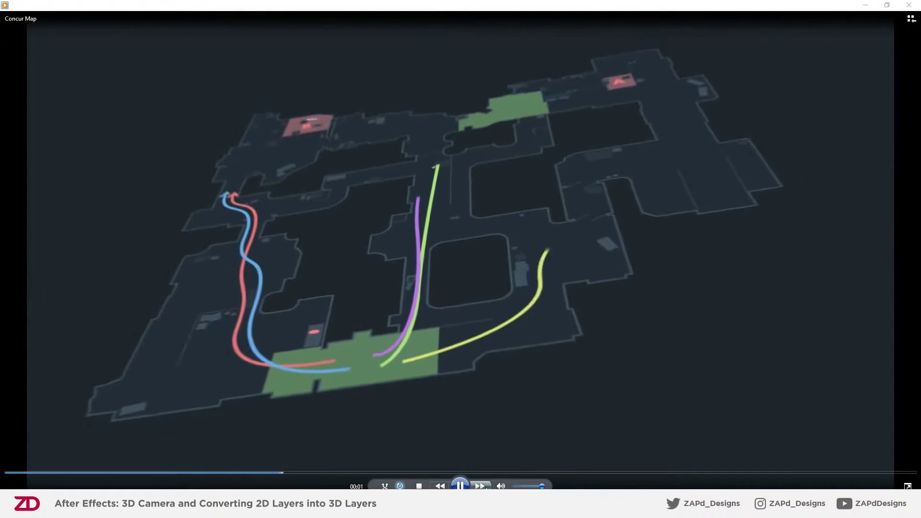
left_click(462, 485)
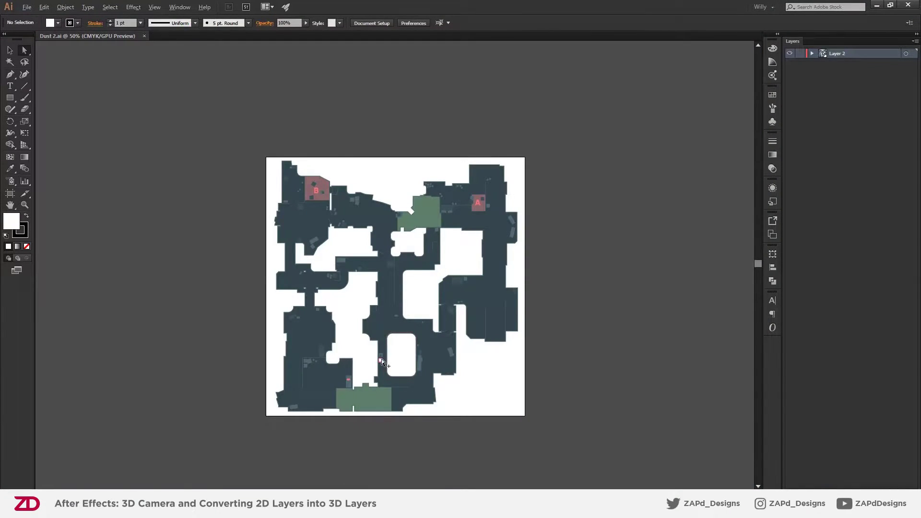
Examine the Dust 2 map artwork in Illustrator from its upper areas down to the lower edge
scroll(381, 360, "up", 1)
mouse_move(514, 397)
left_mouse_down()
mouse_move(494, 386)
mouse_move(506, 402)
left_mouse_up()
scroll(338, 280, "up", 2)
scroll(338, 282, "down", 2)
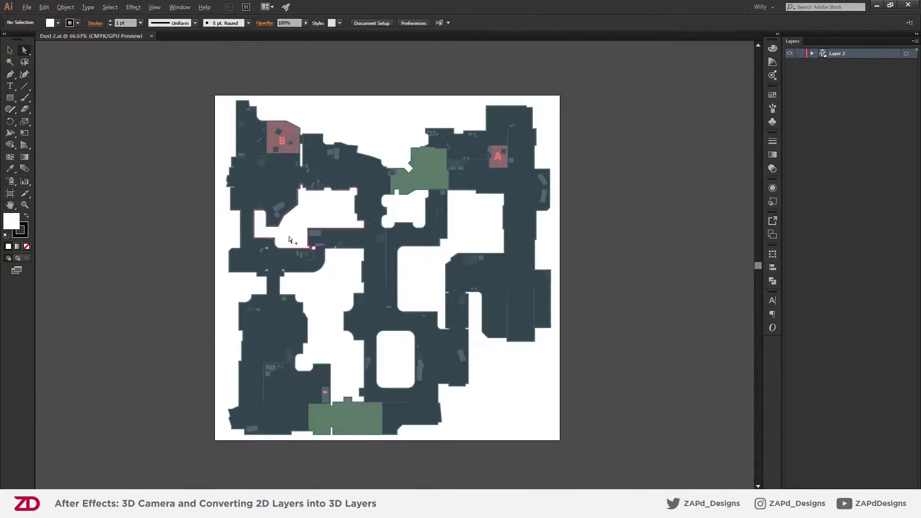
scroll(185, 300, "up", 1)
left_click_drag(387, 299, 372, 319)
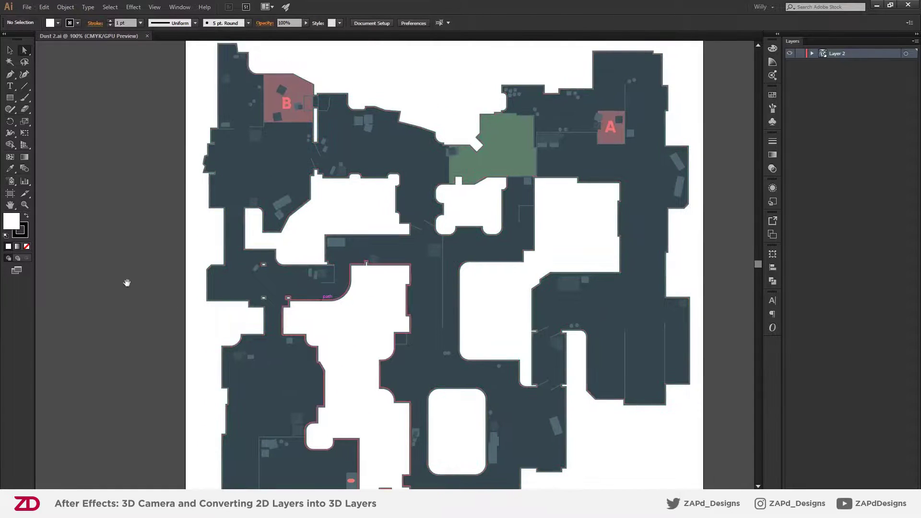
left_click_drag(167, 277, 126, 317)
left_click_drag(186, 358, 172, 279)
left_click_drag(268, 370, 260, 345)
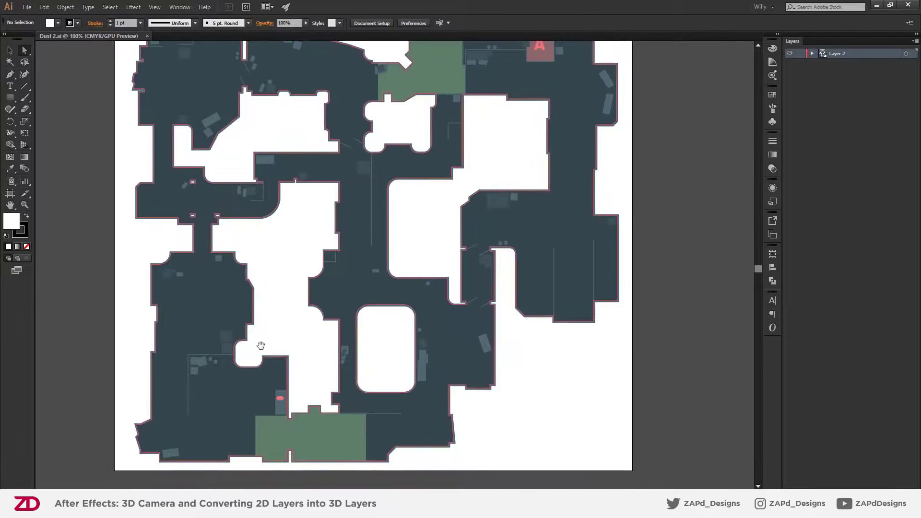
left_click_drag(293, 305, 307, 387)
scroll(220, 372, "up", 1)
scroll(271, 371, "down", 2)
scroll(301, 303, "up", 1)
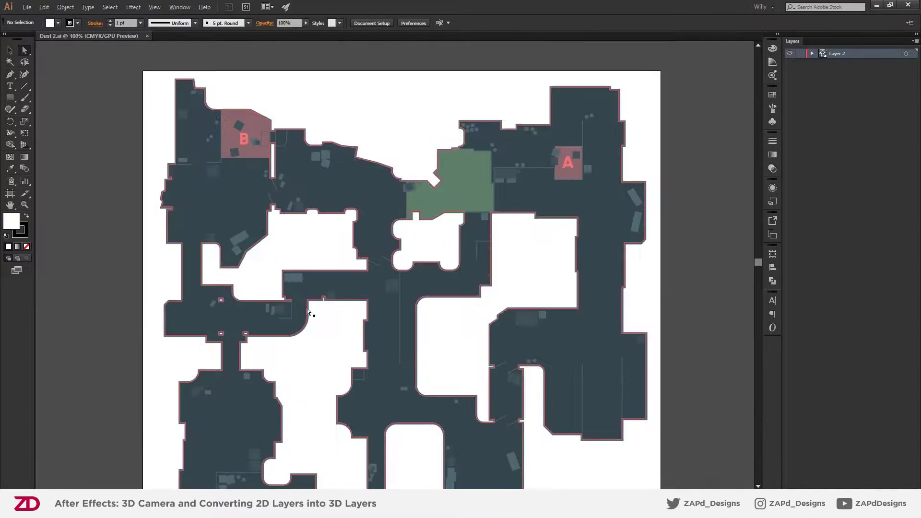
left_click_drag(302, 302, 267, 352)
left_click_drag(464, 365, 450, 266)
scroll(450, 267, "down", 1)
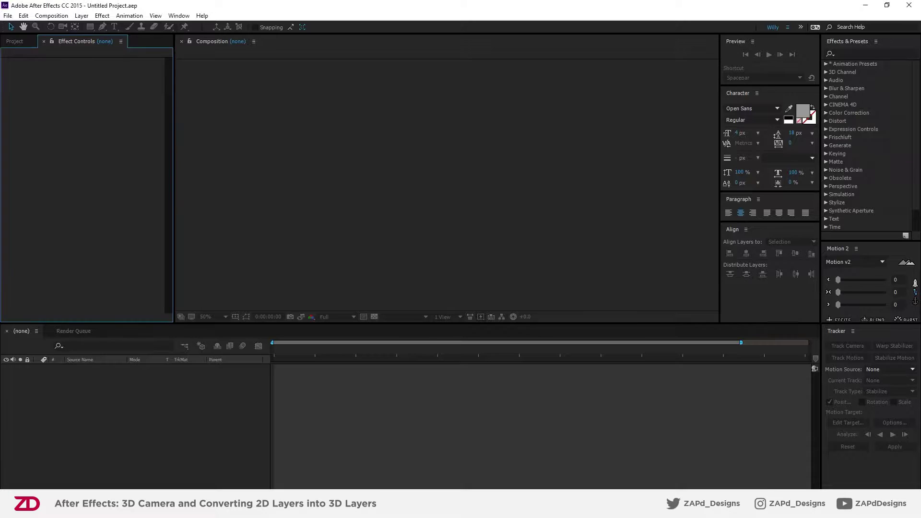
Open the recent project Concur Map.aep in After Effects
left_click(7, 16)
mouse_move(50, 47)
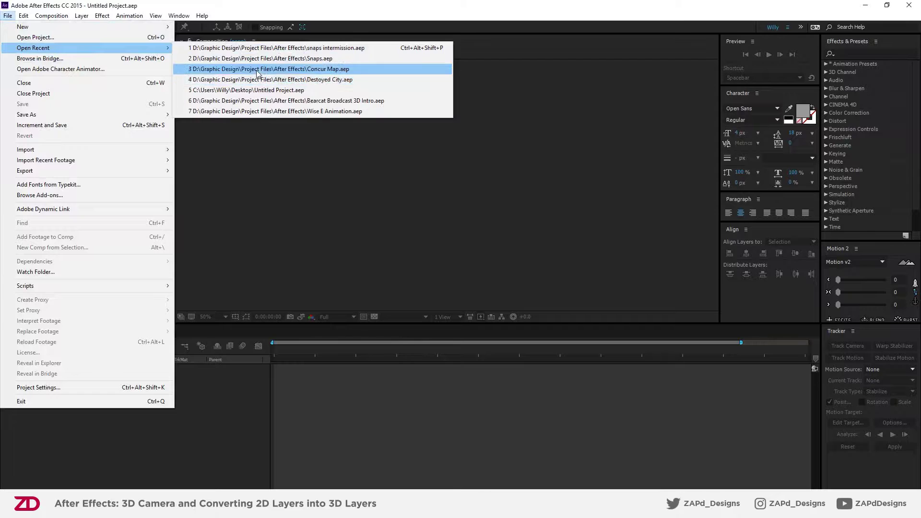
left_click(259, 69)
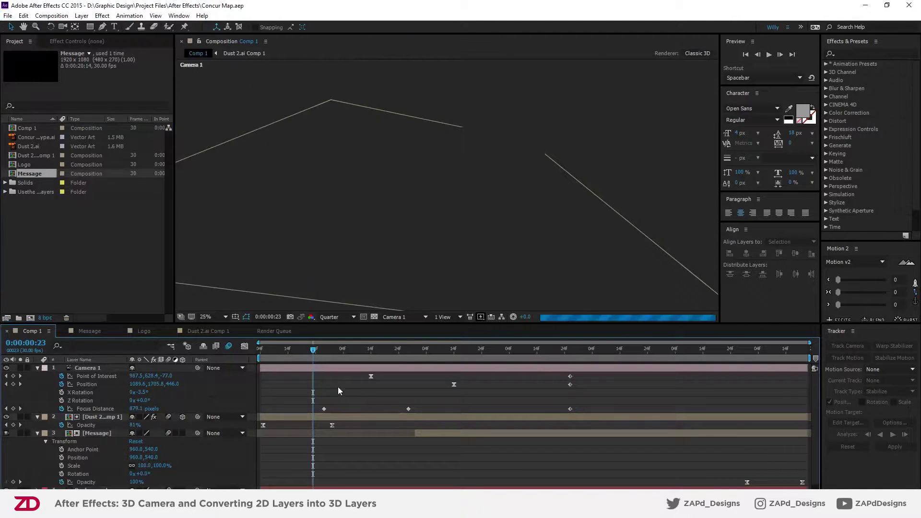
Inspect how the Dust 2 composition layer lies in 3D space in Comp 1, with that layer selected
key("comma")
key("comma")
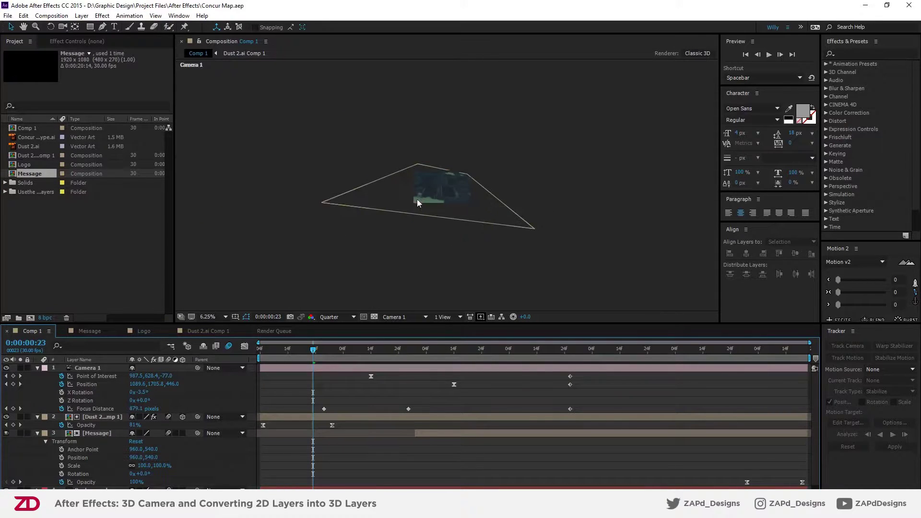
key("period")
left_click(102, 418)
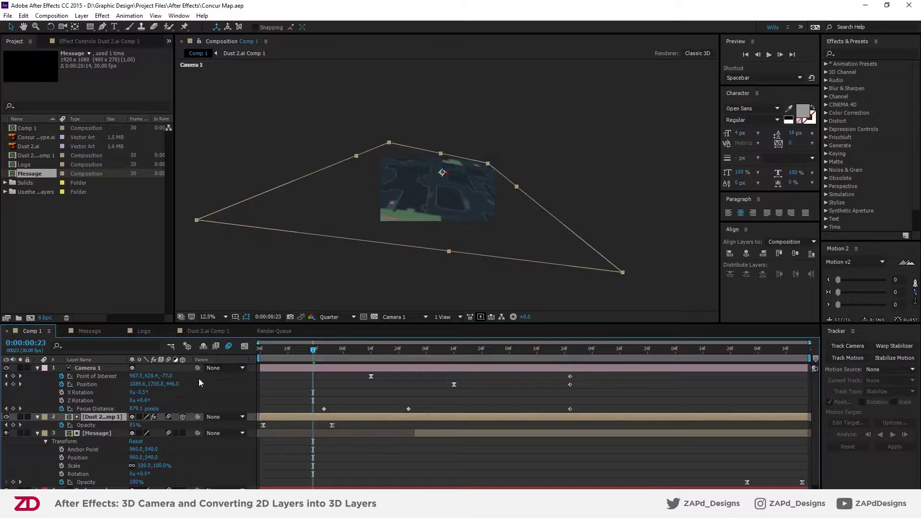
scroll(160, 417, "down", 1)
scroll(79, 414, "up", 1)
Open Dust 2.ai Comp 1 and scrub through its first two seconds to examine the animated route lines
left_click(204, 333)
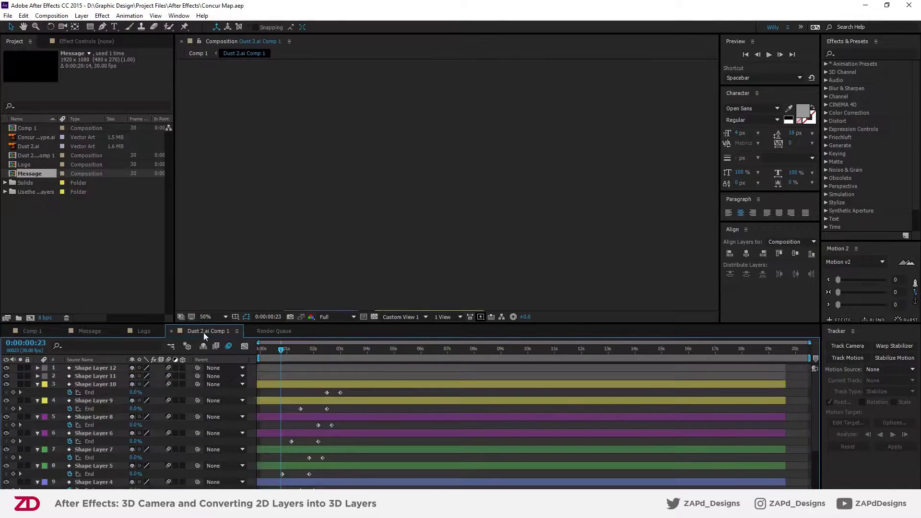
left_click(312, 354)
mouse_move(310, 353)
left_mouse_down()
mouse_move(357, 352)
mouse_move(254, 353)
mouse_move(293, 353)
left_mouse_up()
left_click(313, 355)
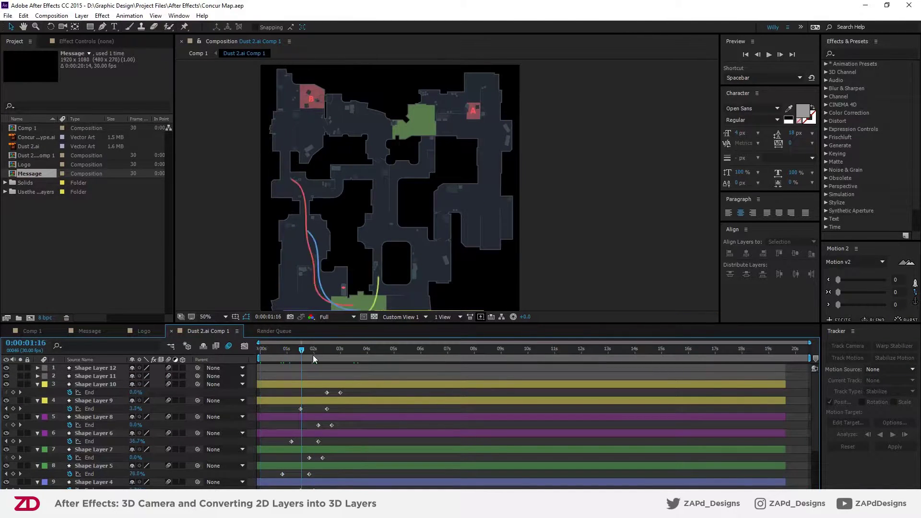
key("period")
left_click_drag(356, 239, 509, 211)
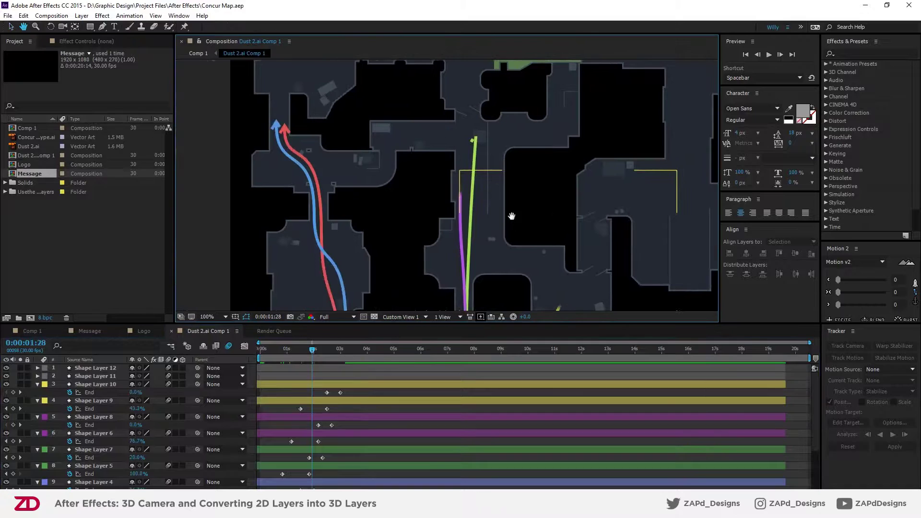
mouse_move(313, 351)
left_mouse_down()
mouse_move(334, 351)
mouse_move(293, 350)
left_mouse_up()
key("comma")
left_click_drag(441, 253, 404, 250)
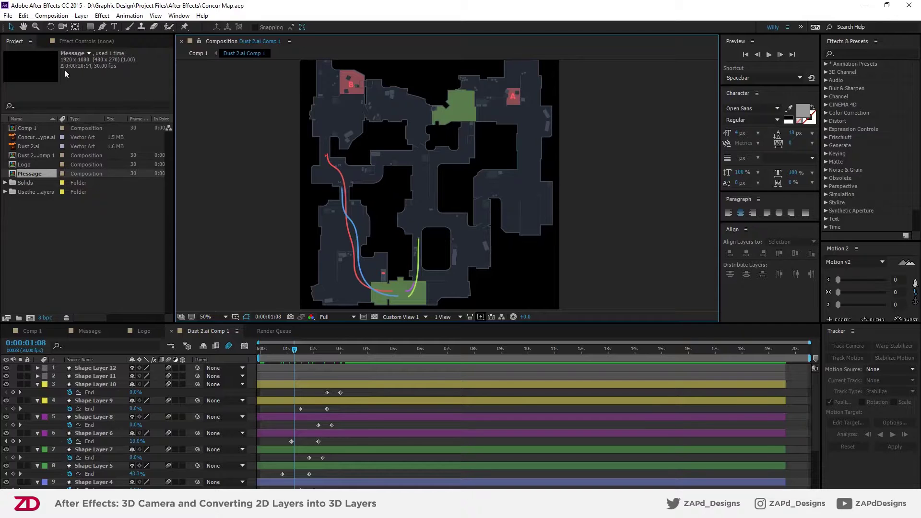
Start a new empty project
left_click(23, 15)
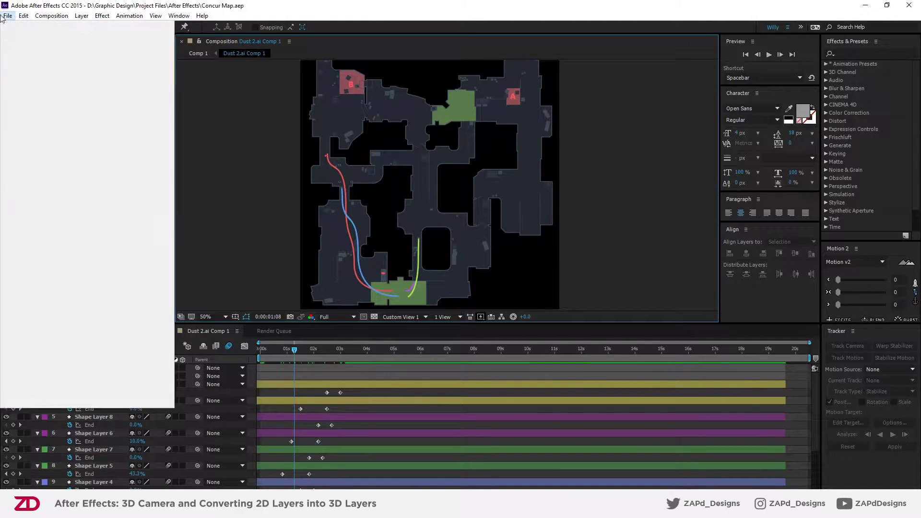
left_click(8, 15)
mouse_move(22, 28)
left_click(203, 27)
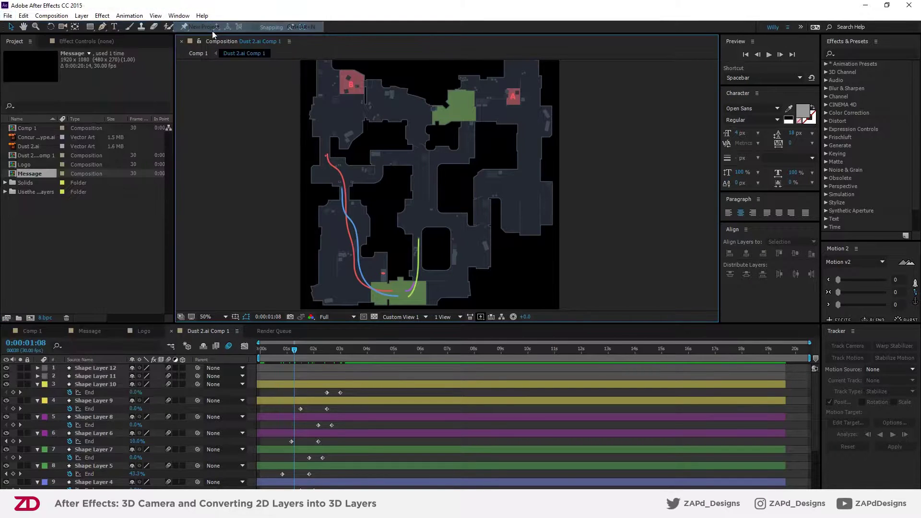
left_click(30, 331)
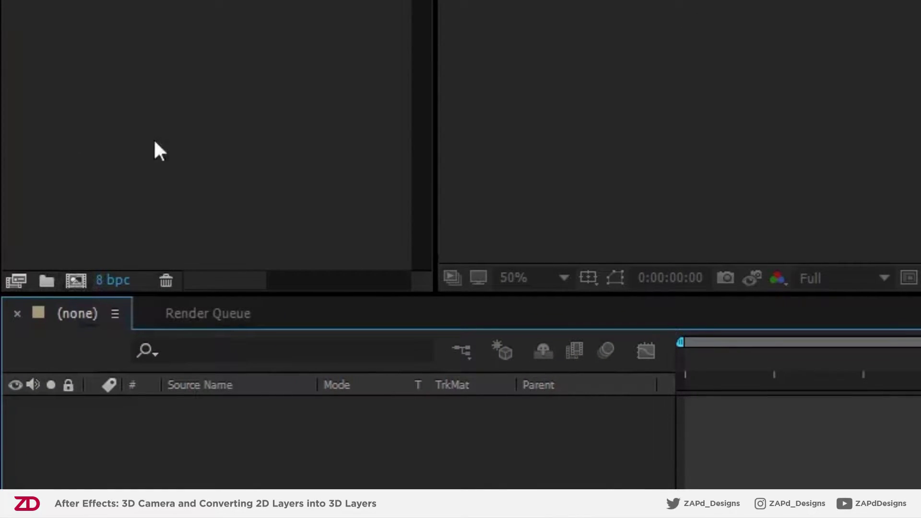
Begin a new composition and set its size to 1280 by 720 px
left_click(94, 33)
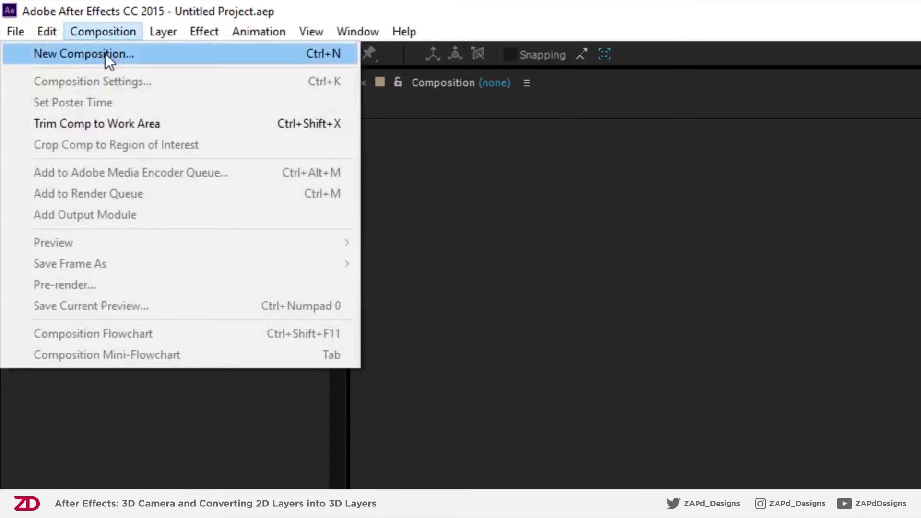
left_click(122, 56)
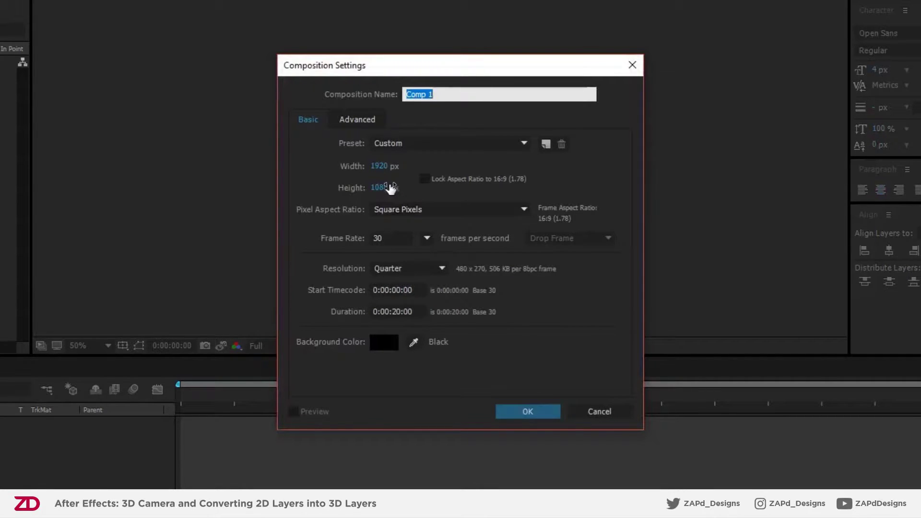
left_click(381, 167)
type("1280")
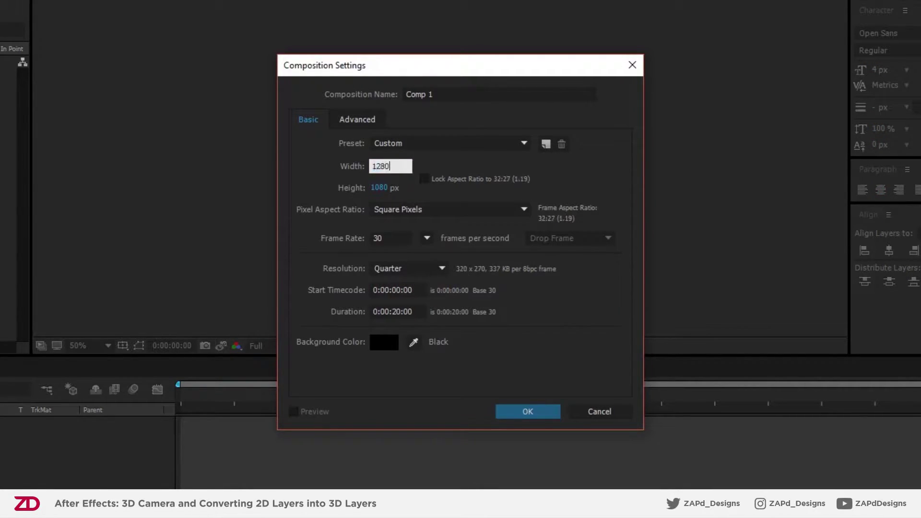
key("Tab")
type("720")
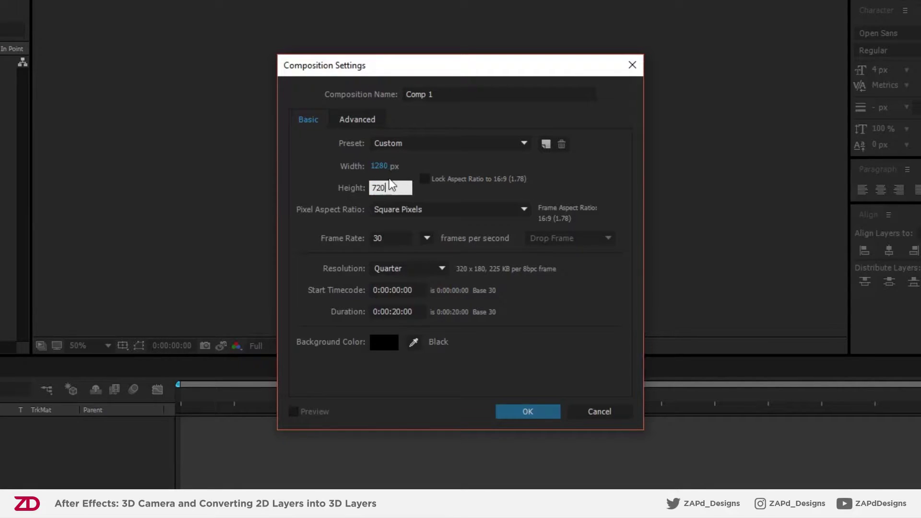
key("Return")
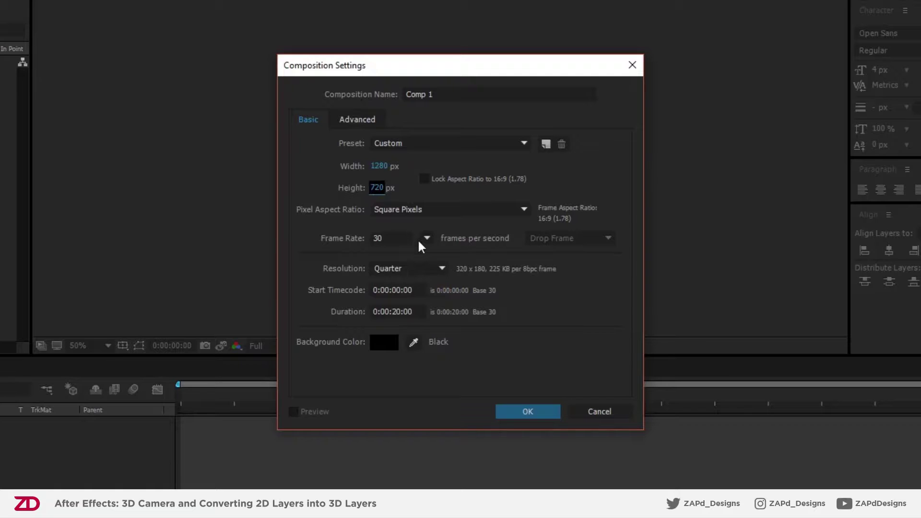
Set the composition's duration to 0:00:10:00 and create it with the frame rate kept at 30 fps
left_click(400, 317)
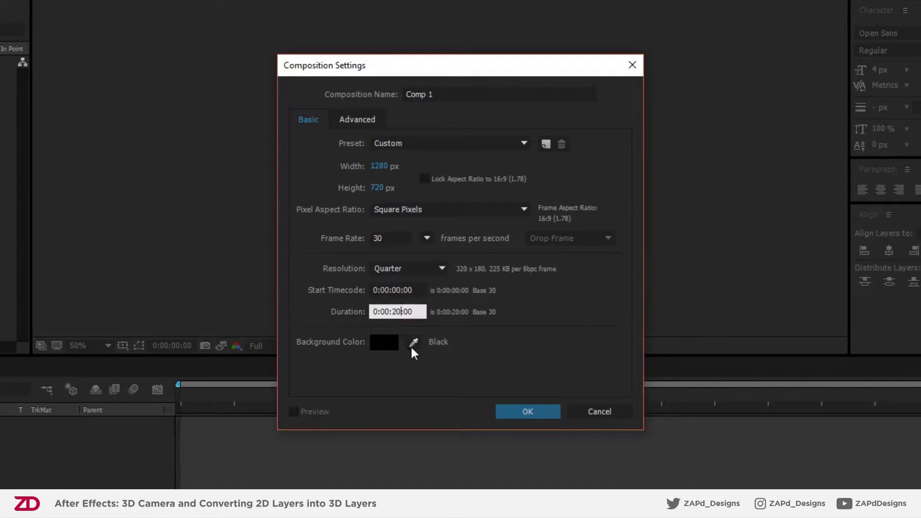
key("BackSpace")
key("BackSpace")
type("10")
left_click(387, 235)
left_click(365, 120)
left_click(324, 119)
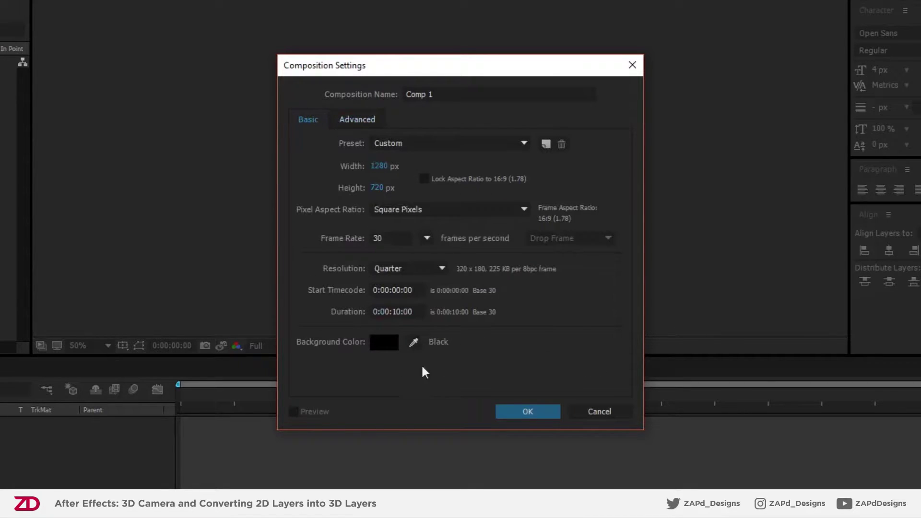
left_click(539, 411)
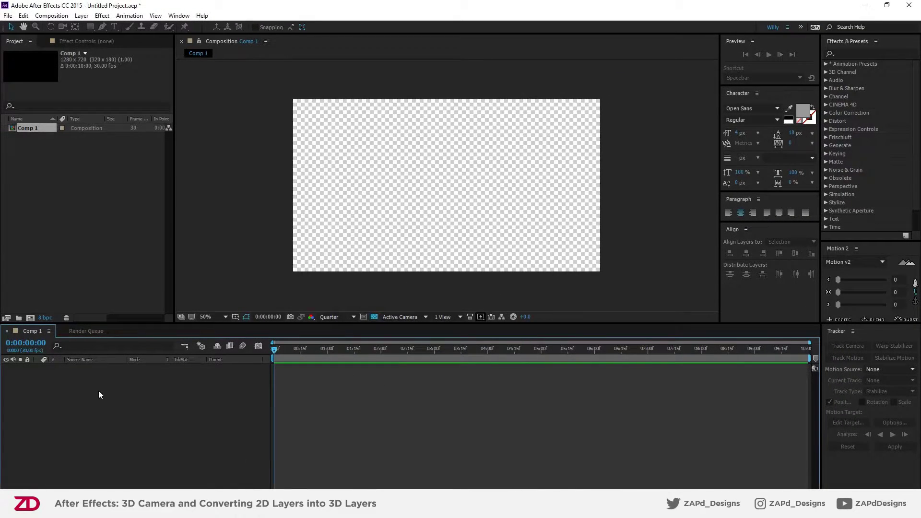
Close the Render Queue and open the file import dialog for the project
left_click(72, 332)
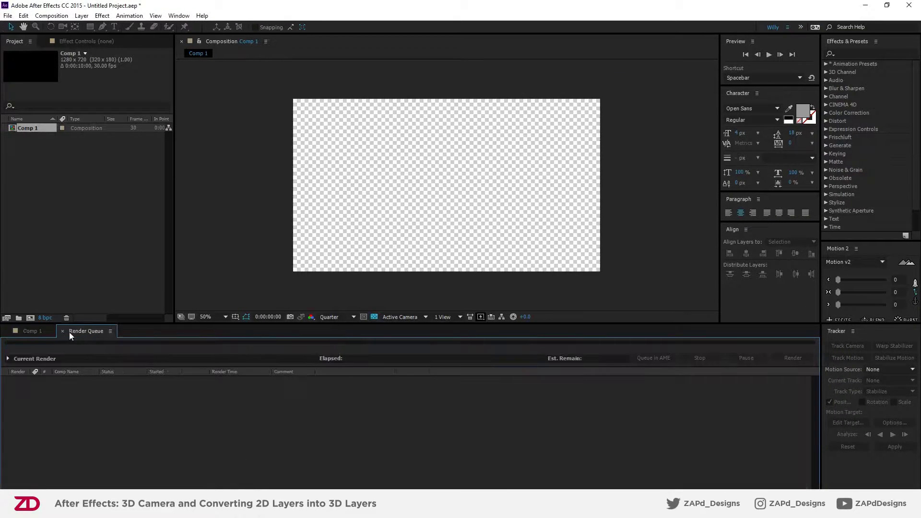
left_click(62, 331)
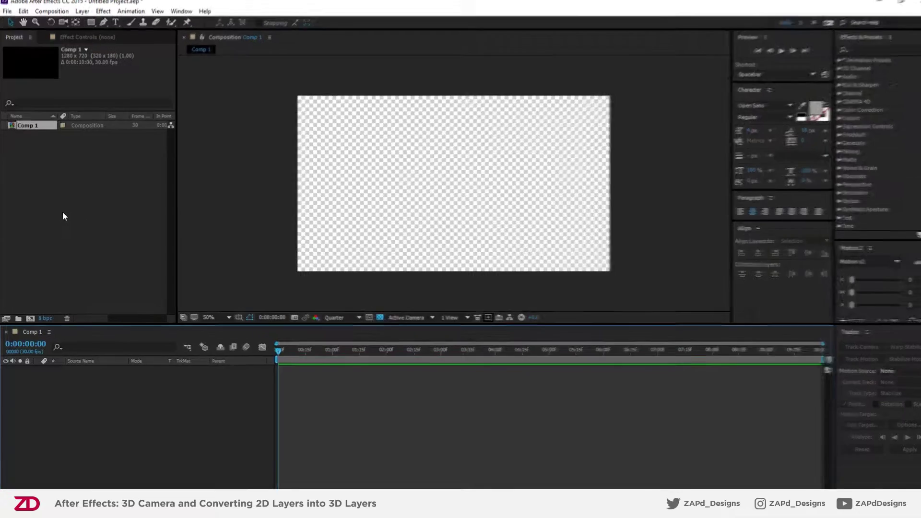
right_click(62, 213)
mouse_move(137, 258)
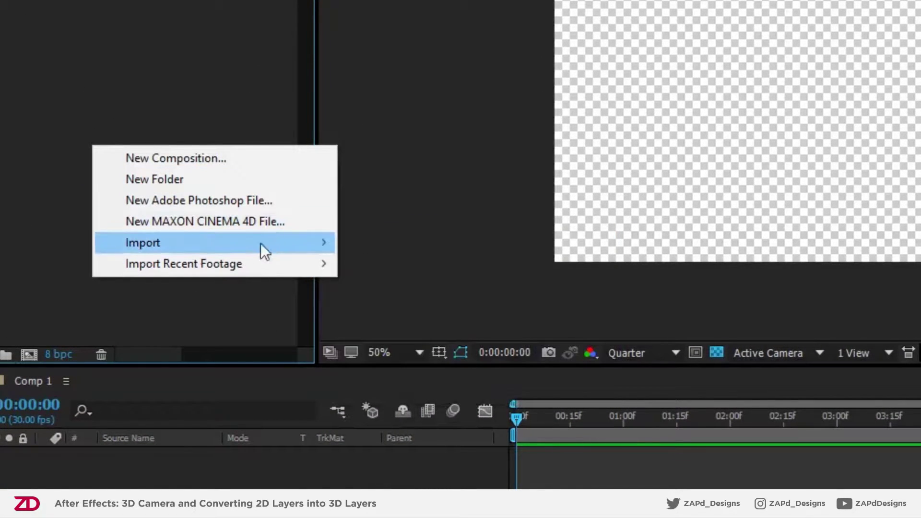
mouse_move(248, 244)
left_click(384, 245)
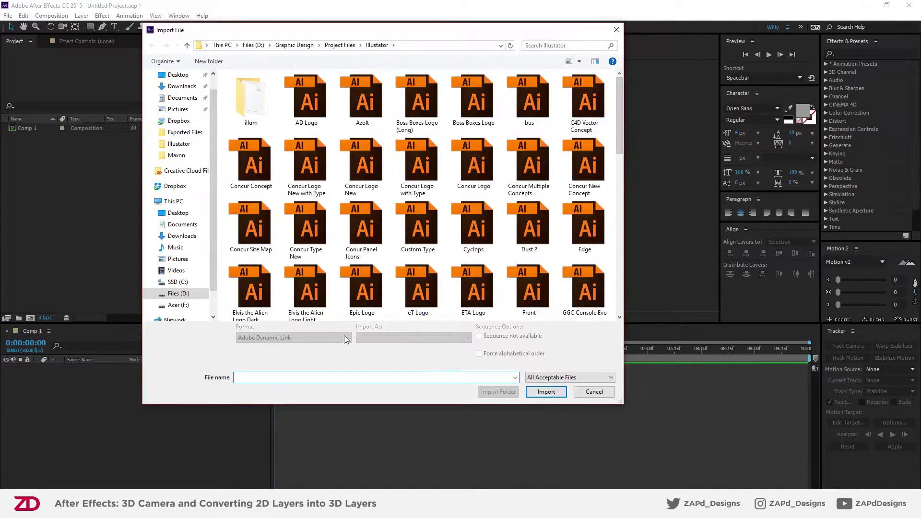
type("concu")
key("Down")
key("Down")
key("Down")
key("Down")
key("Down")
key("Down")
key("Down")
key("Down")
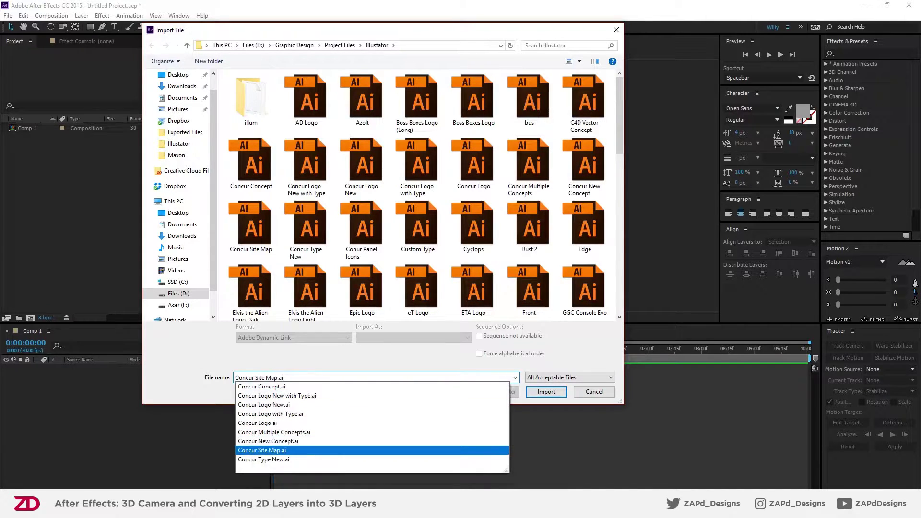
key("Up")
key("Up")
key("Up")
key("Up")
key("Up")
key("Down")
key("Down")
key("Down")
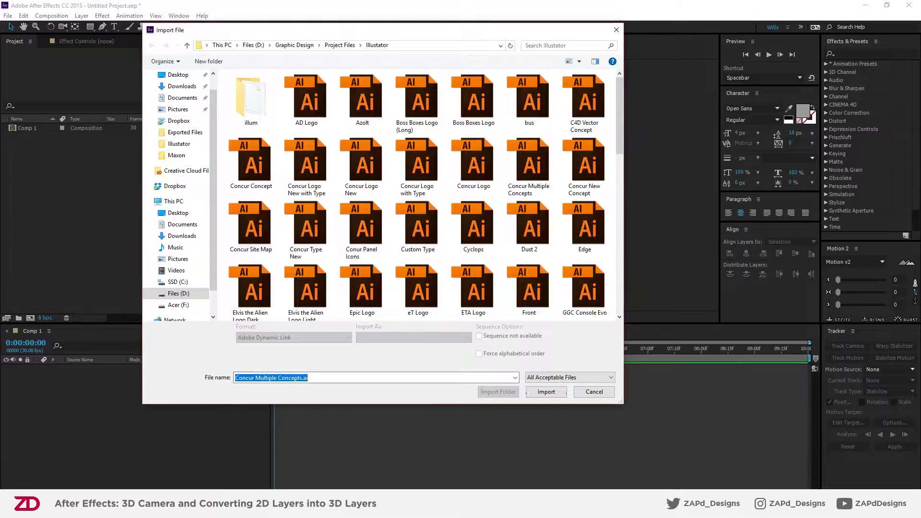
key("BackSpace")
Import the Illustrator file Dust 2.ai into the project
type("usgft")
key("BackSpace")
key("BackSpace")
key("BackSpace")
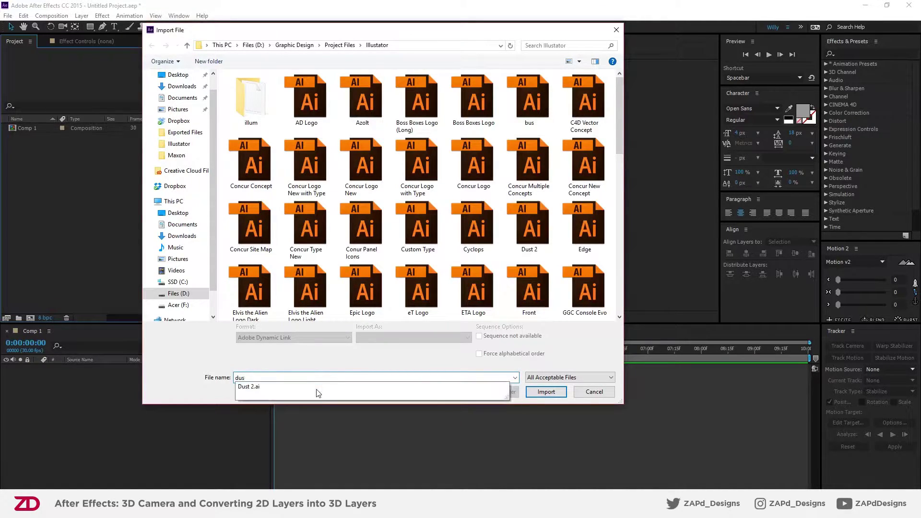
key("Down")
key("Return")
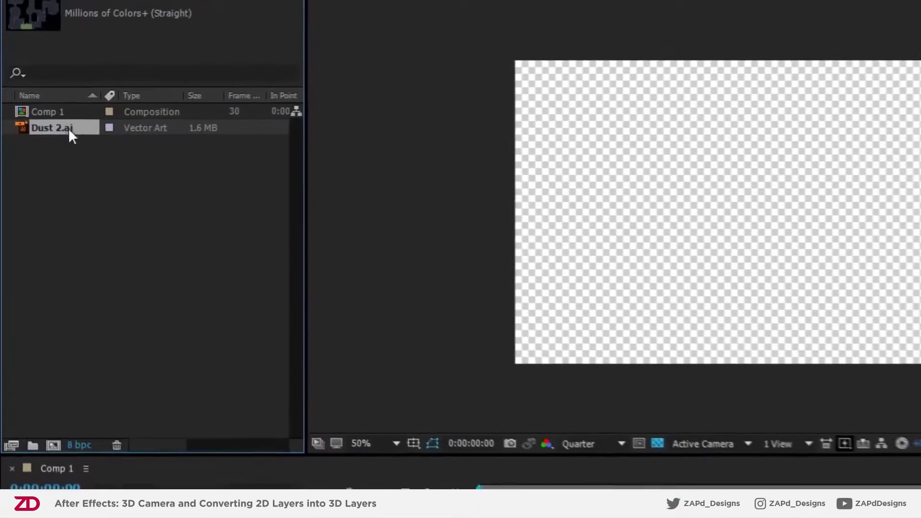
Add Dust 2.ai to Comp 1 as a layer
left_click_drag(39, 138, 97, 409)
left_click_drag(176, 358, 140, 368)
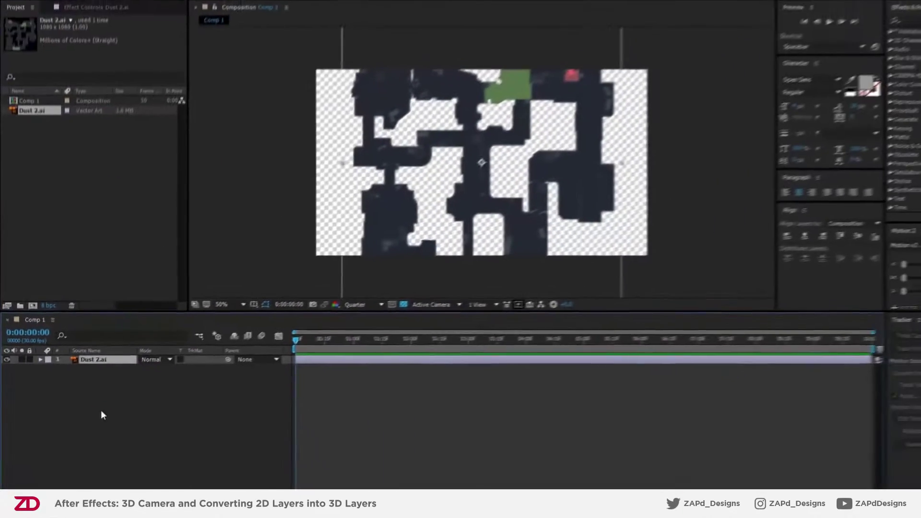
Try scaling down the Dust 2.ai layer in the composition and undo the resize
scroll(453, 195, "down", 1)
scroll(452, 194, "up", 1)
scroll(452, 194, "down", 2)
scroll(453, 194, "up", 2)
scroll(454, 197, "down", 1)
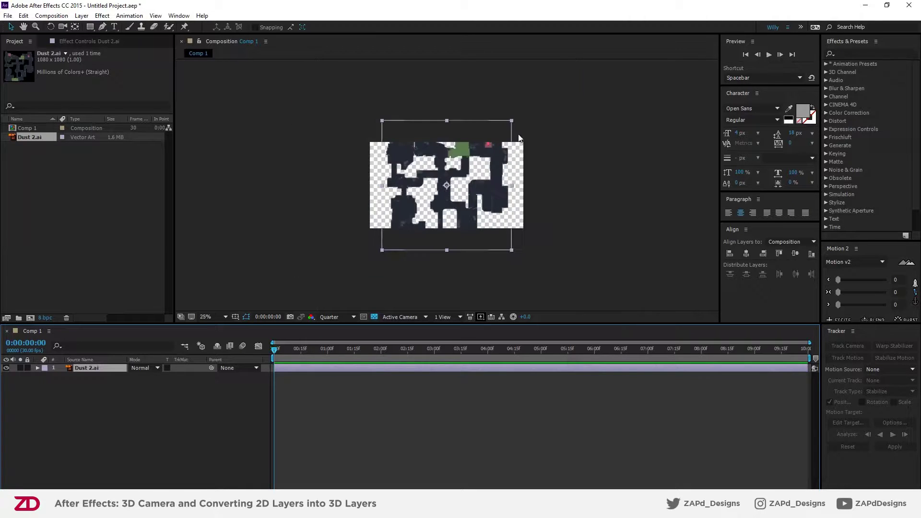
left_click_drag(511, 122, 511, 156)
key("ctrl+z")
scroll(437, 184, "up", 2)
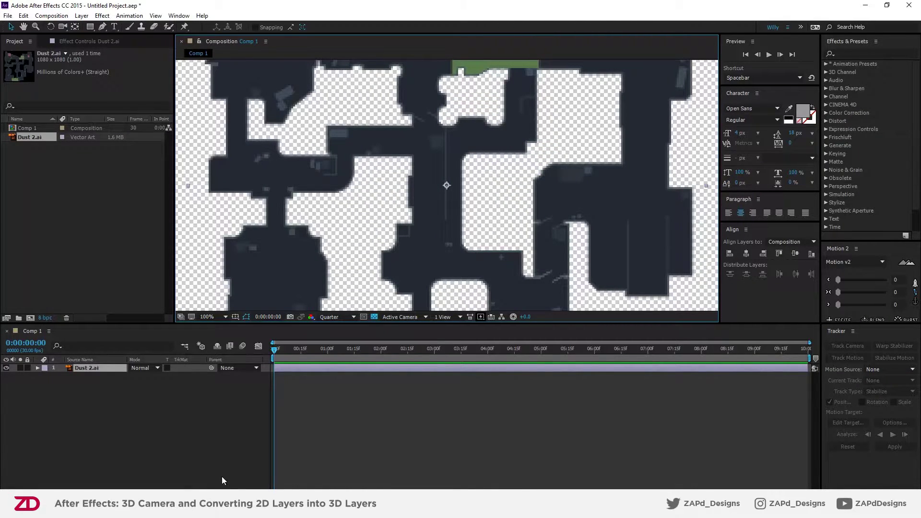
right_click(96, 367)
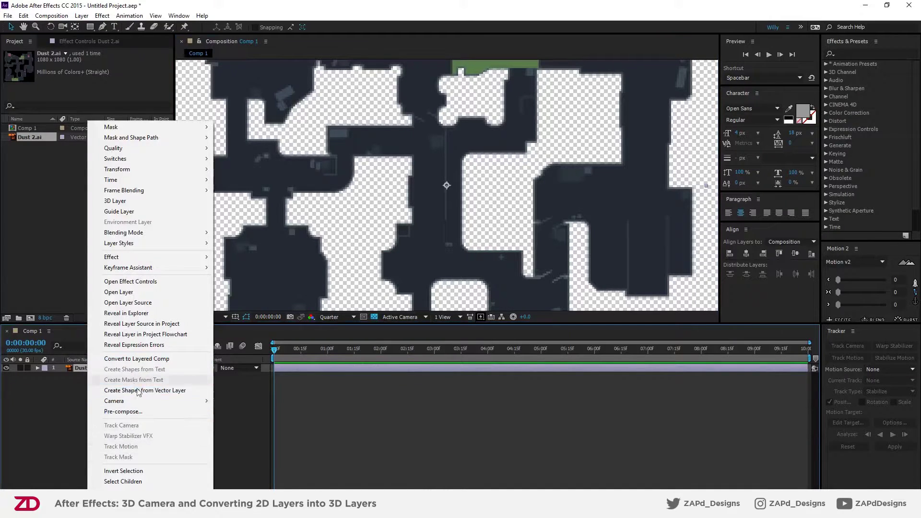
left_click(377, 254)
mouse_move(406, 253)
left_mouse_down()
mouse_move(421, 185)
mouse_move(407, 247)
mouse_move(395, 251)
left_mouse_up()
left_click(87, 367)
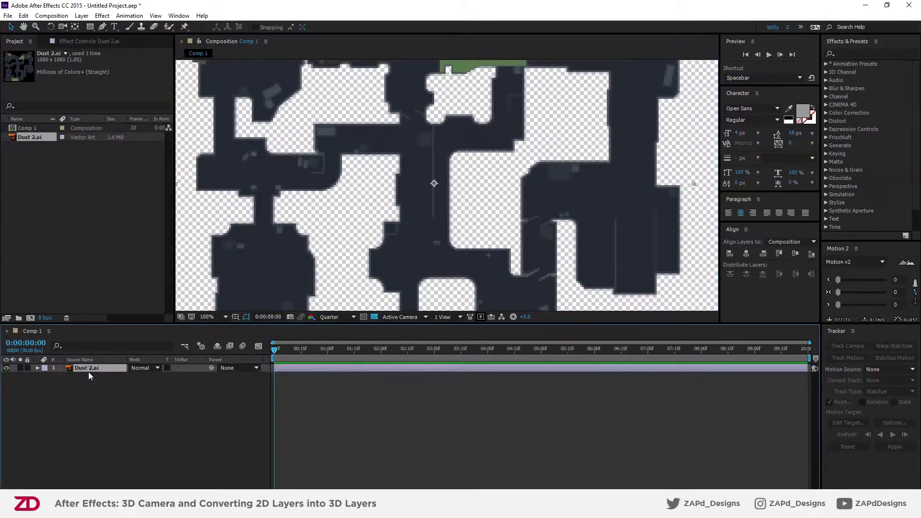
key("comma")
key("comma")
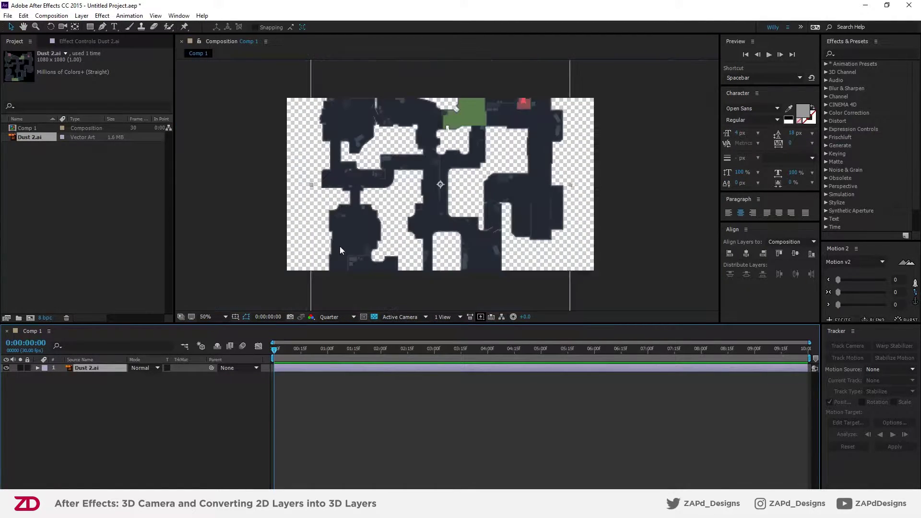
right_click(97, 368)
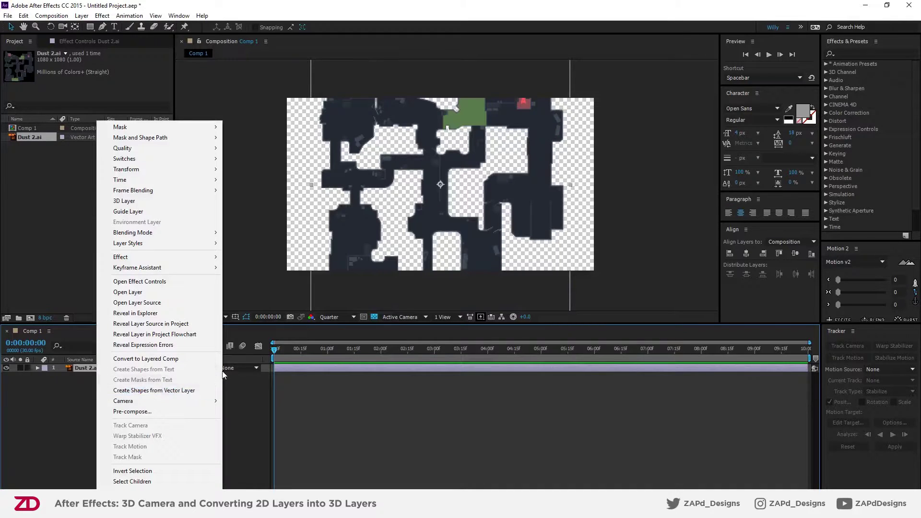
left_click(261, 402)
left_click(262, 401)
left_click(99, 368)
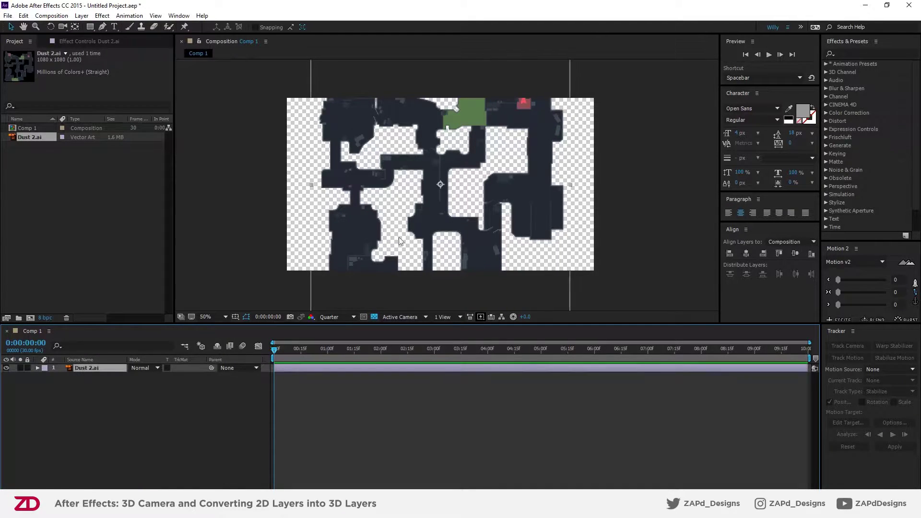
Scale the Dust 2.ai layer down proportionally so the whole map fits inside the composition frame
scroll(480, 155, "down", 2)
left_click_drag(506, 120, 483, 147)
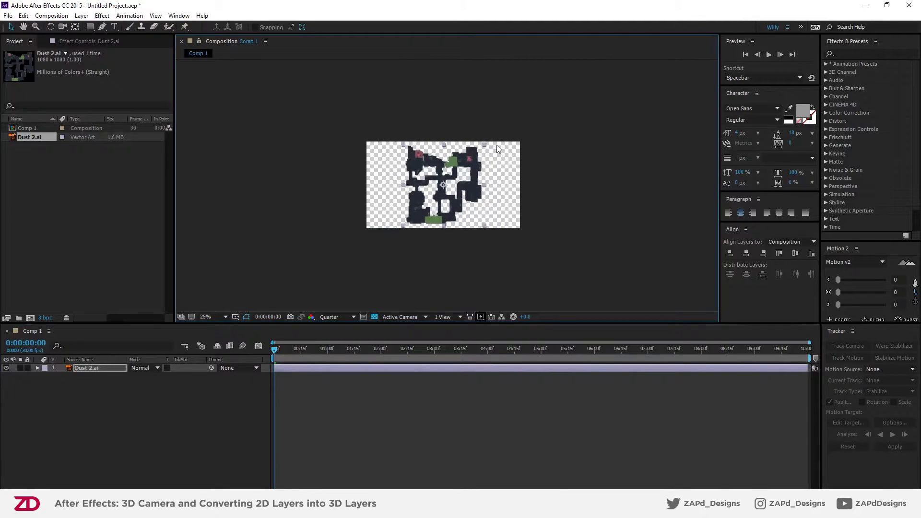
scroll(455, 180, "up", 2)
left_click_drag(456, 180, 443, 178)
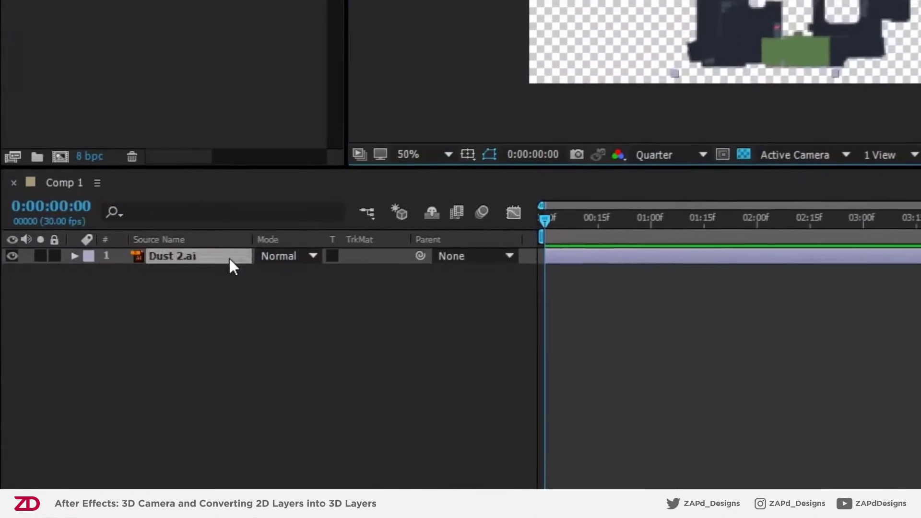
Pre-compose the Dust 2.ai layer as a new composition named Yeah, leaving all attributes in Comp 1
right_click(115, 369)
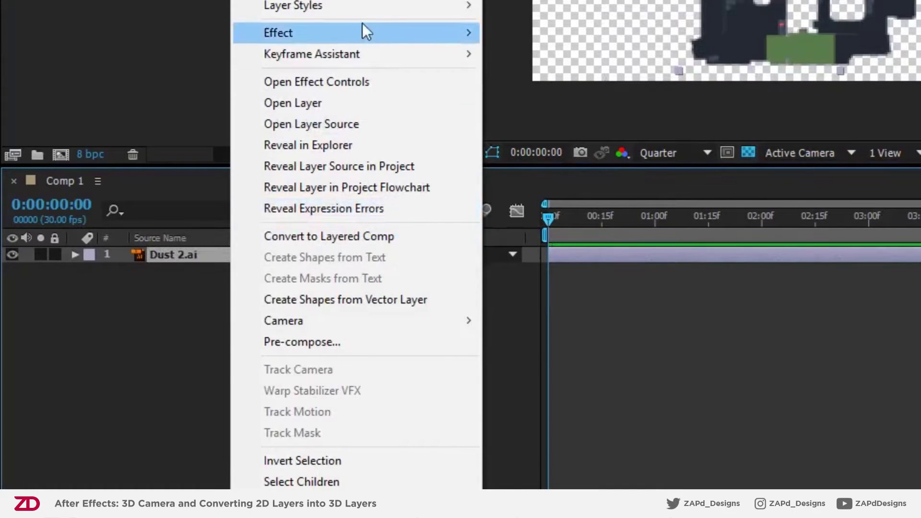
left_click(301, 343)
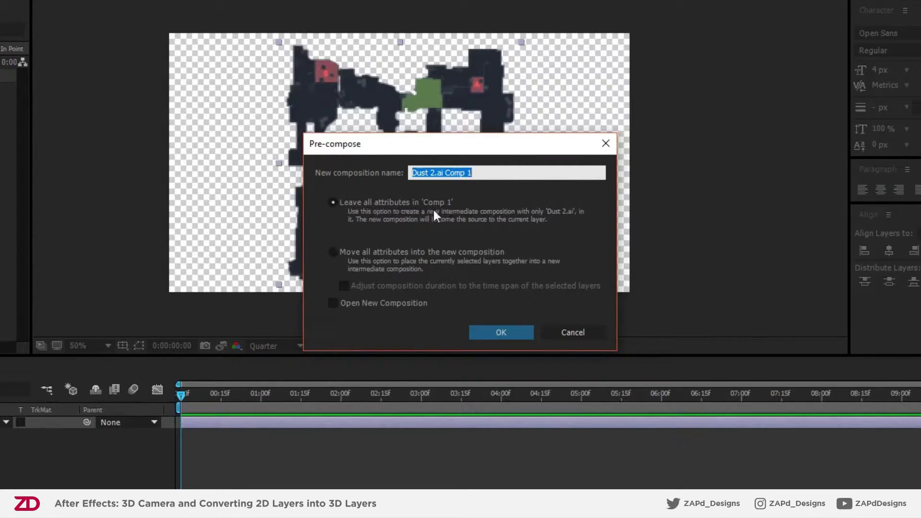
left_click(346, 250)
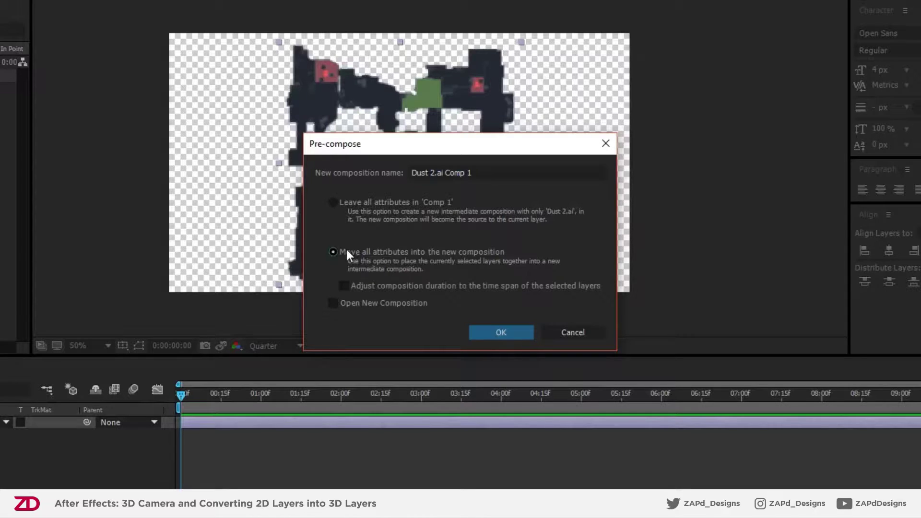
left_click(355, 202)
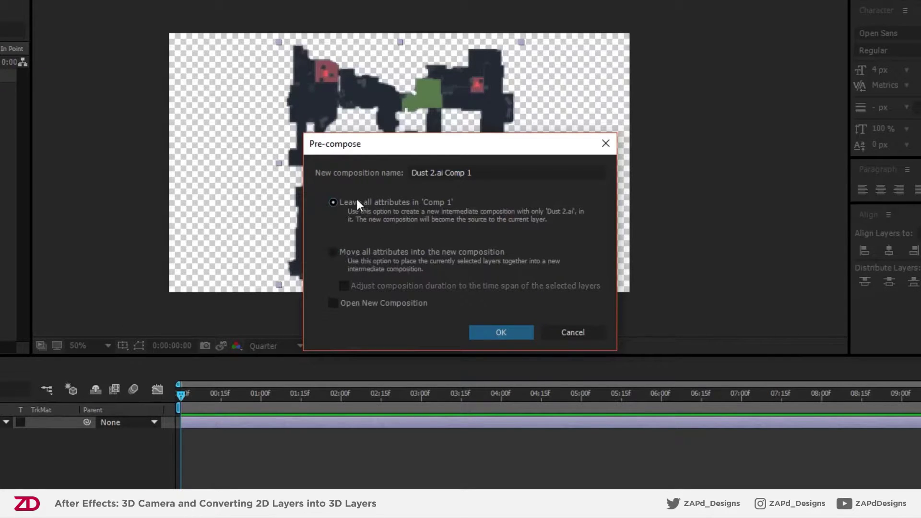
left_click(488, 171)
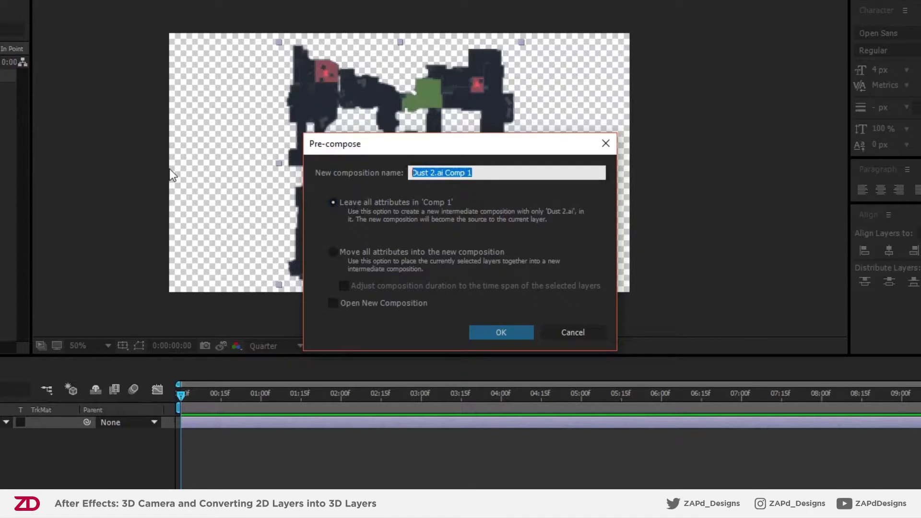
type("Ye9sh")
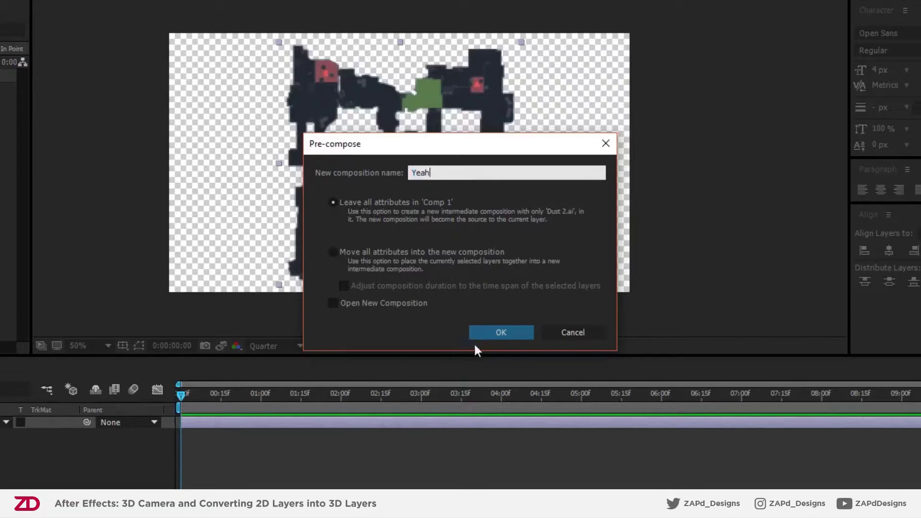
left_click(501, 332)
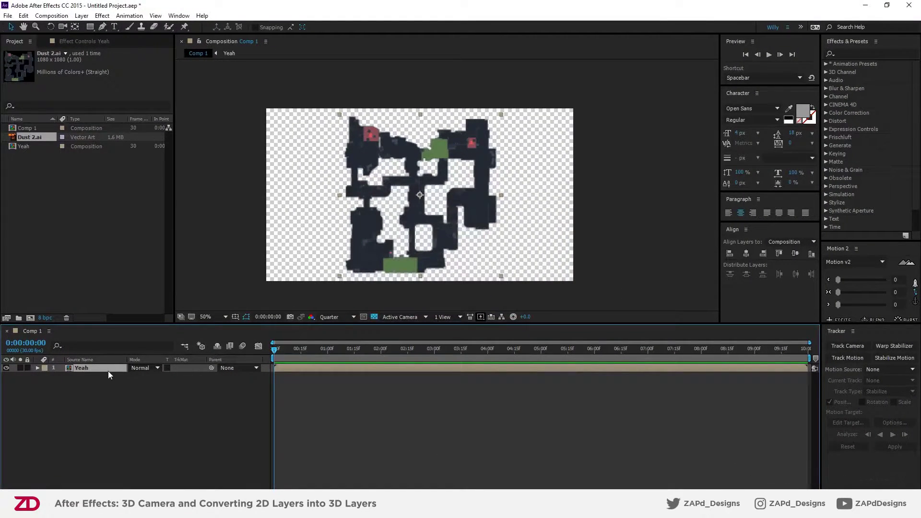
Open the Yeah precomposition for editing, comparing it briefly with Comp 1
double_click(81, 369)
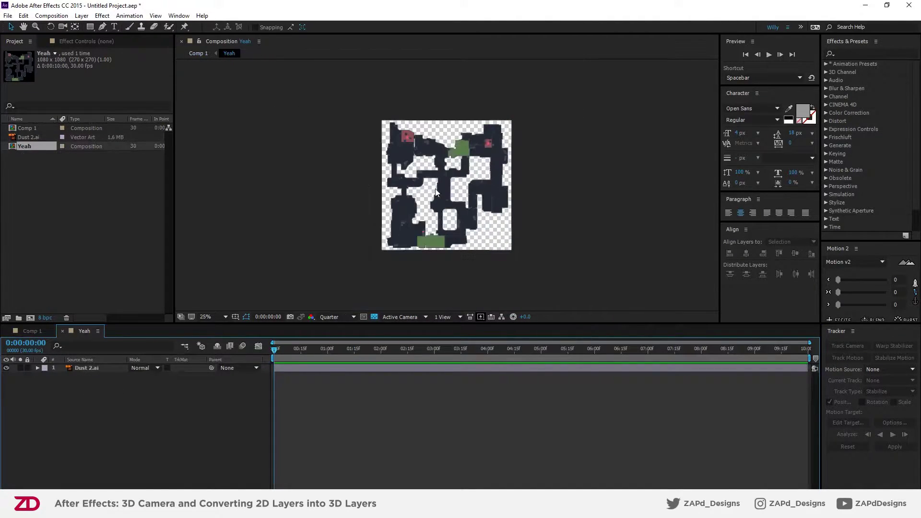
left_click(30, 331)
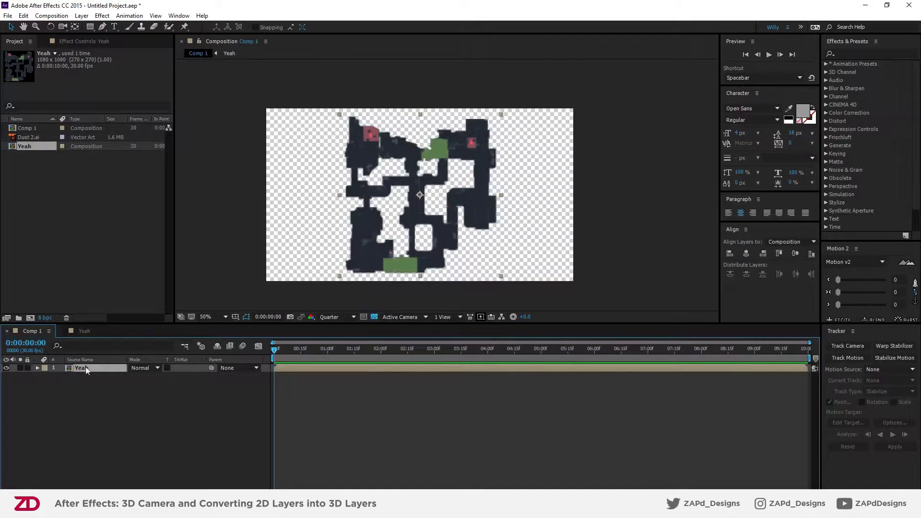
left_click(85, 333)
Start a Pen tool path just below the map's lower green zone and turn off the transparency grid
left_click(99, 30)
left_click_drag(431, 273, 374, 192)
scroll(403, 211, "up", 1)
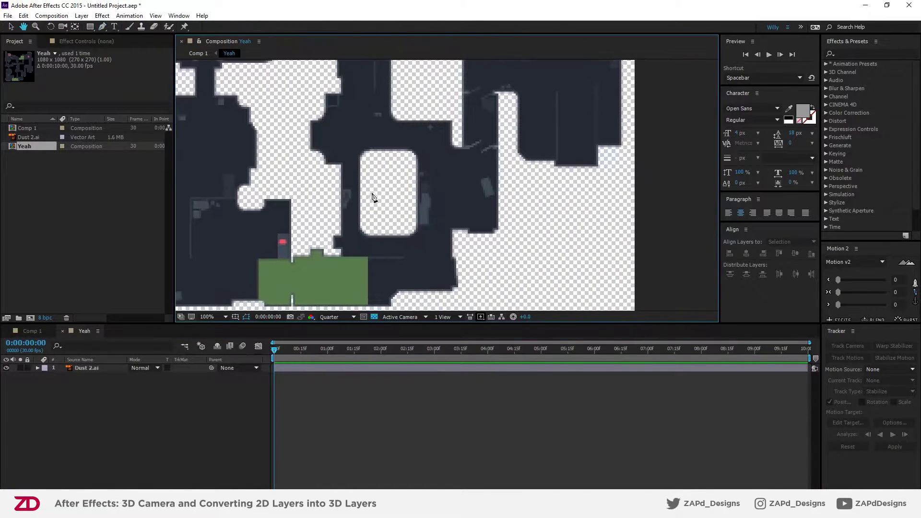
scroll(375, 193, "down", 1)
left_click(358, 258)
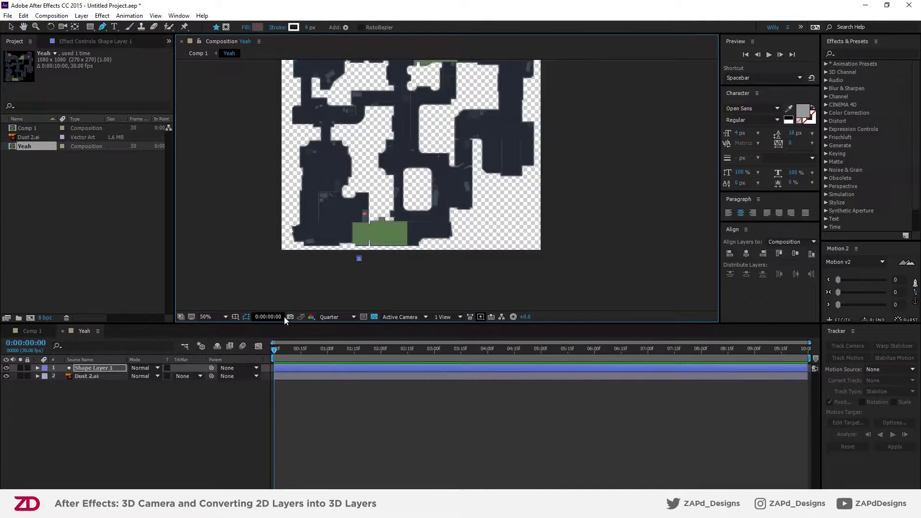
left_click(374, 317)
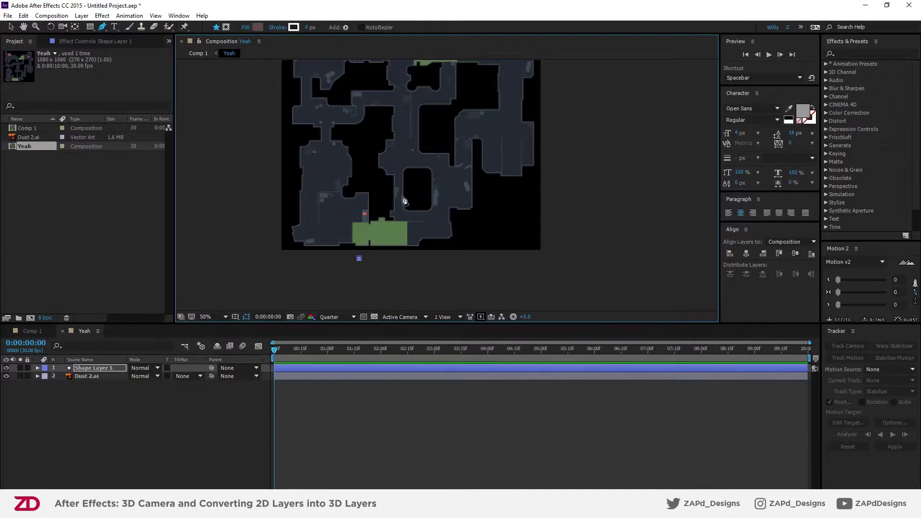
Continue the path as a smooth looping curve across the map's corridors, ending in the area at its right side
left_click_drag(401, 206, 384, 255)
left_click_drag(332, 185, 331, 86)
left_click_drag(304, 114, 312, 172)
left_click_drag(366, 215, 445, 209)
left_click_drag(469, 166, 378, 146)
left_click_drag(380, 170, 405, 236)
left_click_drag(412, 249, 383, 290)
left_click_drag(493, 191, 497, 148)
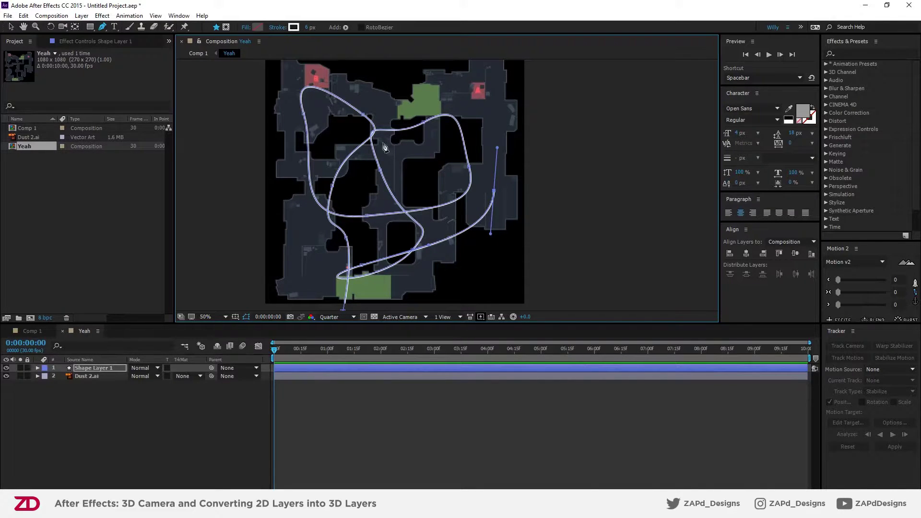
left_click(25, 332)
left_click(85, 333)
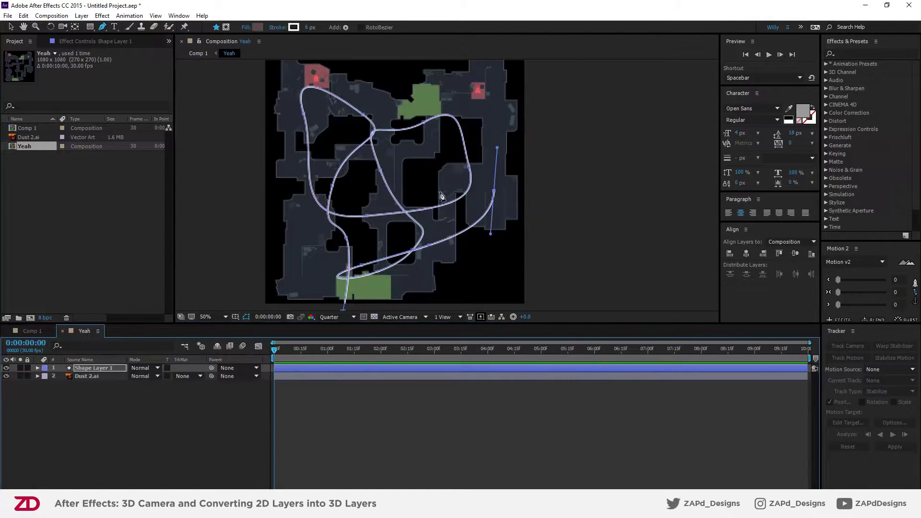
Add Trim Paths to the shape layer and expand its properties
left_click(83, 368)
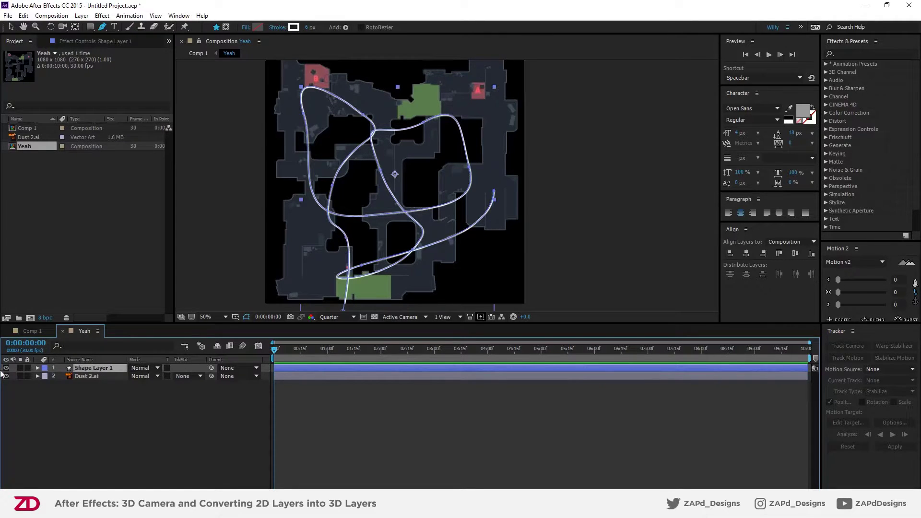
left_click(37, 367)
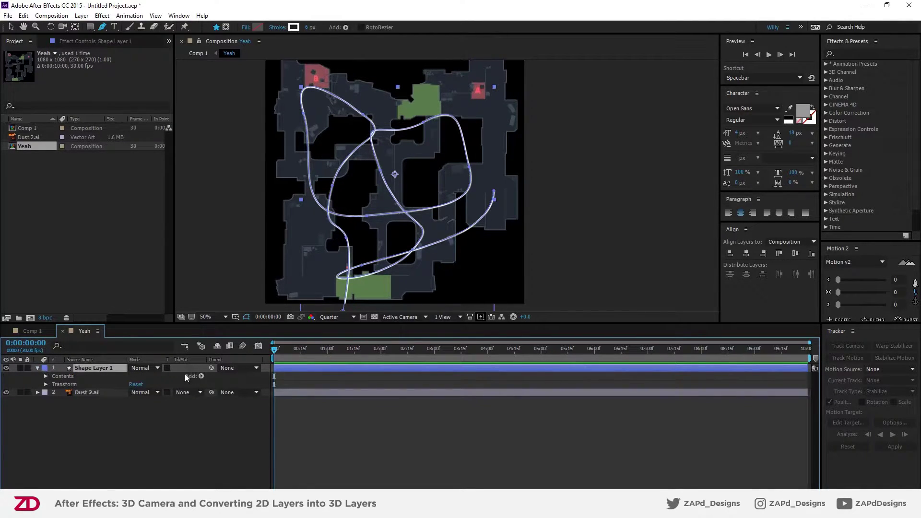
left_click(201, 376)
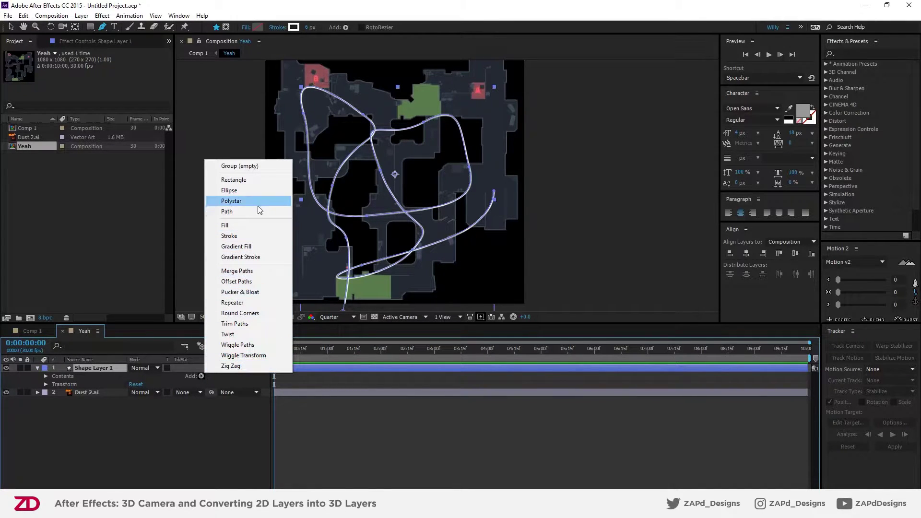
left_click(235, 324)
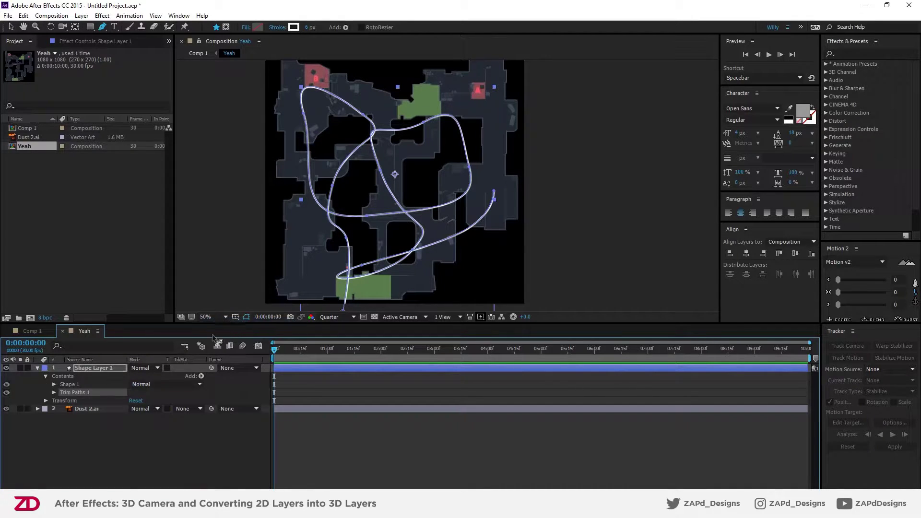
left_click(55, 393)
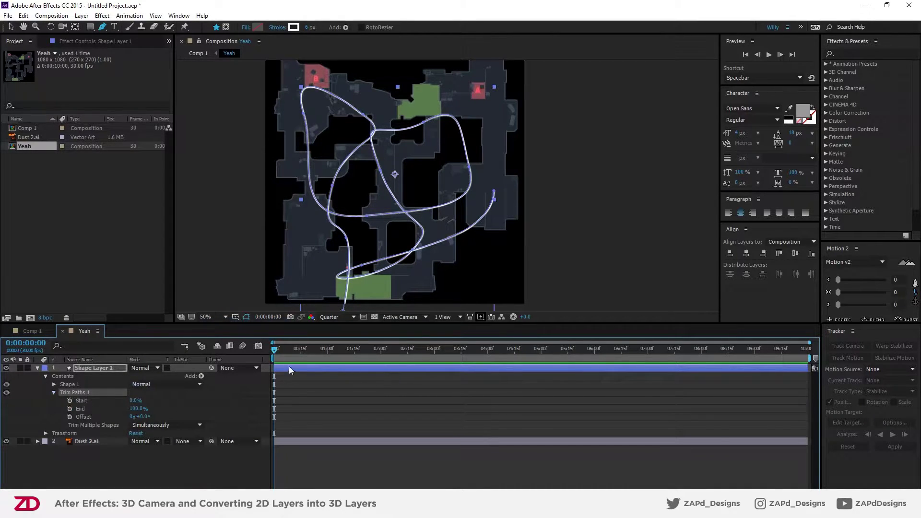
Keyframe the Trim Paths End from 0% at 0:00:00:00 to 100% at 0:00:02:00
mouse_move(142, 408)
left_mouse_down()
mouse_move(103, 409)
mouse_move(190, 408)
mouse_move(136, 408)
left_mouse_up()
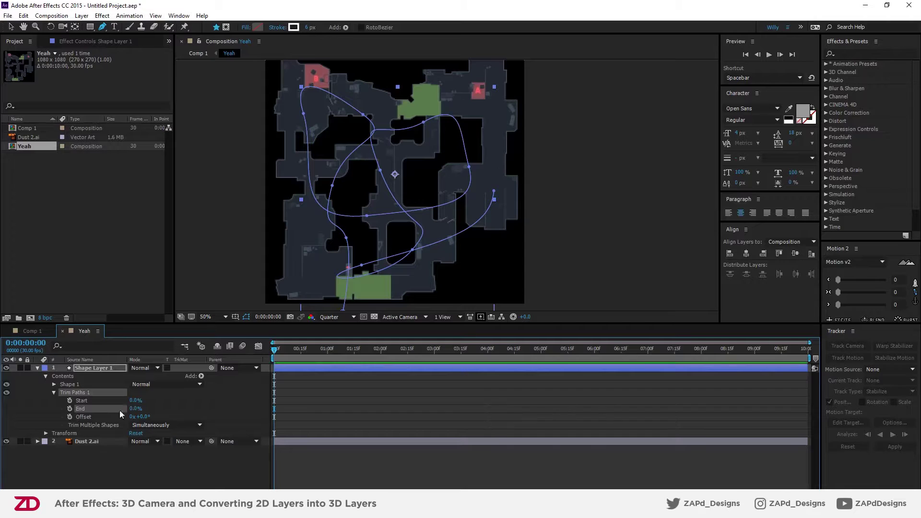
left_click_drag(274, 350, 379, 356)
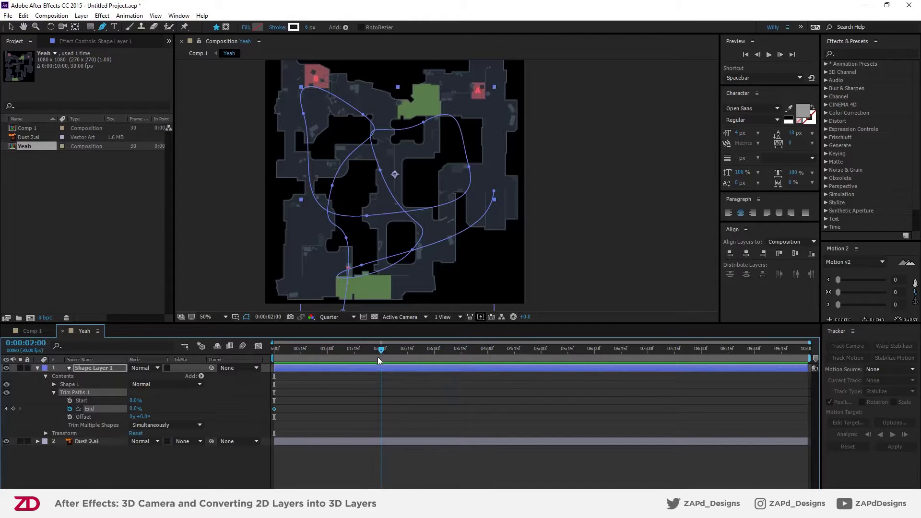
left_click_drag(136, 409, 351, 410)
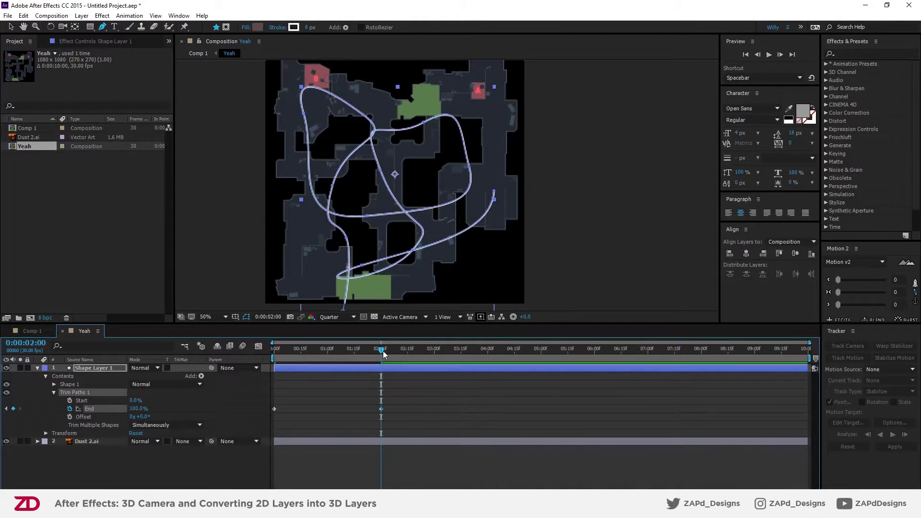
Preview the path's drawing animation from the start of the Yeah composition
key("Home")
left_click(295, 376)
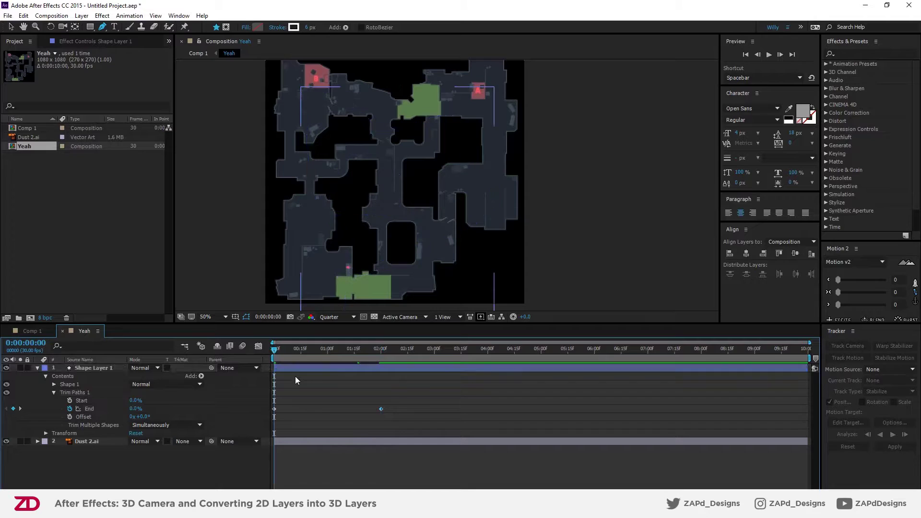
key("space")
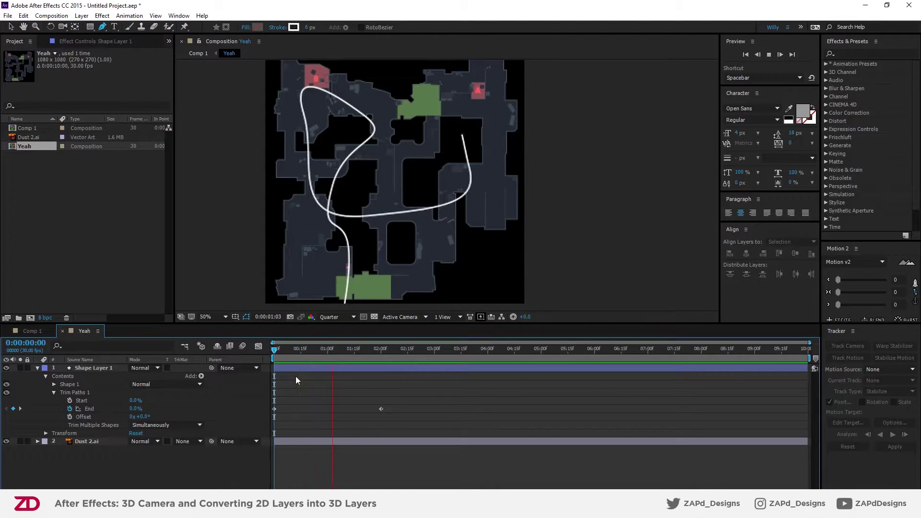
key("space")
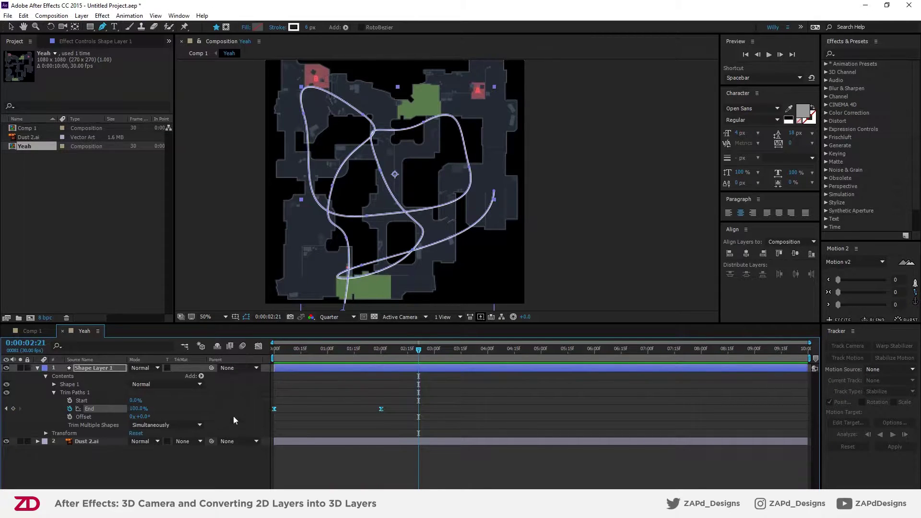
Examine the speed graph and the easing options of the Trim Paths End keyframes
key("shift+F3")
left_click_drag(401, 443, 374, 470)
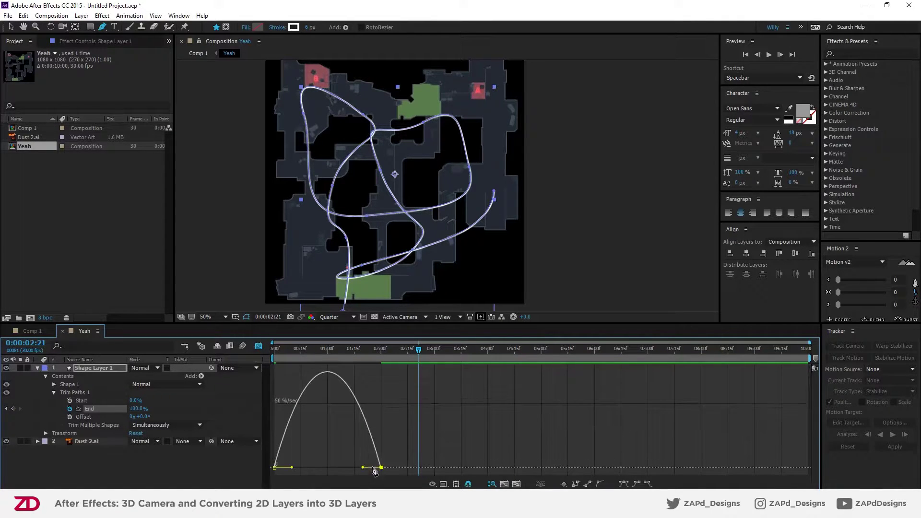
left_click(257, 349)
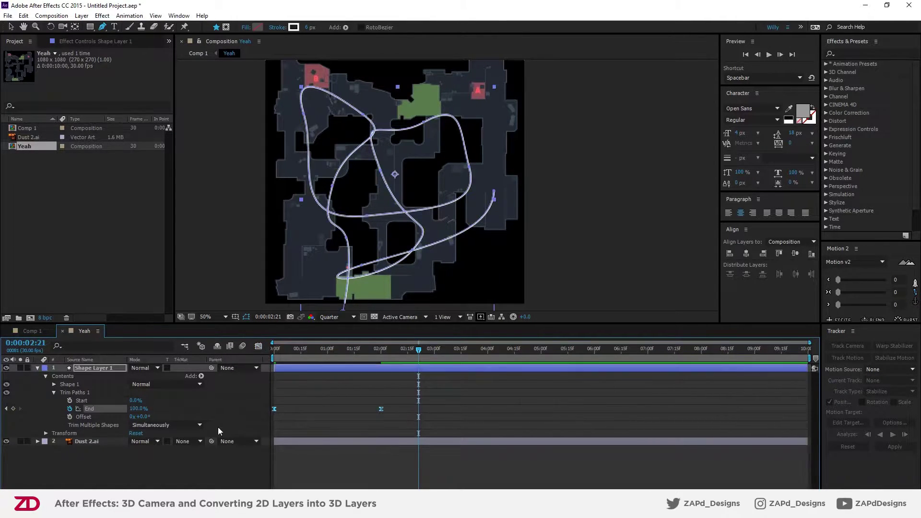
right_click(275, 410)
mouse_move(300, 405)
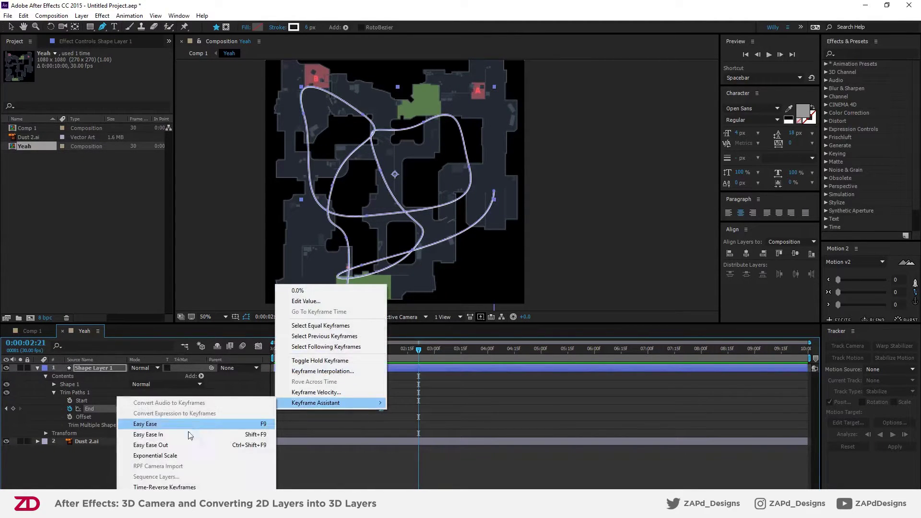
left_click(381, 424)
left_click_drag(406, 397, 254, 431)
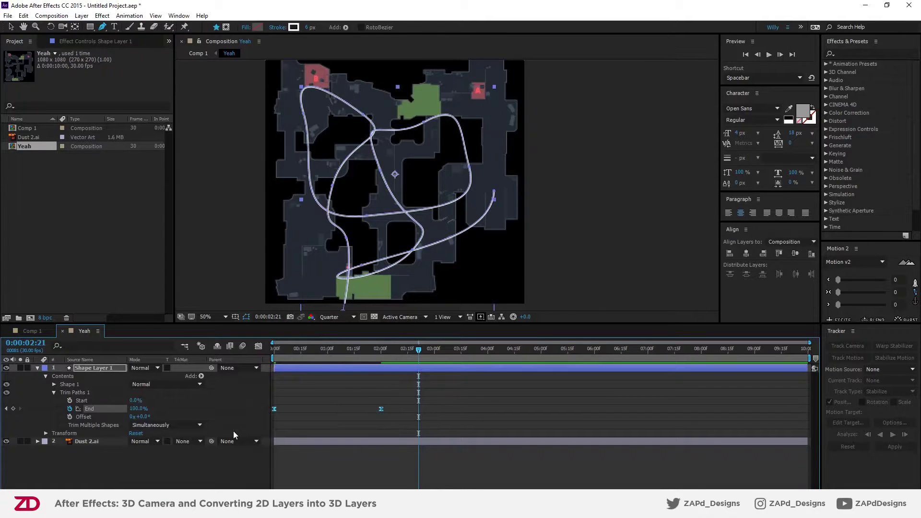
Lengthen the ease into the last Trim Paths End keyframe in the speed graph, shifting the speed peak to about 0:00:00:15
left_click(258, 346)
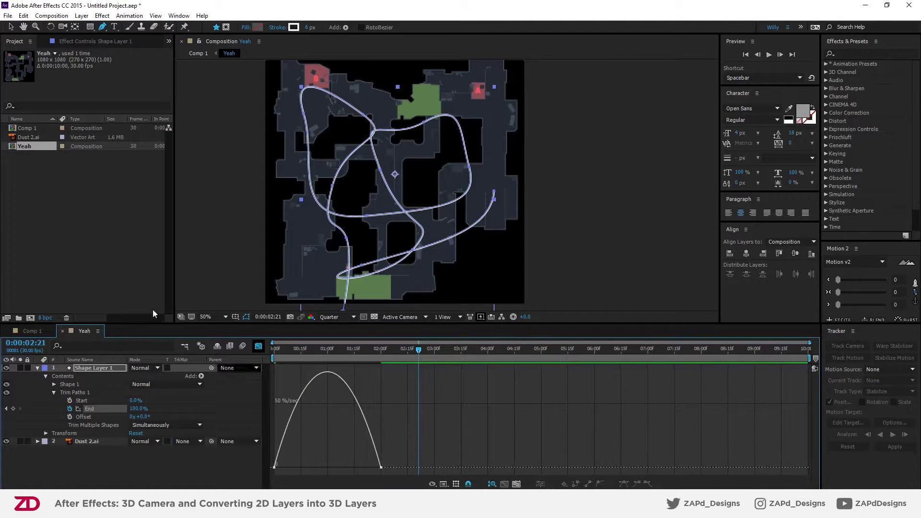
left_click(11, 27)
left_click_drag(404, 458, 335, 470)
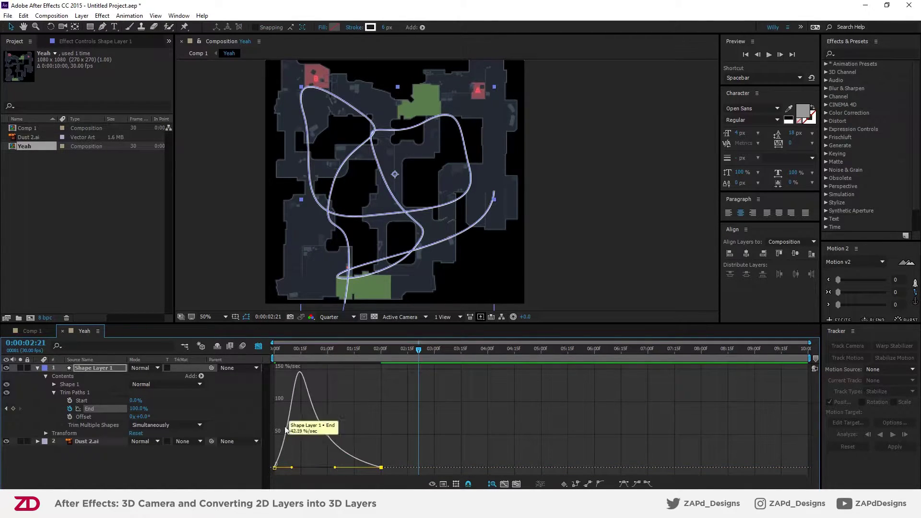
Compare the graph types for the Trim Paths End curve, and return to the layer bar timeline
left_click(443, 484)
left_click(464, 381)
left_click(443, 484)
left_click(464, 399)
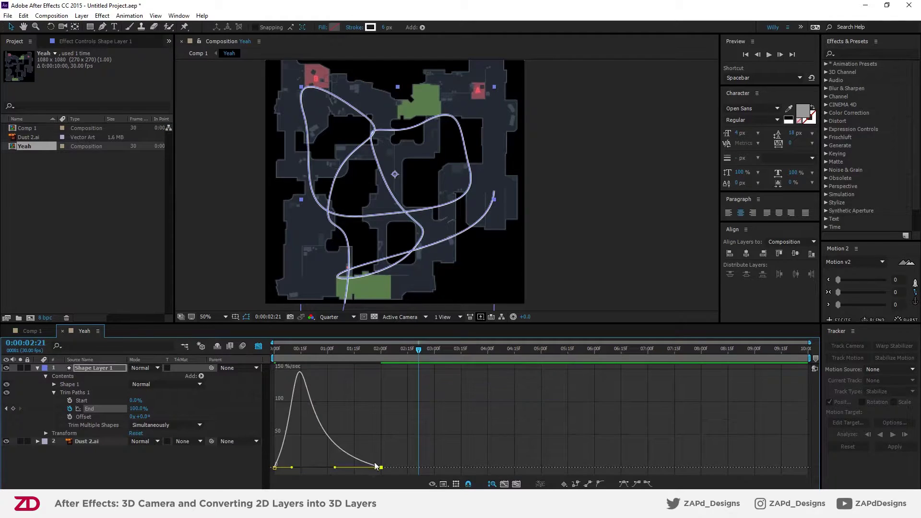
left_click_drag(396, 459, 367, 473)
left_click(258, 346)
Preview the eased path animation from the start of the Yeah composition
key("space")
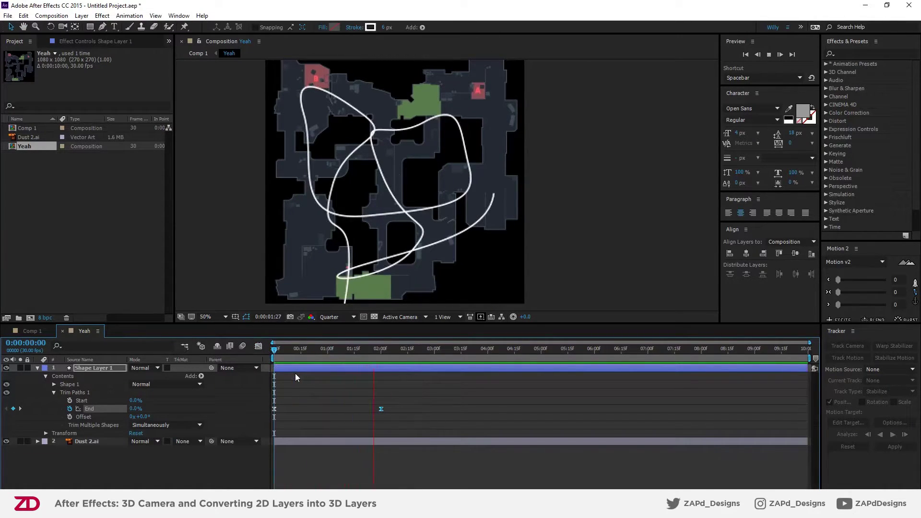
left_click_drag(365, 349, 214, 355)
key("space")
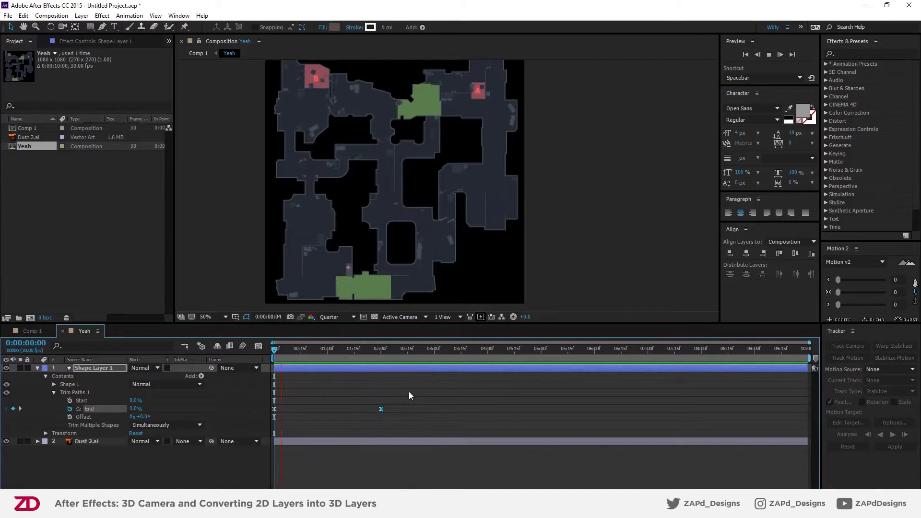
key("space")
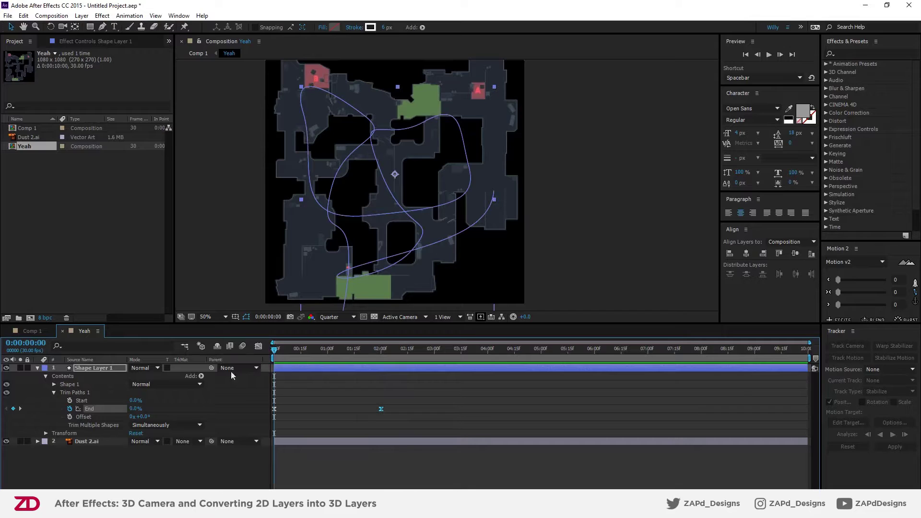
Switch to Comp 1 and move the current time to 0:00:00:29
left_click(32, 331)
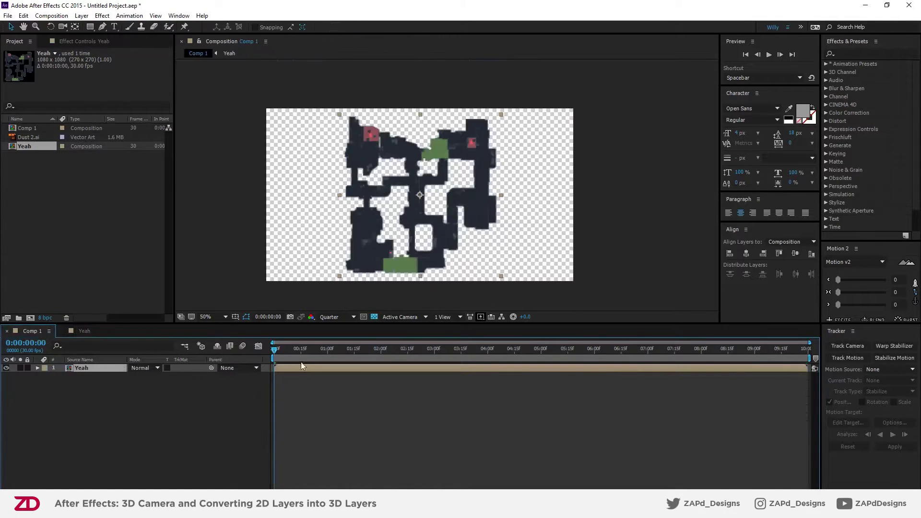
mouse_move(273, 351)
left_mouse_down()
mouse_move(336, 353)
mouse_move(306, 353)
mouse_move(326, 355)
left_mouse_up()
Begin a new solid in Comp 1 and sample its colour from the map's dark blue area
right_click(185, 403)
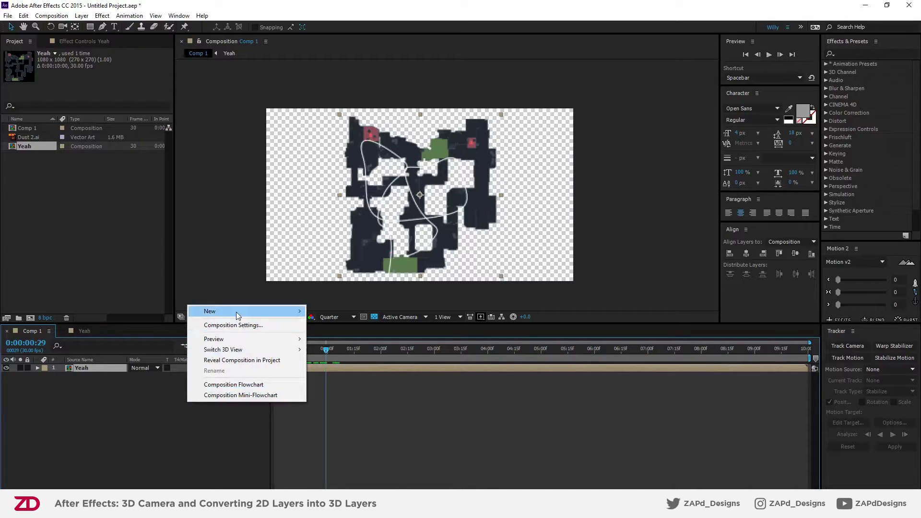
mouse_move(242, 315)
left_click(128, 336)
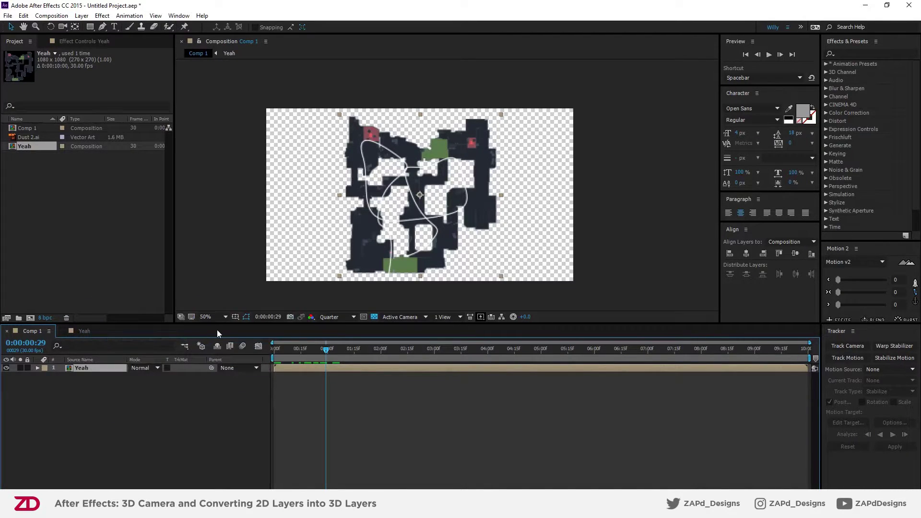
left_click(136, 312)
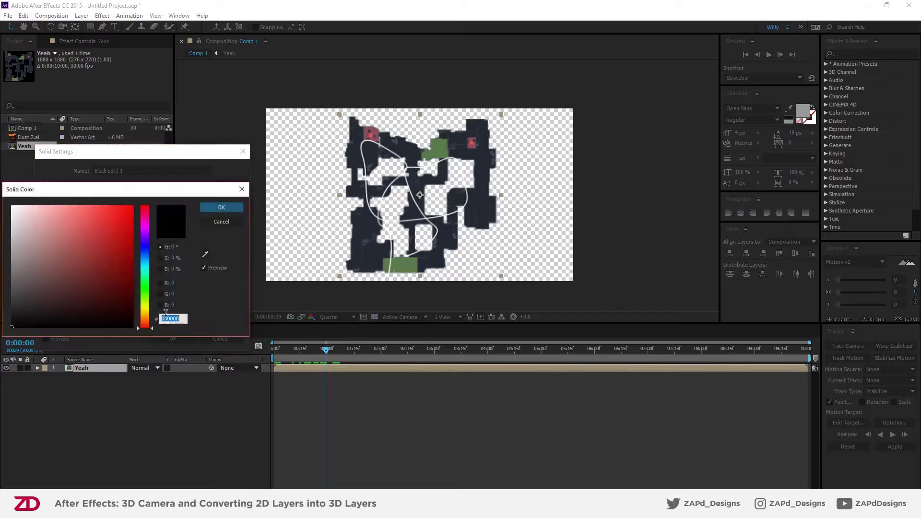
left_click(221, 222)
left_click(157, 312)
left_click(374, 257)
left_click(139, 312)
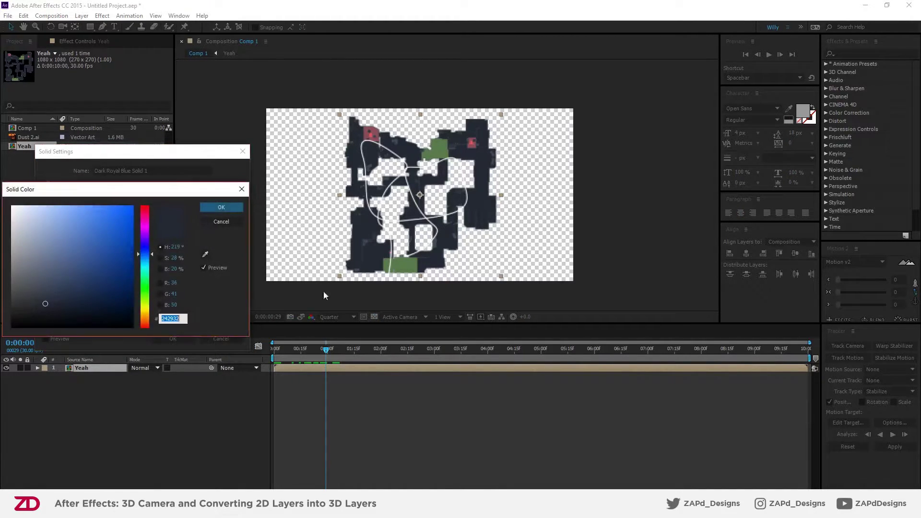
Set the solid colour's brightness to 30%, create the solid and place it beneath the Yeah layer
left_click(175, 269)
type("30")
key("Return")
key("Return")
left_click_drag(93, 368, 99, 411)
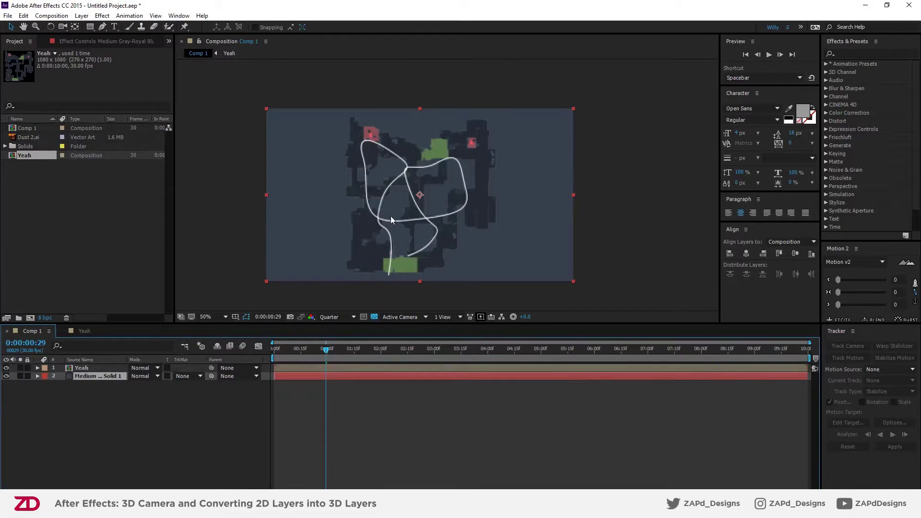
Delete the lighter blue background solid from Comp 1
key("period")
left_click(250, 409)
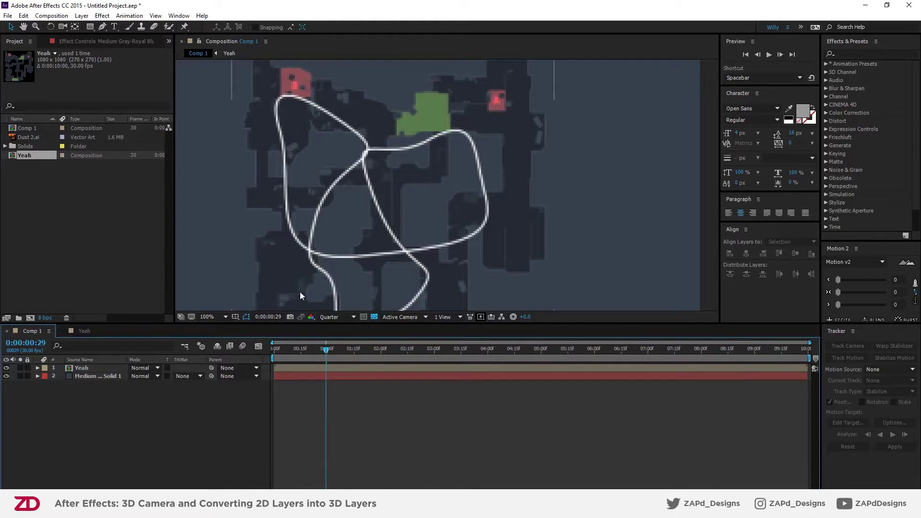
scroll(299, 293, "down", 2)
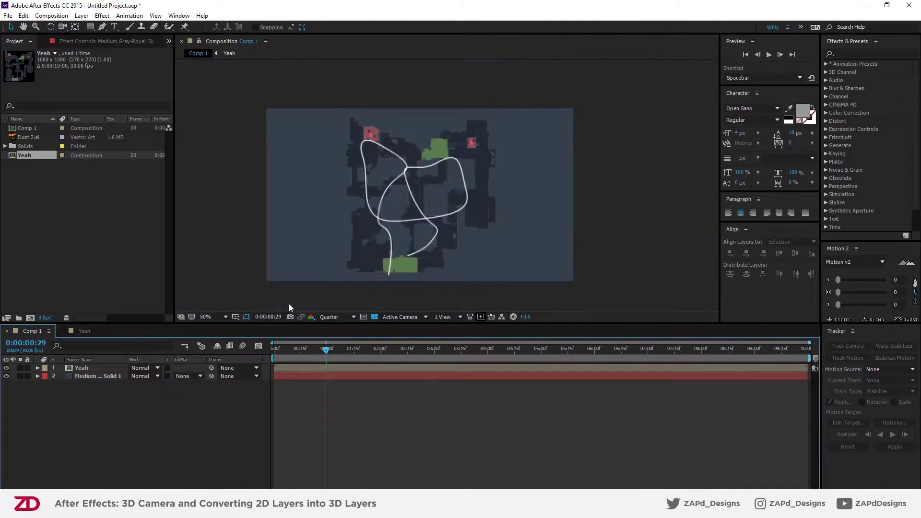
left_click(85, 375)
key("Delete")
right_click(82, 446)
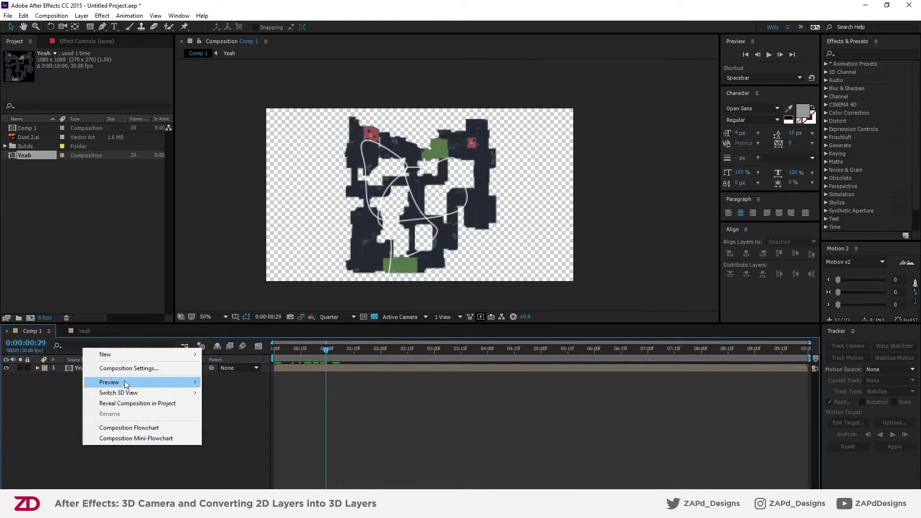
mouse_move(125, 355)
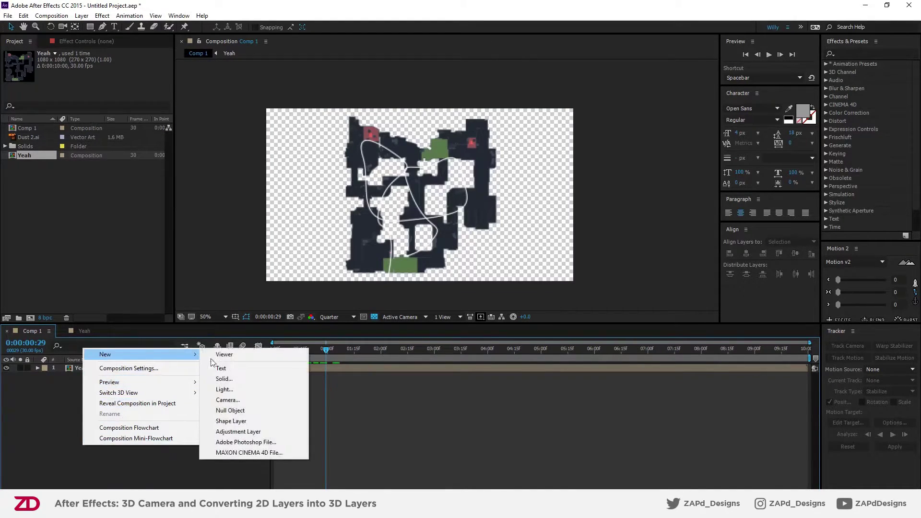
left_click(232, 379)
left_click(221, 340)
Create a 1280 x 720 px solid with its blue colour's brightness set to 15%, and place it beneath the Yeah layer
key("ctrl+y")
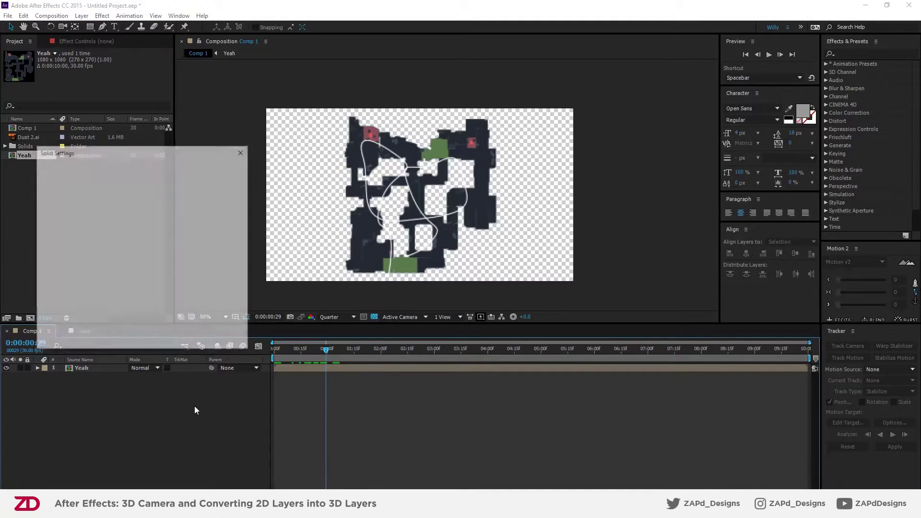
left_click(139, 312)
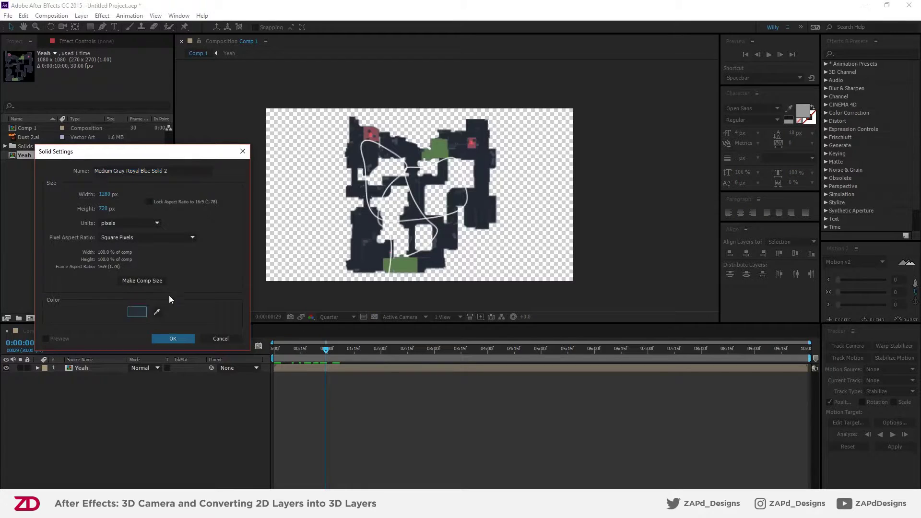
left_click(175, 270)
type("15")
key("Return")
key("Return")
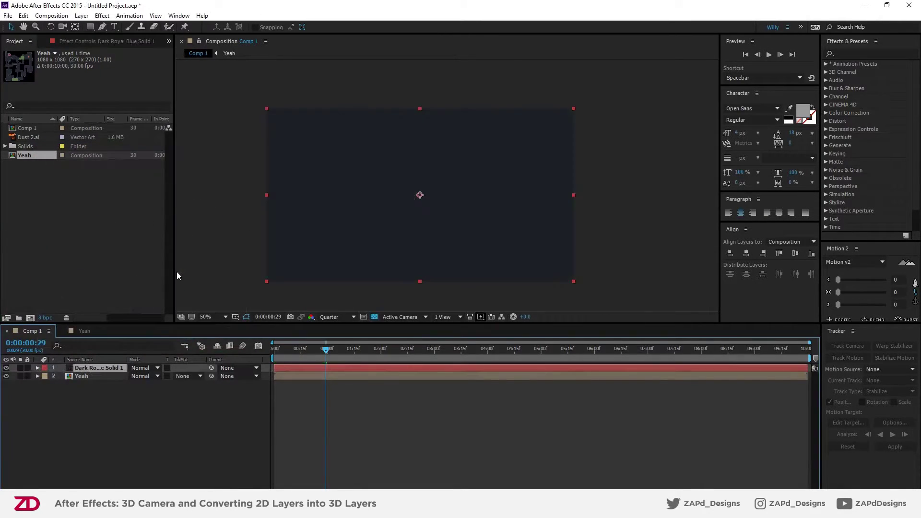
left_click_drag(108, 366, 97, 403)
left_click(201, 432)
Set the composition's preview resolution to Full
scroll(435, 199, "up", 2)
scroll(435, 200, "down", 2)
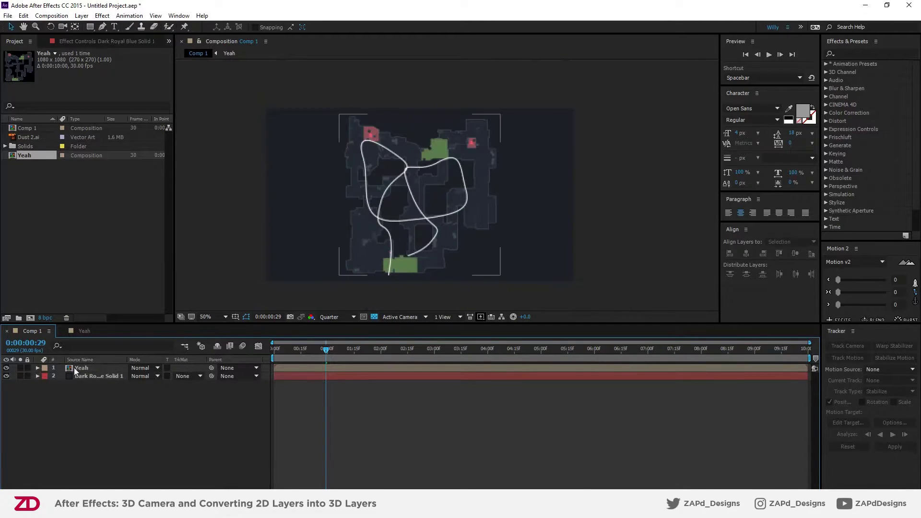
scroll(438, 179, "up", 2)
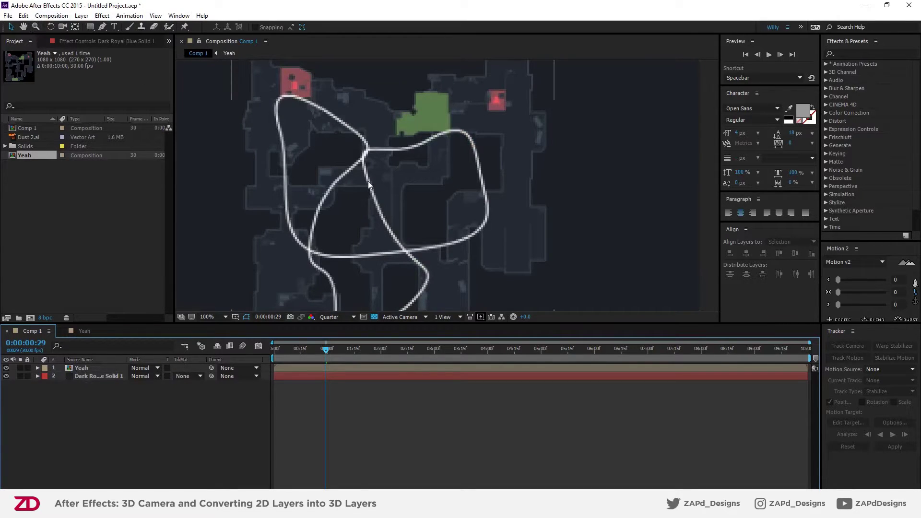
scroll(448, 167, "up", 2)
left_click_drag(447, 167, 499, 226)
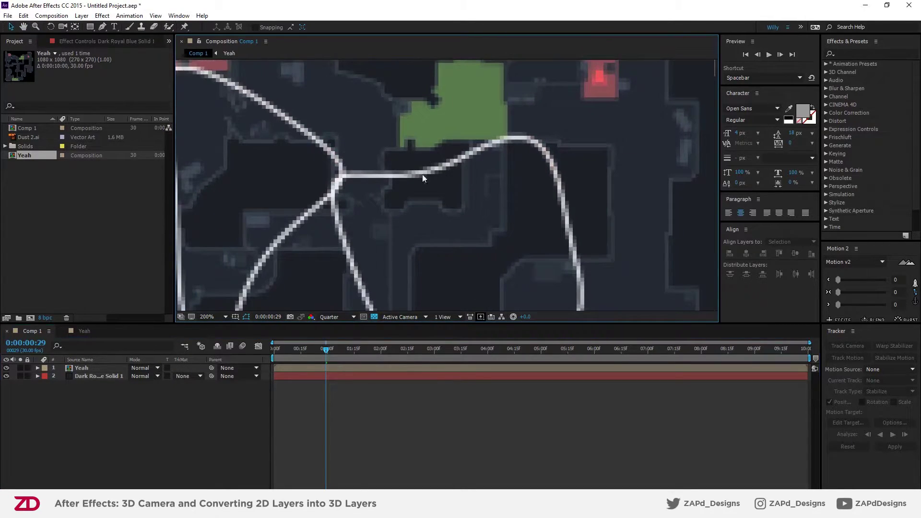
left_click(336, 317)
left_click(345, 330)
Inspect the map and route line up close at full resolution, and return to the whole frame with the Yeah layer selected
scroll(456, 228, "down", 2)
scroll(456, 228, "up", 1)
left_click_drag(454, 173, 451, 217)
left_click_drag(345, 184, 391, 118)
scroll(379, 185, "down", 1)
left_click_drag(390, 225, 340, 206)
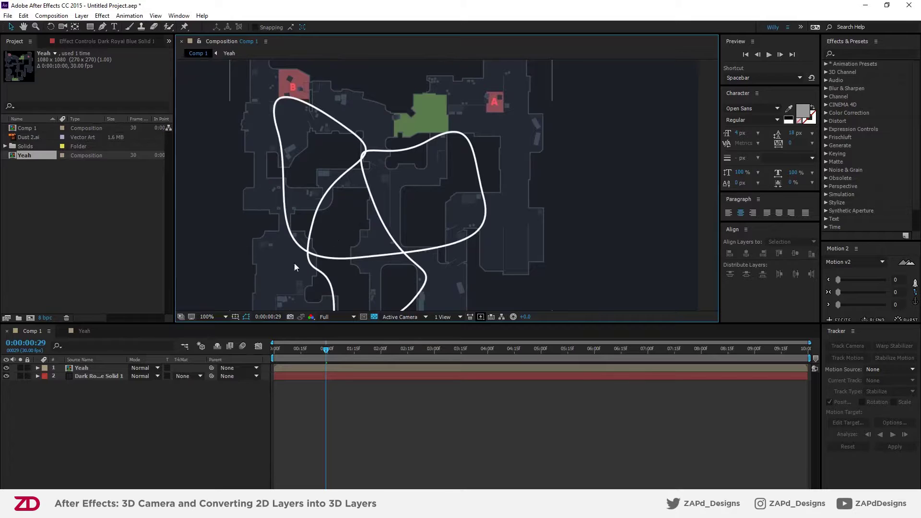
left_click(97, 367)
key("comma")
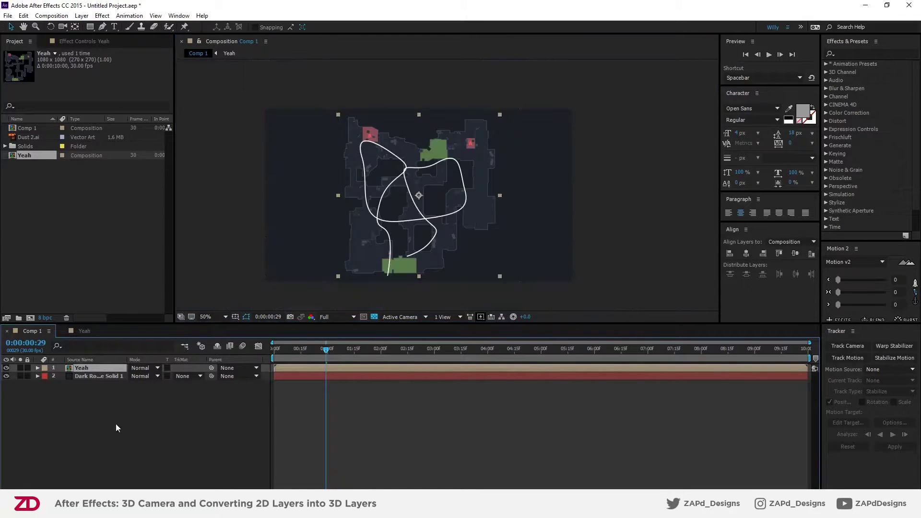
Add a two-node camera to Comp 1 with a 75 mm focal length and depth of field enabled
right_click(71, 412)
mouse_move(90, 326)
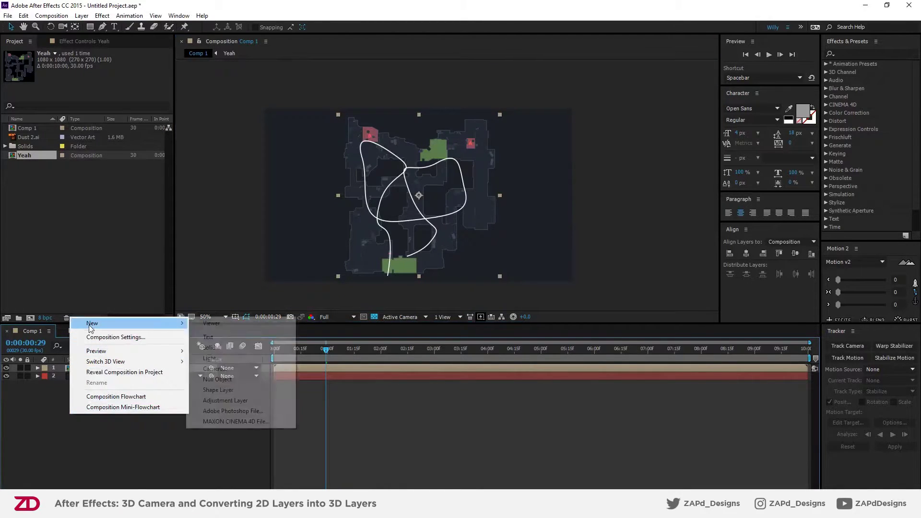
left_click(223, 369)
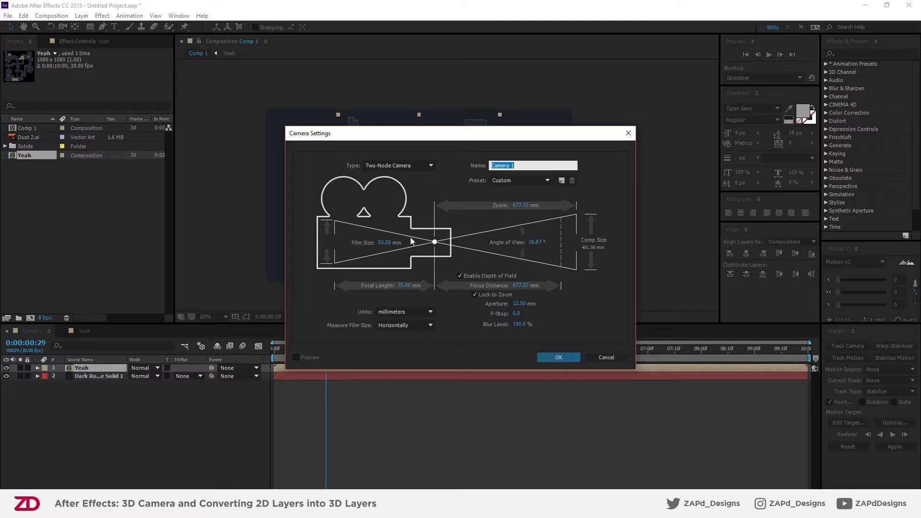
left_click(549, 361)
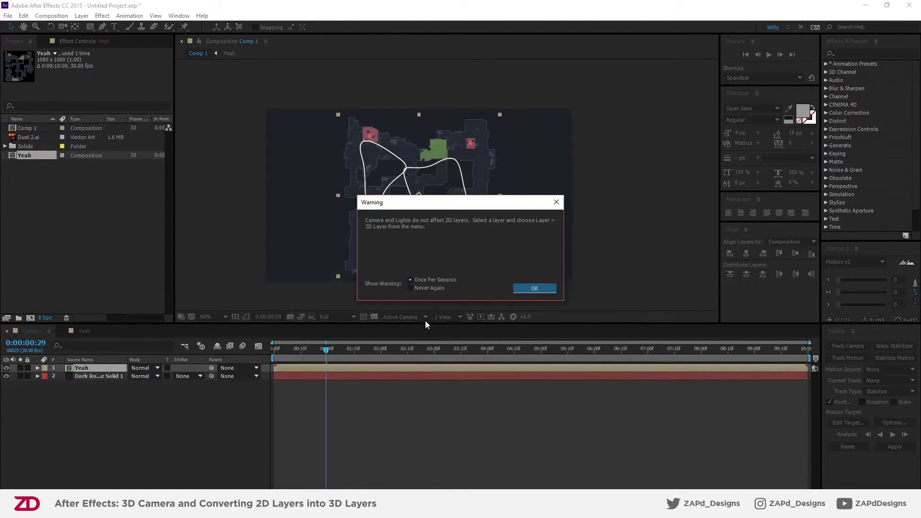
left_click(535, 288)
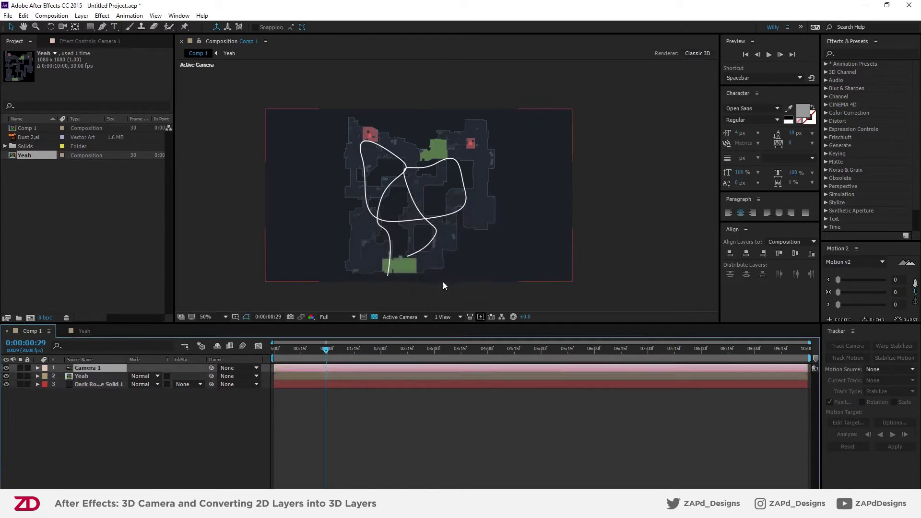
Show the layer switches columns in the timeline in place of the blending modes
key("F4")
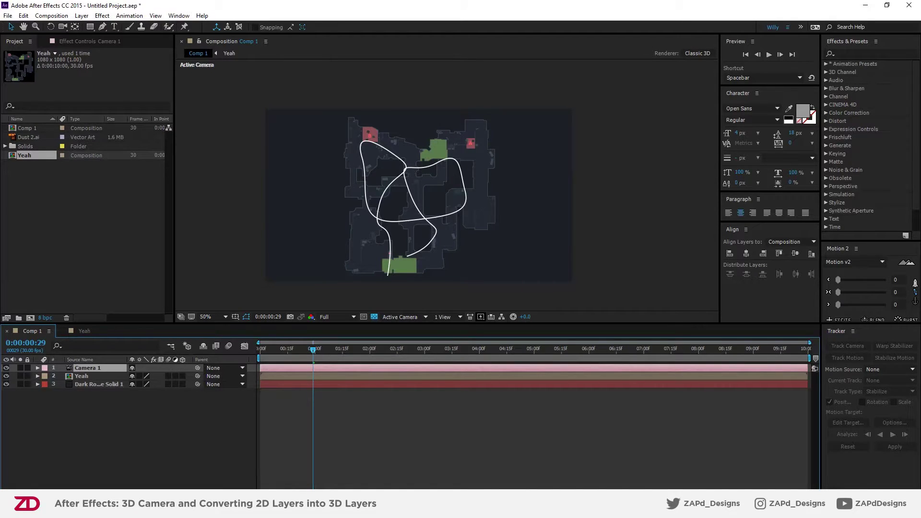
key("F4")
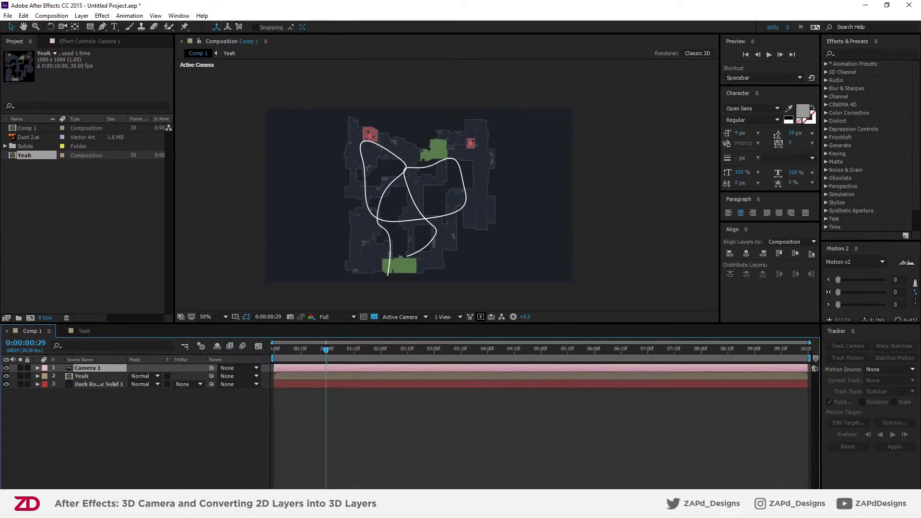
key("F4")
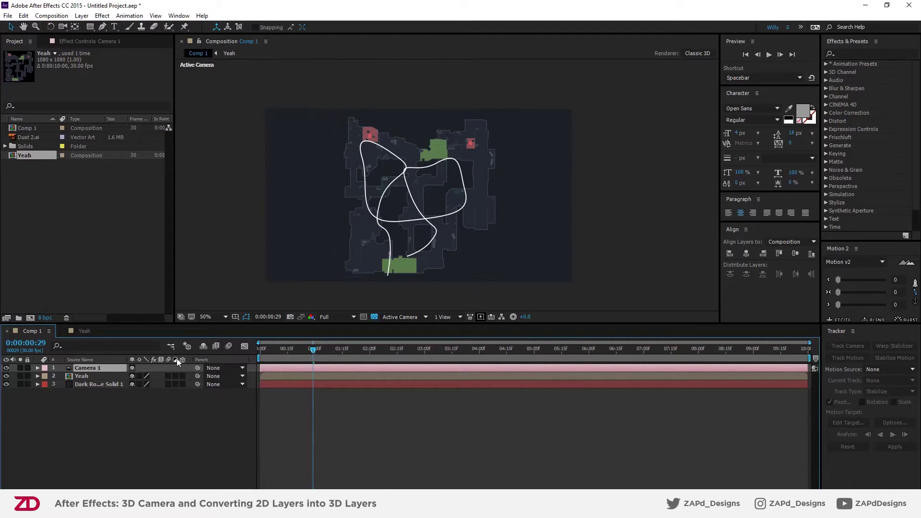
Turn the Yeah layer into a 3D layer and select the Camera 1 layer
left_click(182, 376)
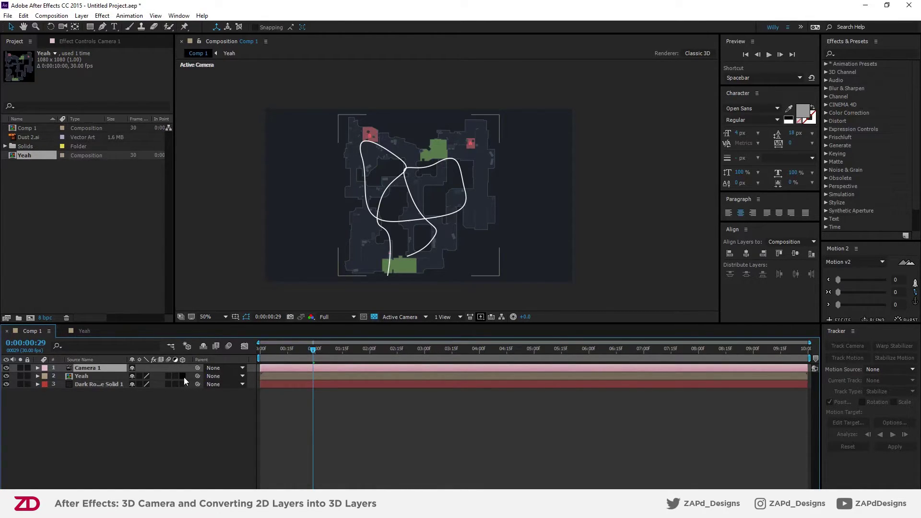
left_click(96, 376)
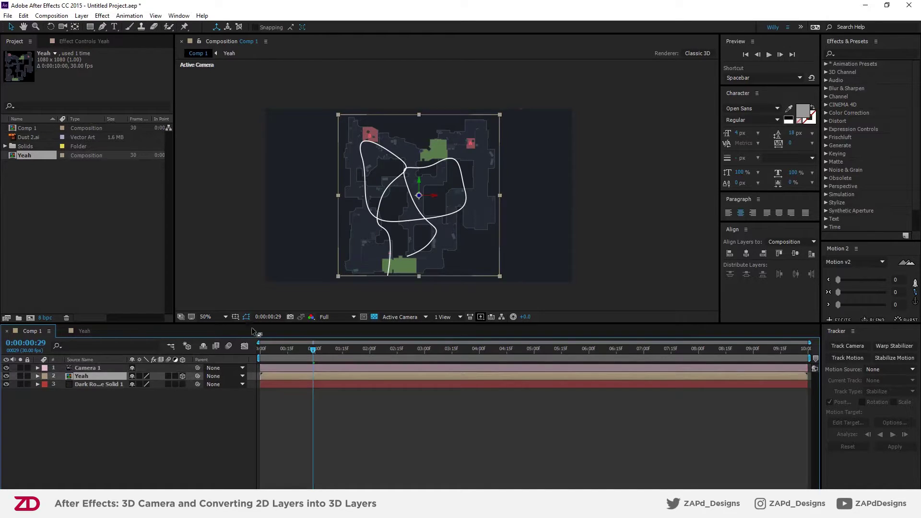
left_click(85, 367)
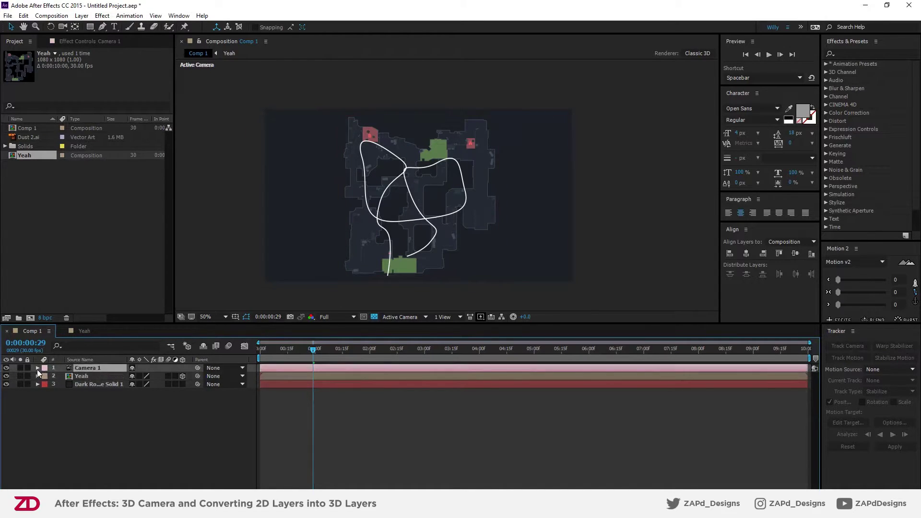
Review Camera 1's Camera Options and its Transform properties in the timeline
left_click(37, 367)
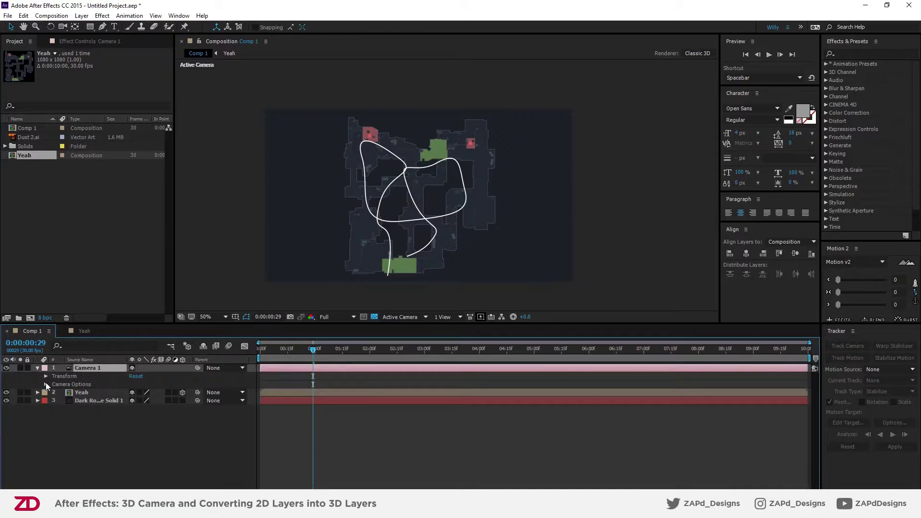
left_click(46, 384)
left_click_drag(136, 389, 232, 395)
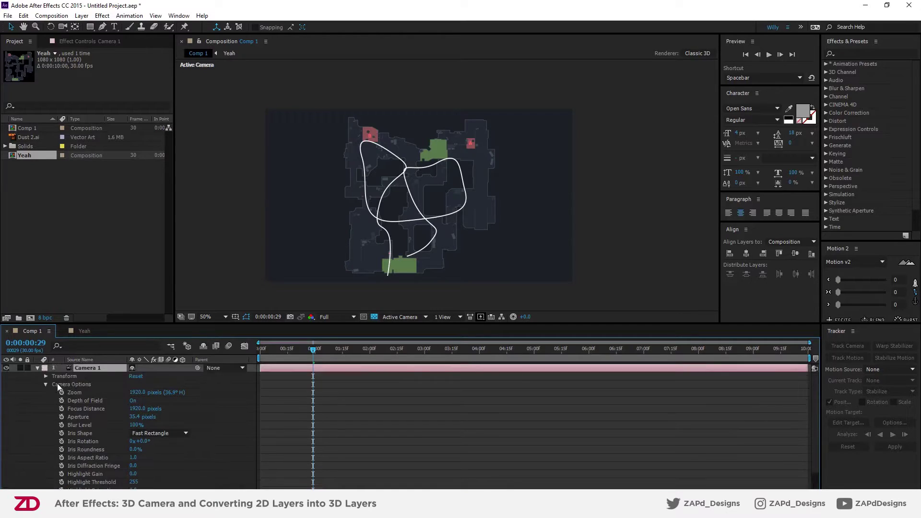
left_click(45, 384)
left_click(46, 377)
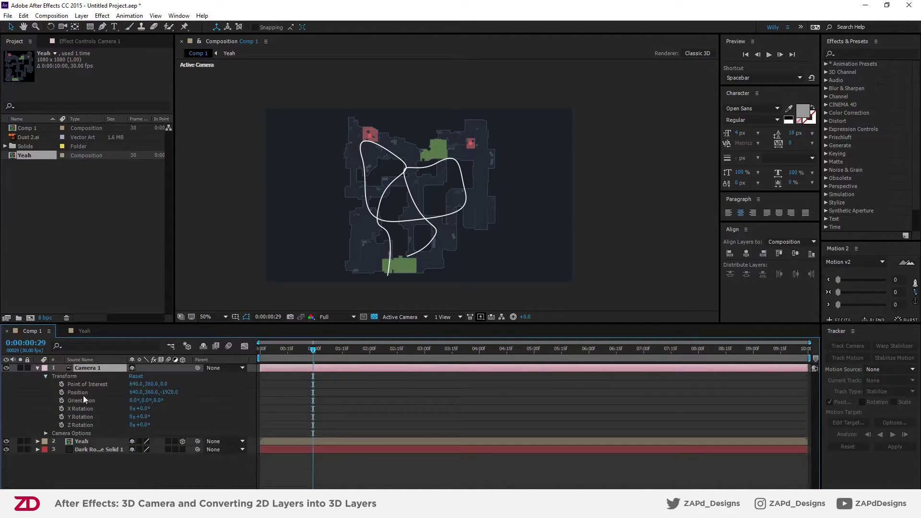
left_click_drag(143, 411, 145, 411)
key("ctrl+z")
key("ctrl+z")
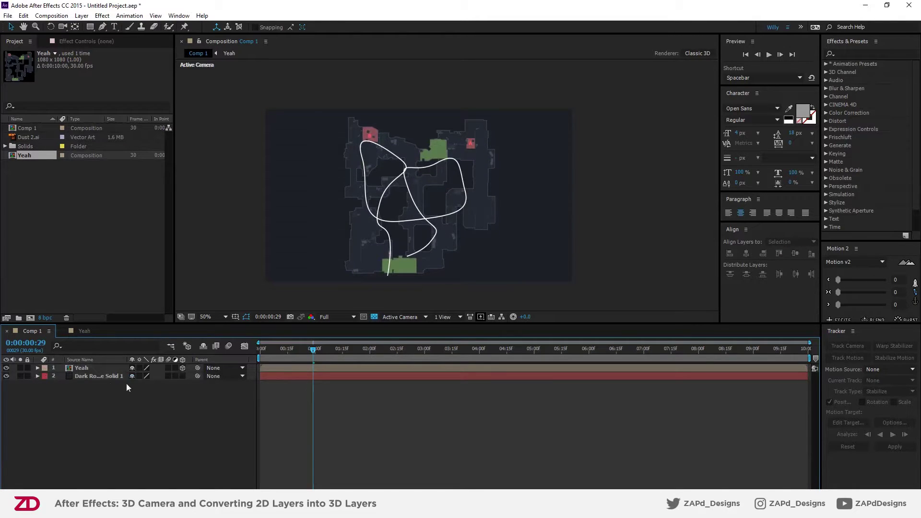
left_click(93, 369)
key("ctrl+shift+z")
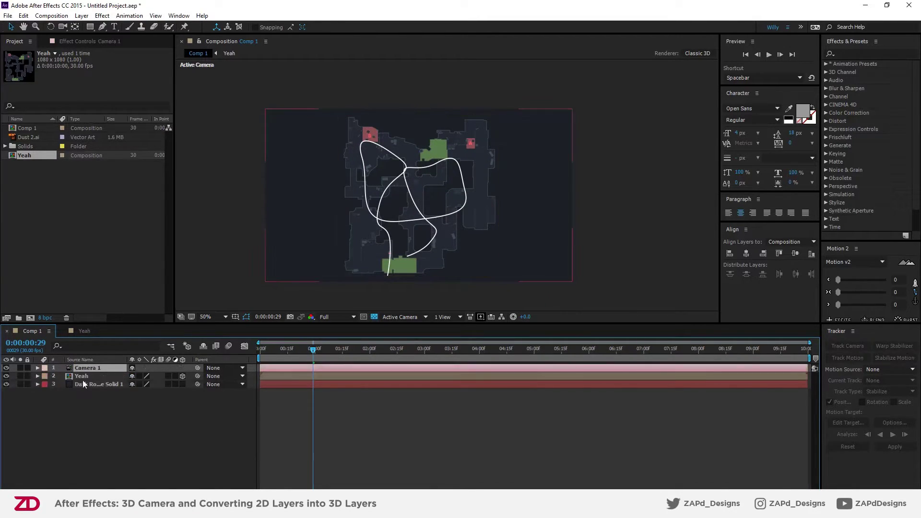
Read through the full list of Camera 1's Camera Options, and reopen its Transform properties
left_click(37, 368)
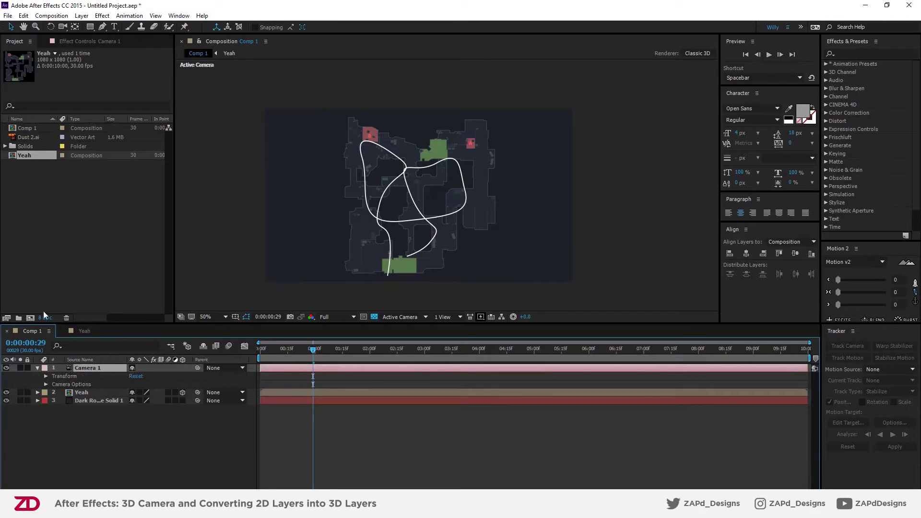
left_click(81, 332)
left_click(29, 332)
left_click(46, 384)
scroll(35, 381, "up", 1)
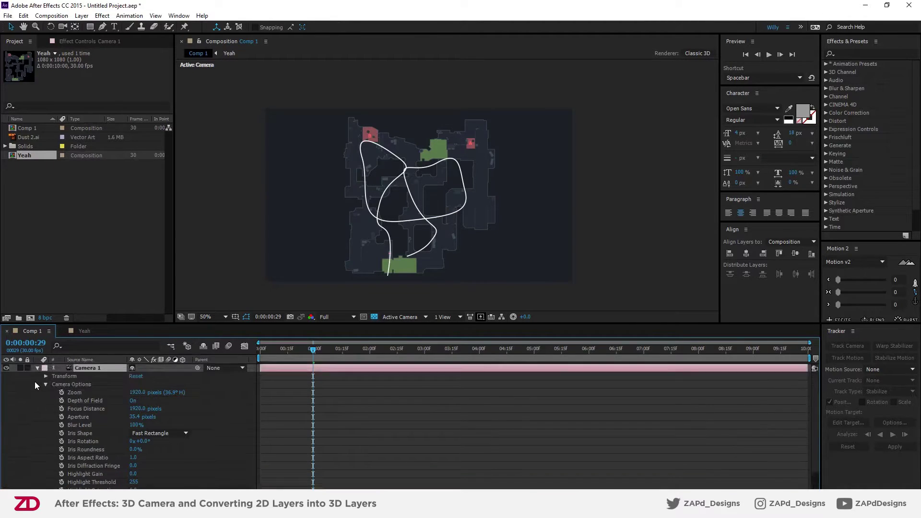
scroll(35, 381, "down", 2)
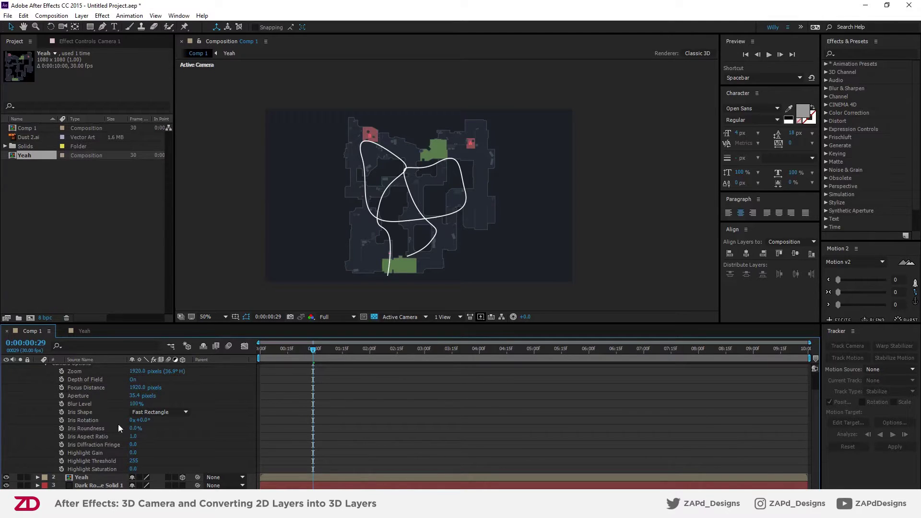
scroll(121, 424, "up", 2)
left_click(46, 384)
left_click(45, 376)
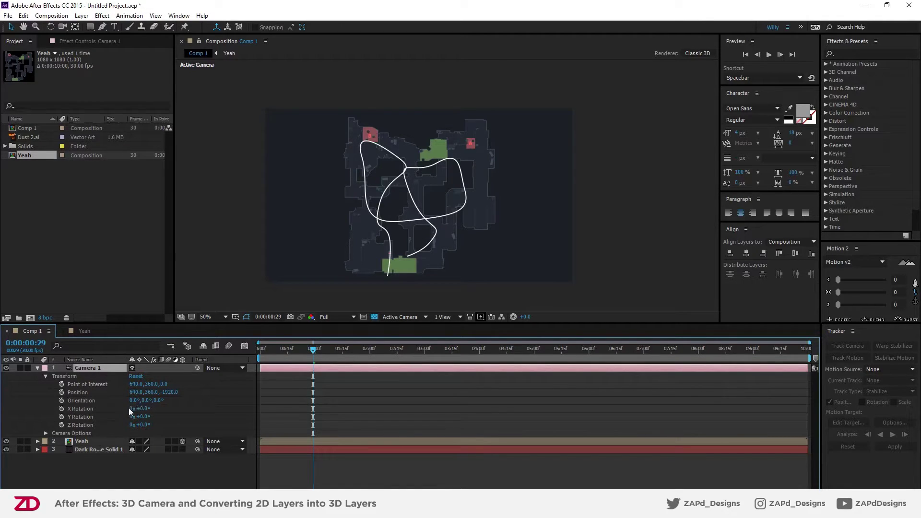
Move Camera 1 sideways to an X position of 2474
left_click_drag(137, 392, 598, 399)
left_click_drag(137, 397, 280, 379)
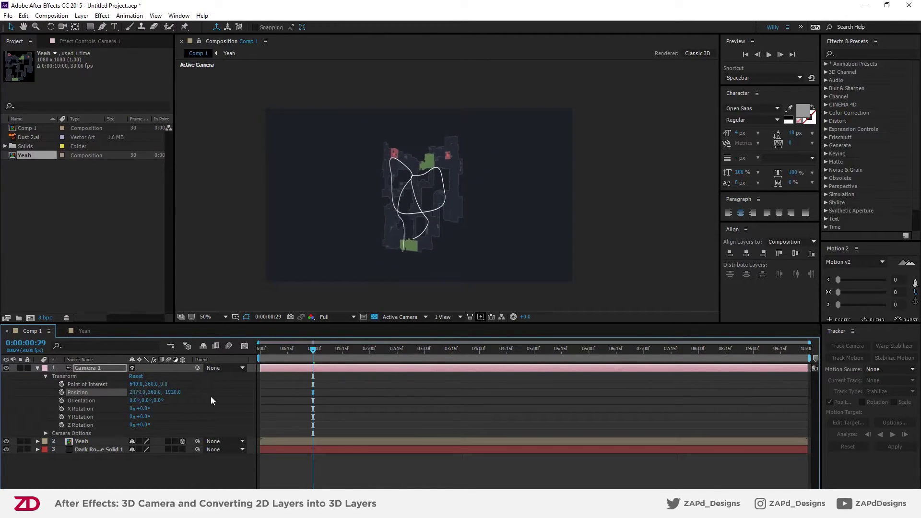
View Camera 1 and the map from Custom View 1 and Custom View 2
left_click(425, 316)
left_click(411, 423)
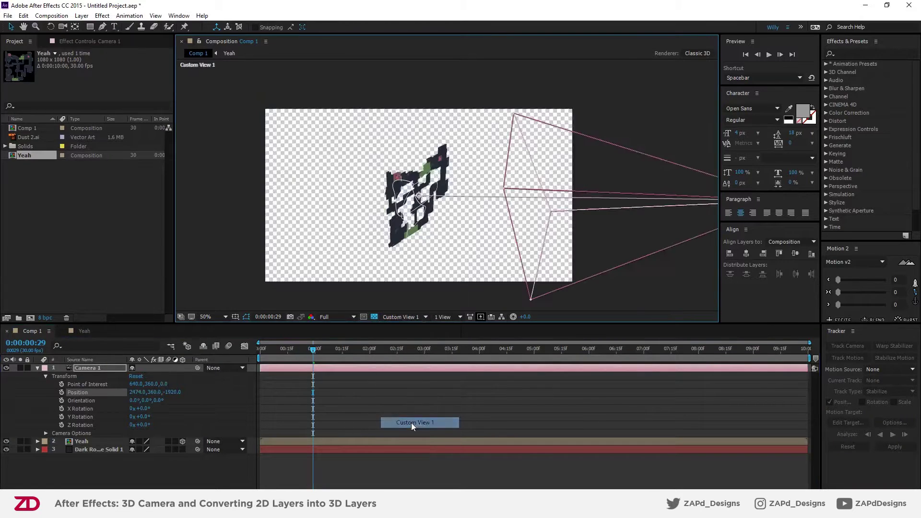
left_click(416, 317)
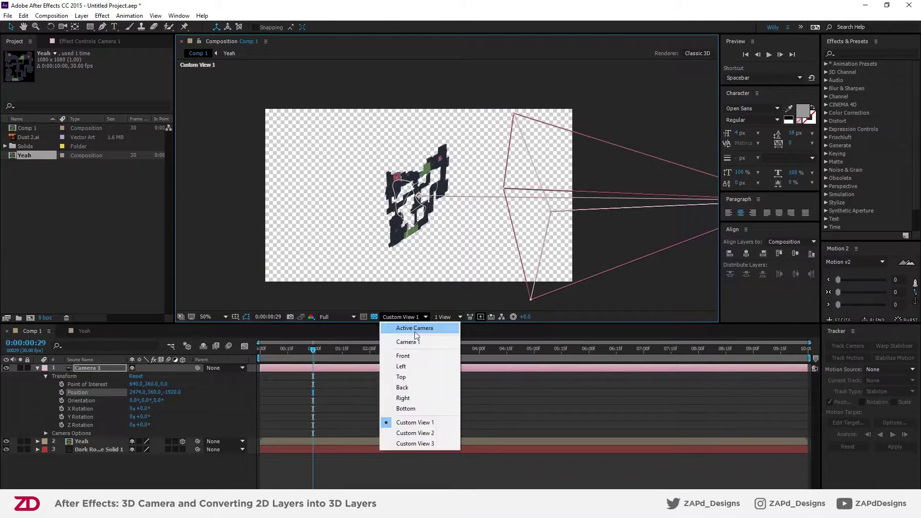
left_click(404, 430)
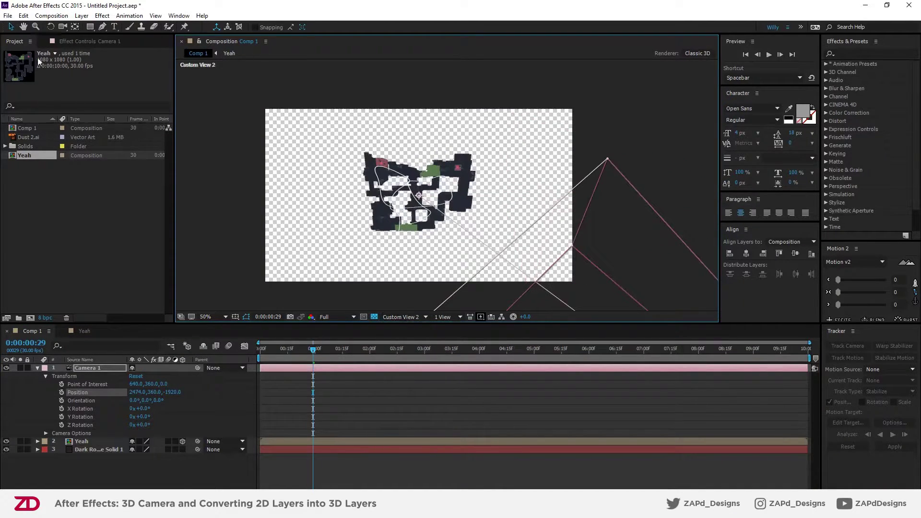
Orbit Custom View 2 and examine the camera's whole view cone from the map out to the camera body
key("c")
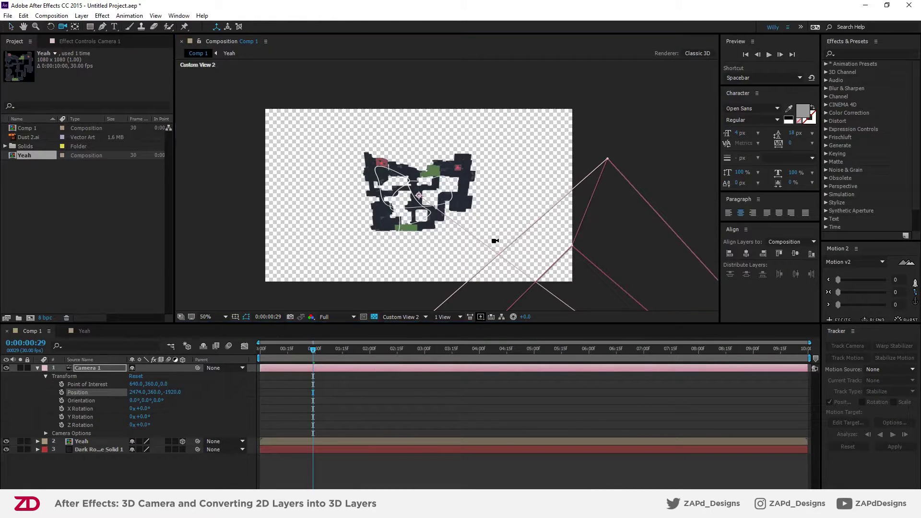
left_click_drag(493, 233, 405, 177)
key("comma")
key("comma")
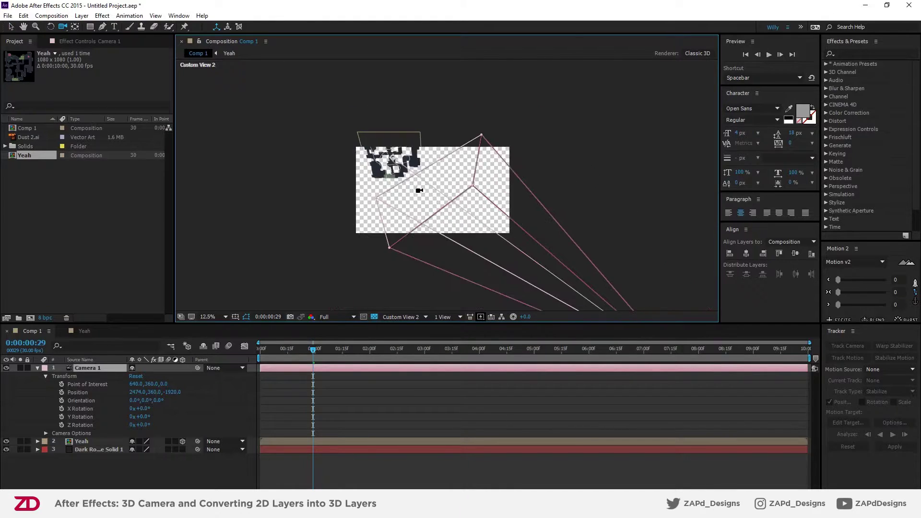
key("period")
mouse_move(582, 263)
left_mouse_down()
mouse_move(541, 253)
mouse_move(593, 272)
mouse_move(581, 270)
left_mouse_up()
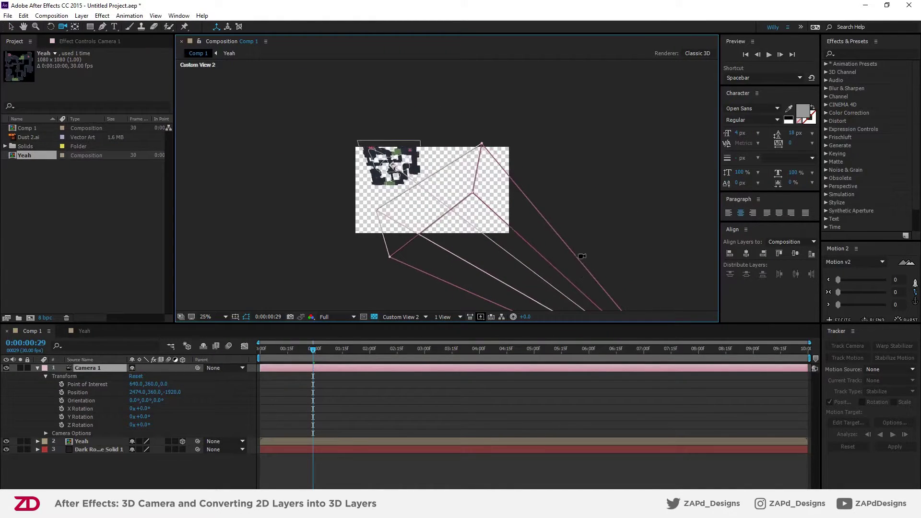
key("comma")
key("comma")
key("period")
left_click_drag(565, 223, 469, 174)
key("period")
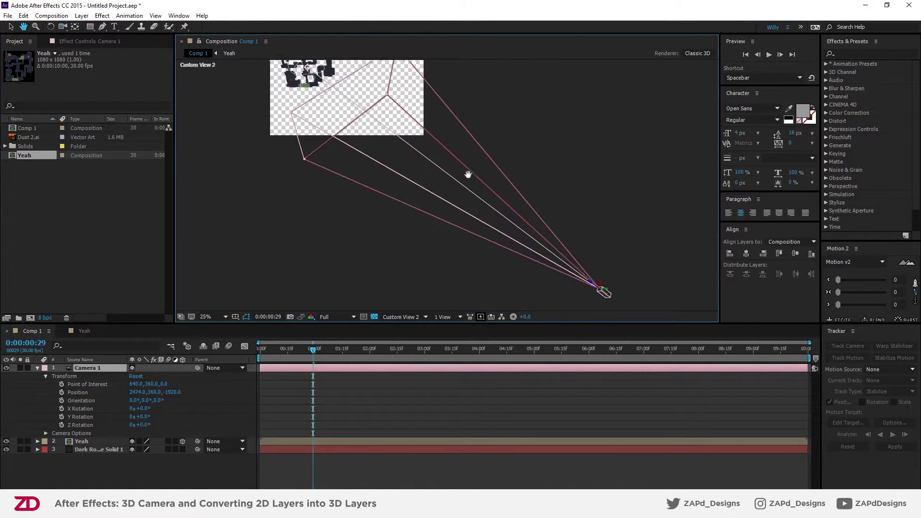
Examine the point of interest on the map up close and shift its X value to 674
left_click_drag(307, 77, 337, 119)
key("period")
key("period")
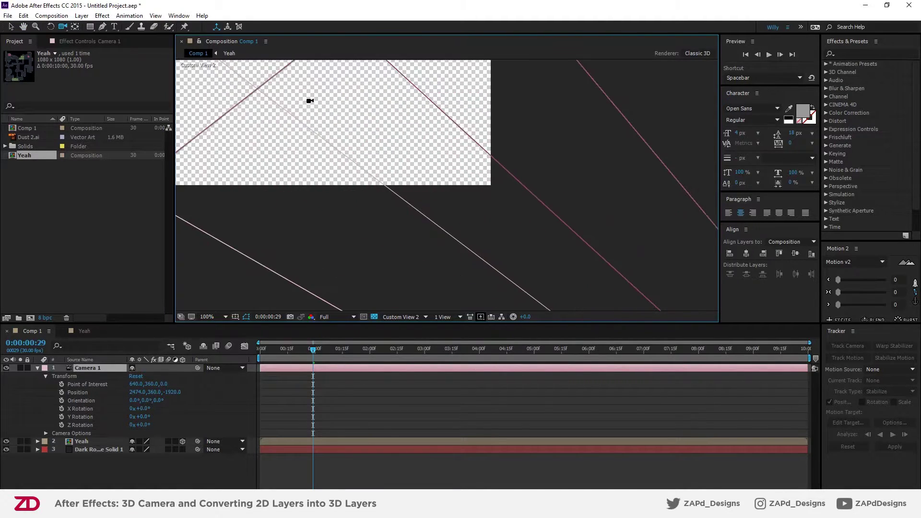
left_click_drag(266, 98, 468, 233)
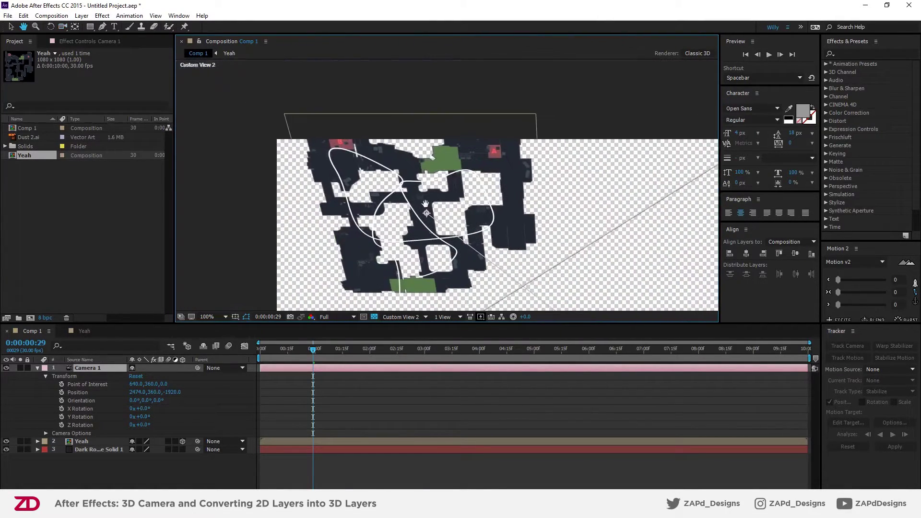
scroll(430, 217, "up", 1)
mouse_move(137, 384)
left_mouse_down()
mouse_move(166, 367)
mouse_move(159, 375)
left_mouse_up()
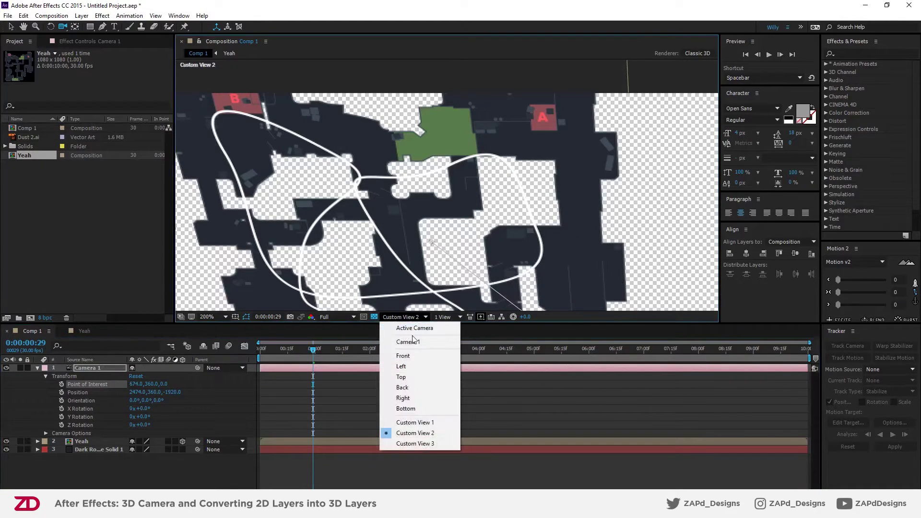
Return to the Active Camera view with the whole frame visible and set the point of interest's X value to 461
left_click(407, 328)
left_click(398, 317)
left_click(398, 327)
scroll(559, 244, "down", 3)
left_click_drag(560, 244, 402, 175)
key("h")
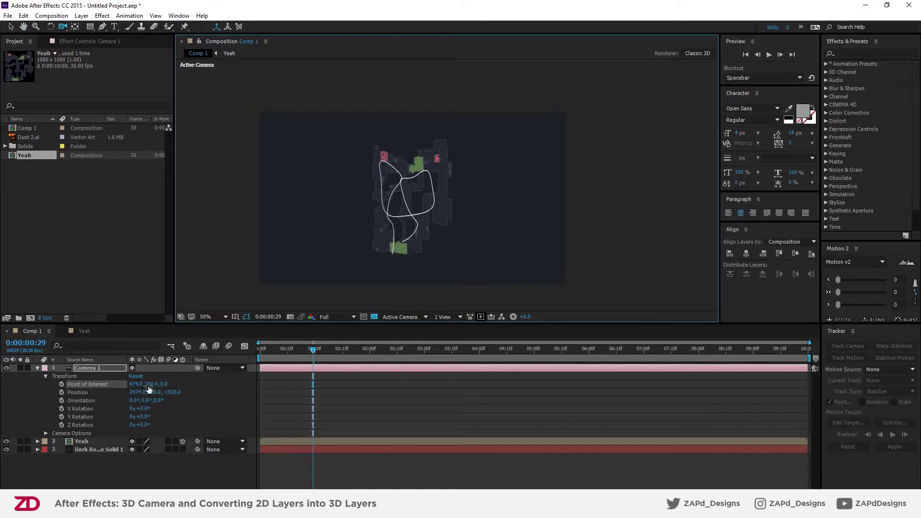
mouse_move(136, 384)
left_mouse_down()
mouse_move(267, 387)
mouse_move(122, 386)
left_mouse_up()
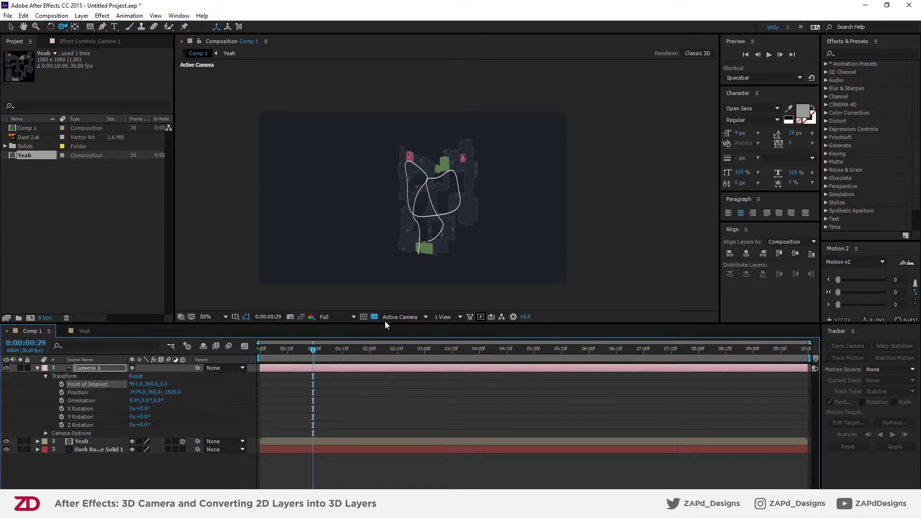
Check the camera's aim from Custom View 1 and Custom View 2, and return to the Active Camera view
left_click(399, 317)
left_click(412, 423)
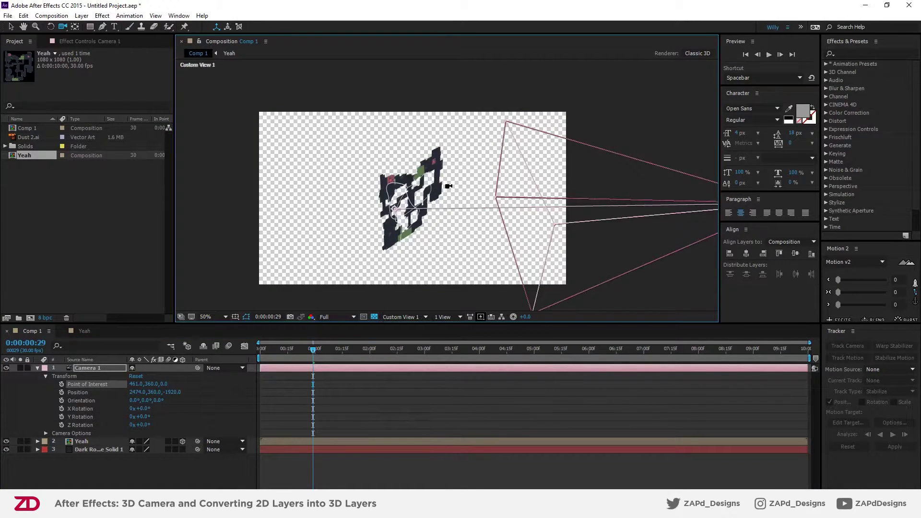
left_click(404, 317)
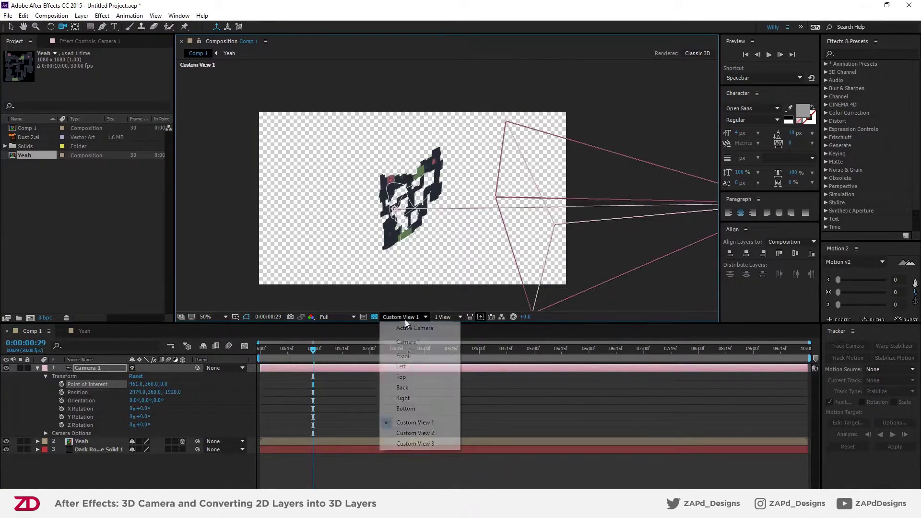
left_click(402, 434)
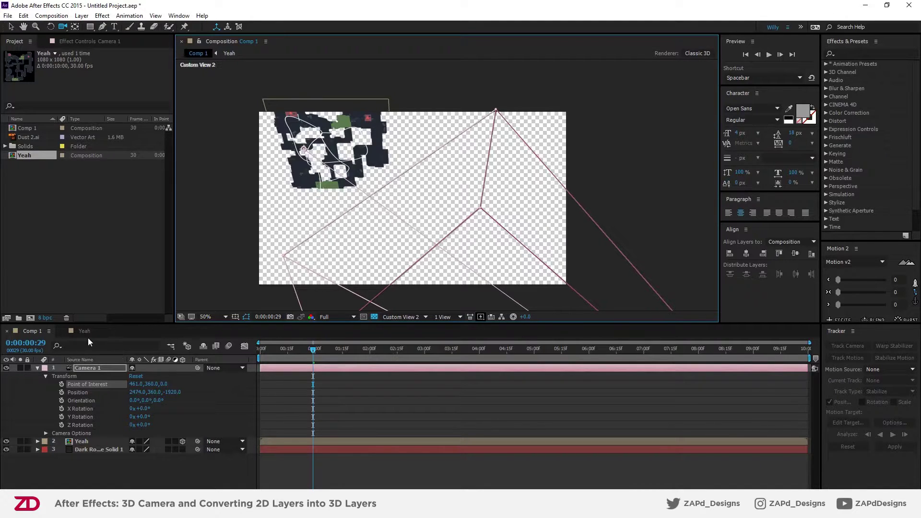
left_click(404, 317)
left_click(408, 328)
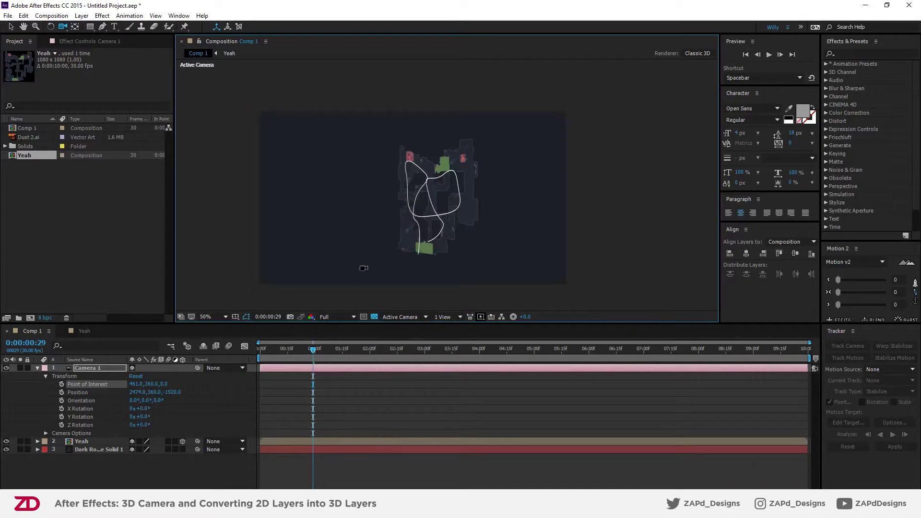
Shift the point of interest's X value to 526, and reset all of Camera 1's Transform values
mouse_move(146, 384)
left_mouse_down()
mouse_move(321, 352)
mouse_move(239, 360)
left_mouse_up()
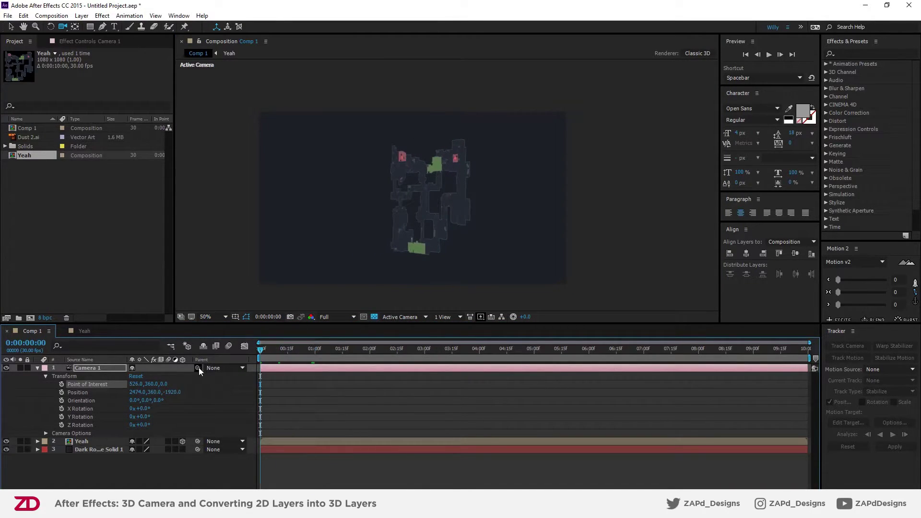
left_click(136, 377)
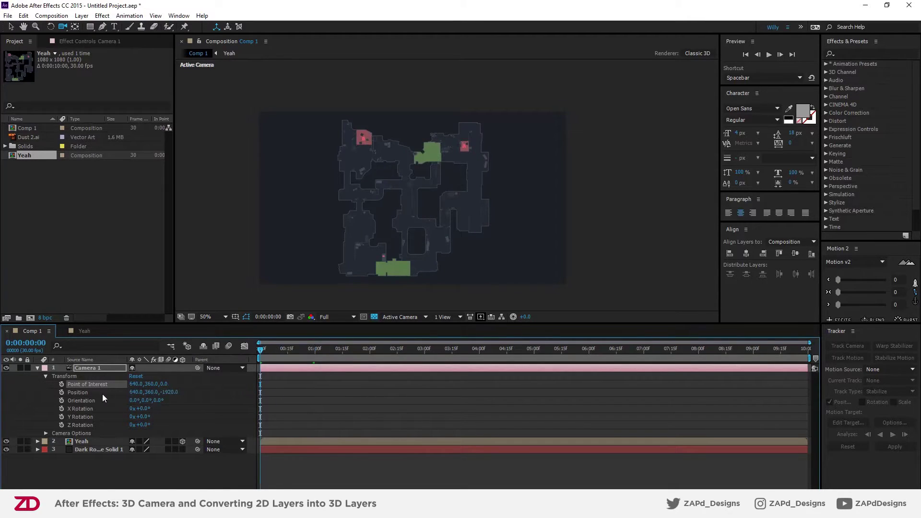
Set Camera 1's Z position to -5000 and keyframe its Position at the start of the timeline
left_click_drag(169, 393, 1, 394)
left_click(172, 392)
type("-5000")
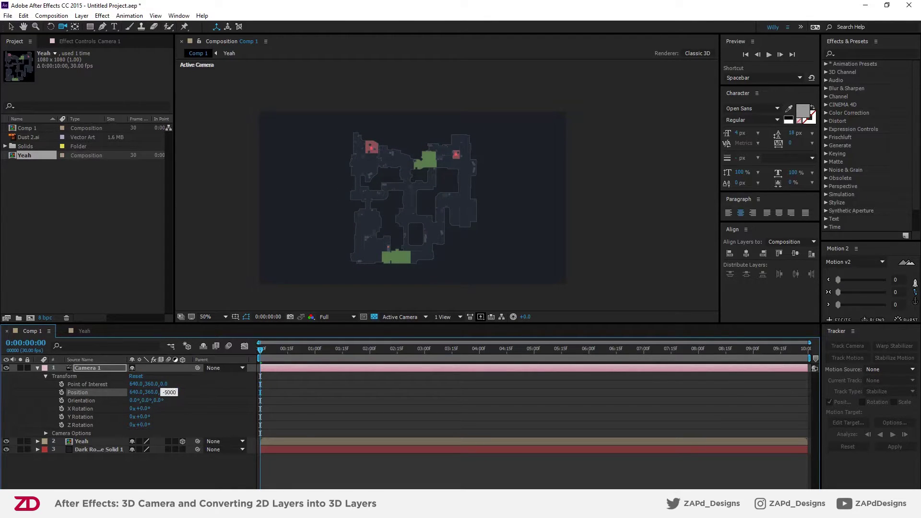
key("Return")
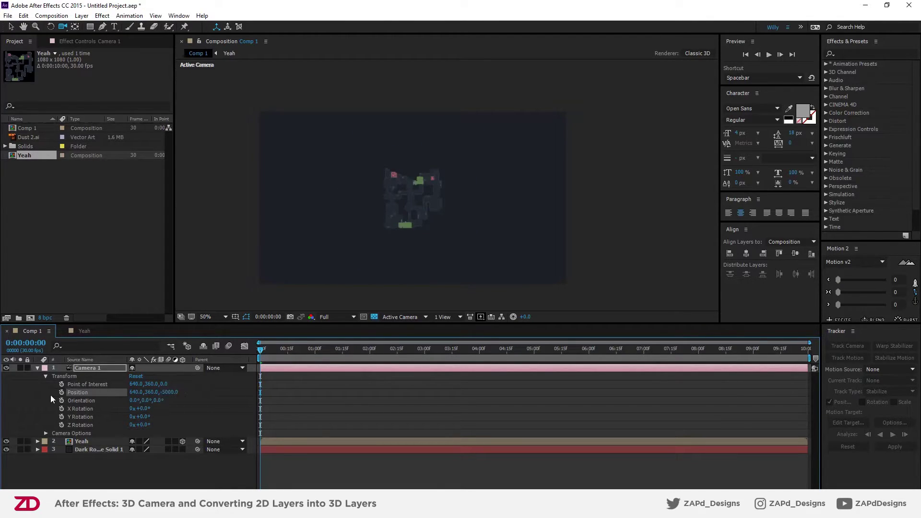
left_click(61, 392)
Add a Position keyframe for Camera 1 at 0:00:01:00 with a Z value of -1920
left_click_drag(263, 353, 314, 353)
left_click(171, 393)
type("-19210")
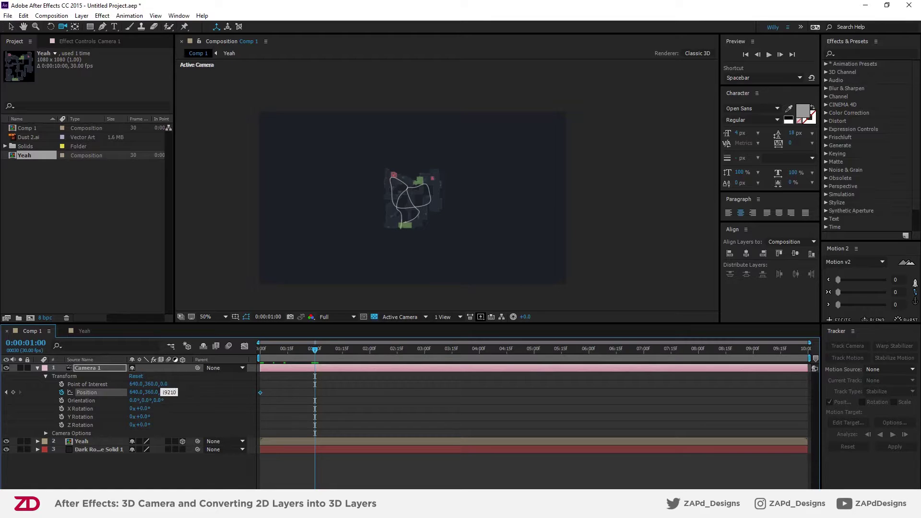
key("Return")
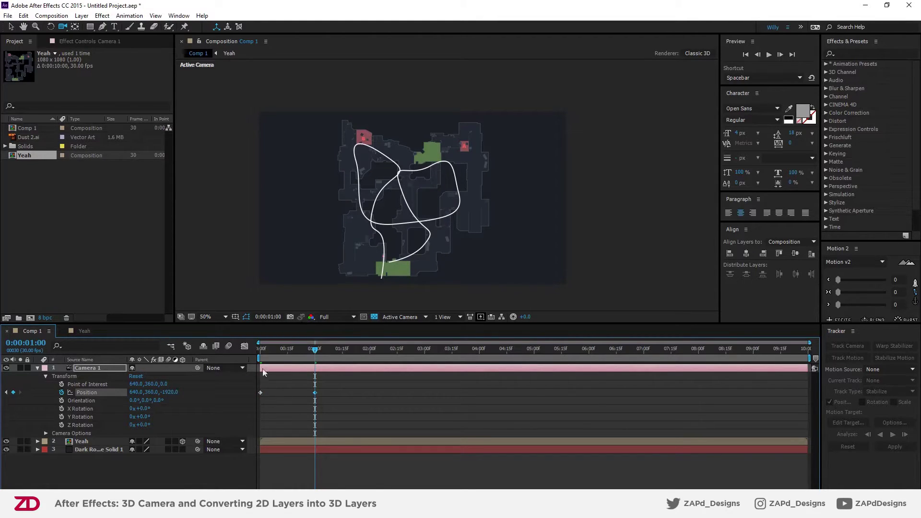
Set Camera 1's Z position at the 0:00:01:00 keyframe to -2392 and play through the camera move
left_click_drag(170, 392, 2, 398)
left_click_drag(169, 393, 119, 394)
mouse_move(317, 354)
left_mouse_down()
mouse_move(249, 358)
mouse_move(316, 352)
left_mouse_up()
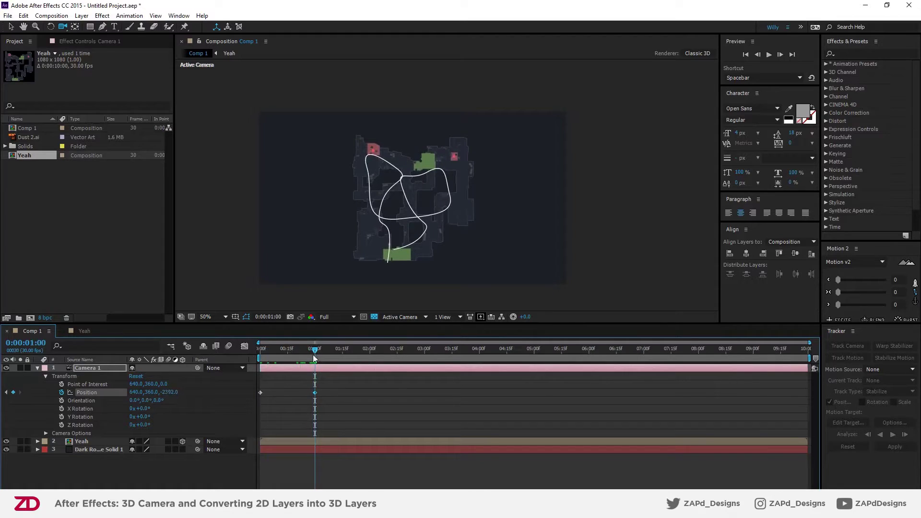
mouse_move(315, 354)
left_mouse_down()
mouse_move(378, 355)
mouse_move(315, 364)
left_mouse_up()
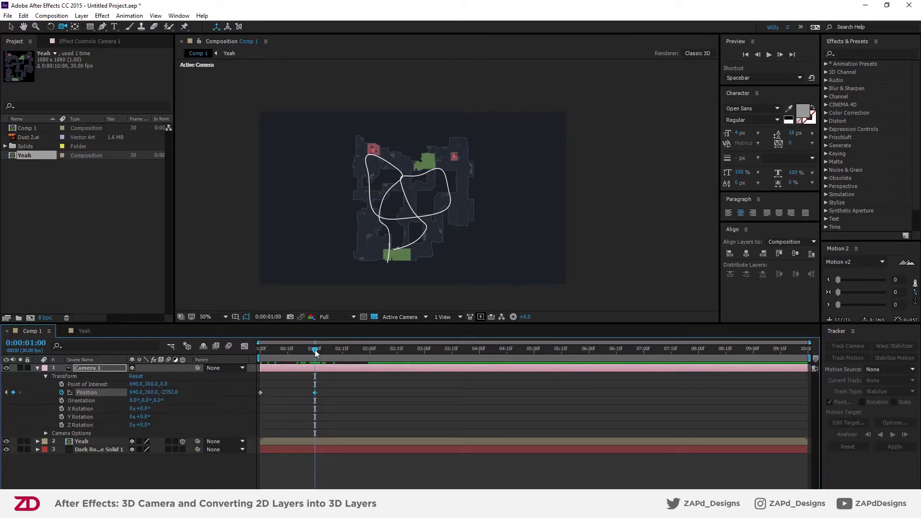
Try rotating Camera 1 around Z to 45° at 0:00:02:00, and undo the rotation
left_click_drag(315, 352, 369, 353)
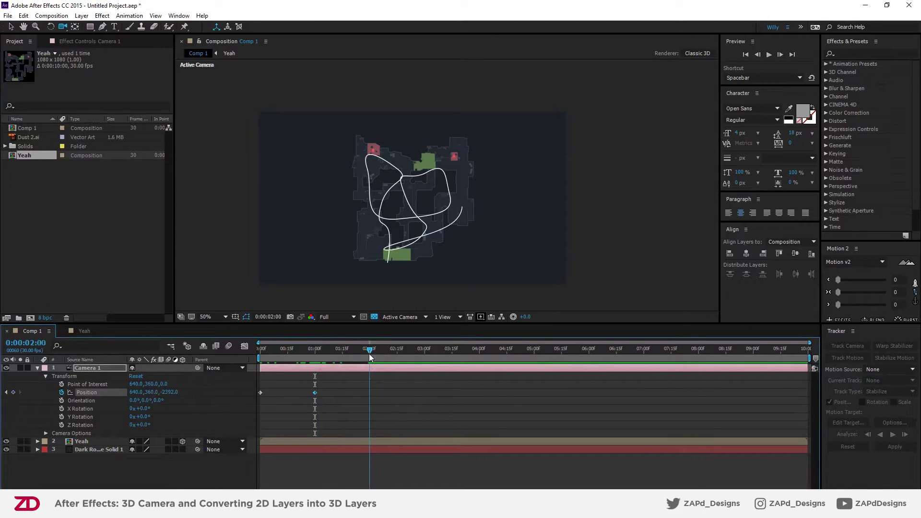
left_click_drag(144, 425, 166, 425)
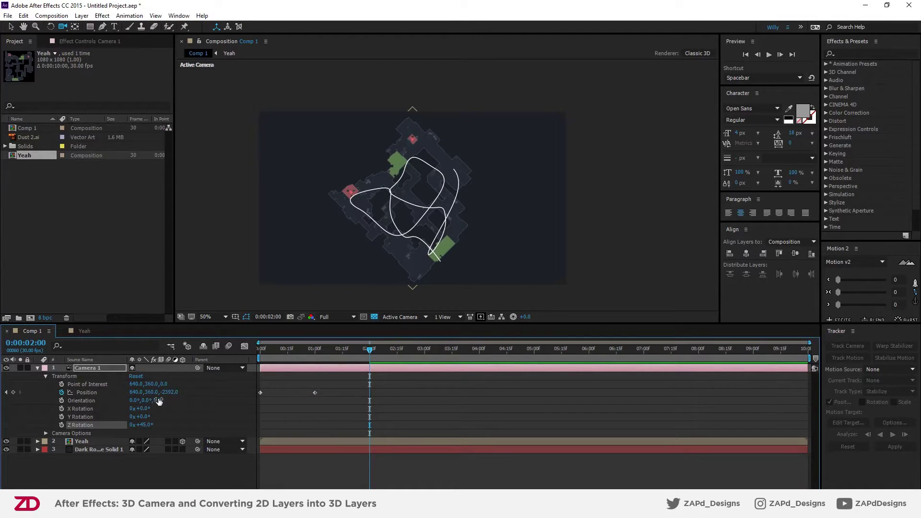
mouse_move(140, 424)
left_mouse_down()
mouse_move(109, 426)
mouse_move(138, 426)
mouse_move(111, 426)
mouse_move(123, 426)
left_mouse_up()
key("ctrl+z")
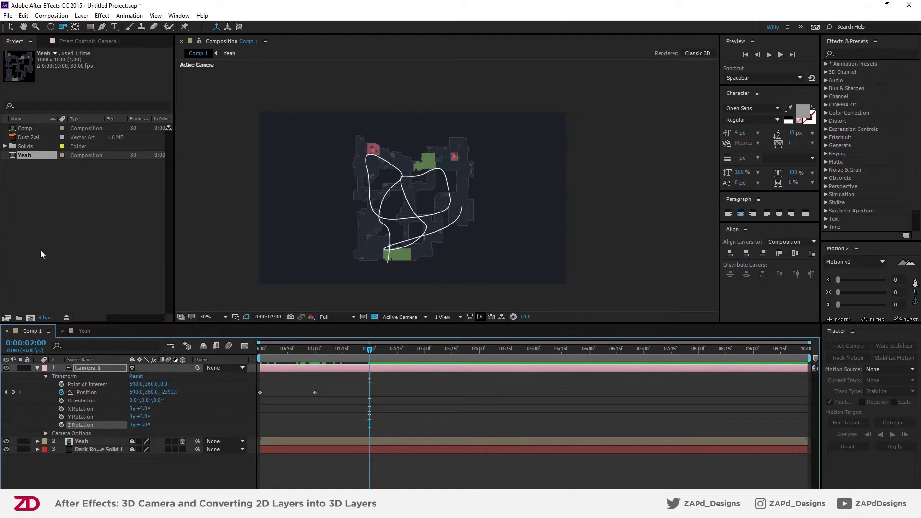
View the scene closer from Custom View 1 with the Selection tool active, and select the Yeah map layer
left_click(11, 26)
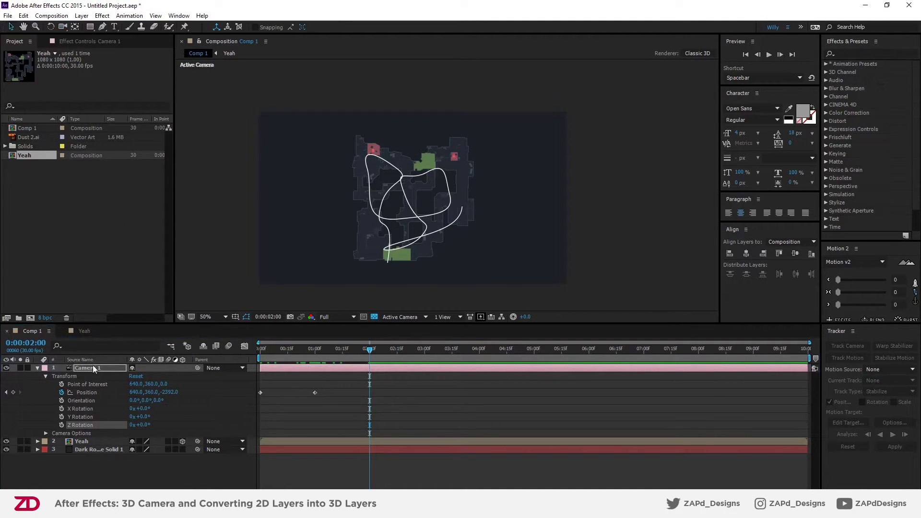
left_click(399, 317)
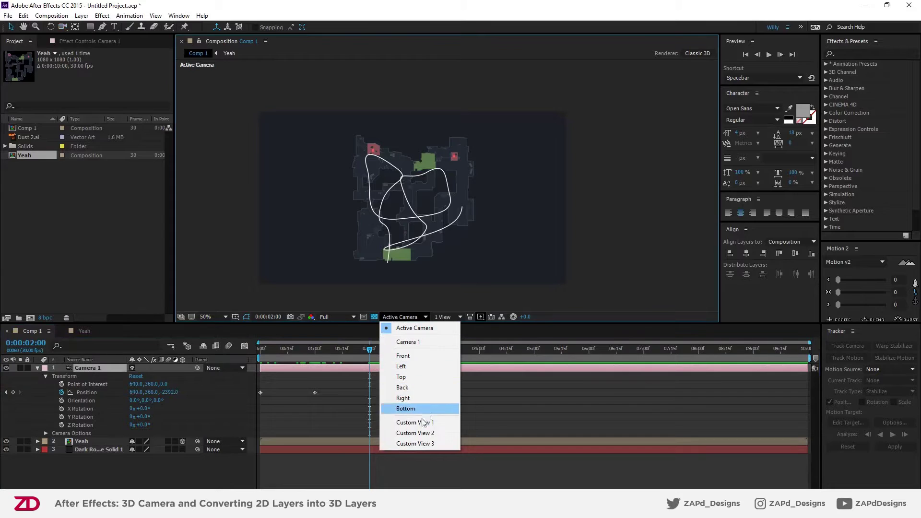
left_click(419, 425)
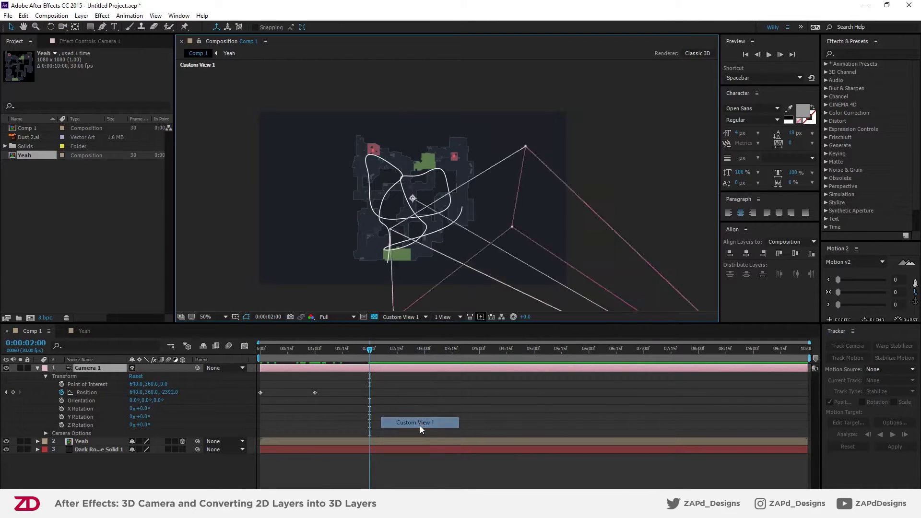
scroll(401, 192, "up", 2)
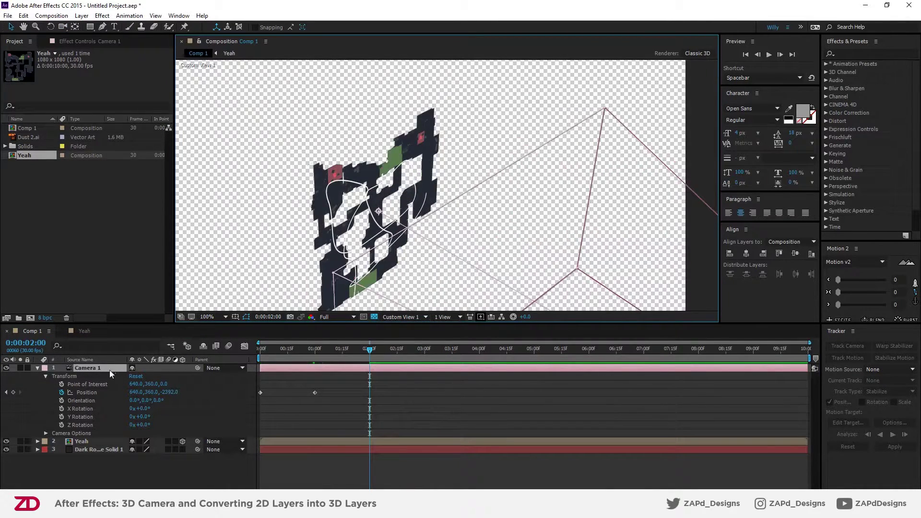
left_click(93, 440)
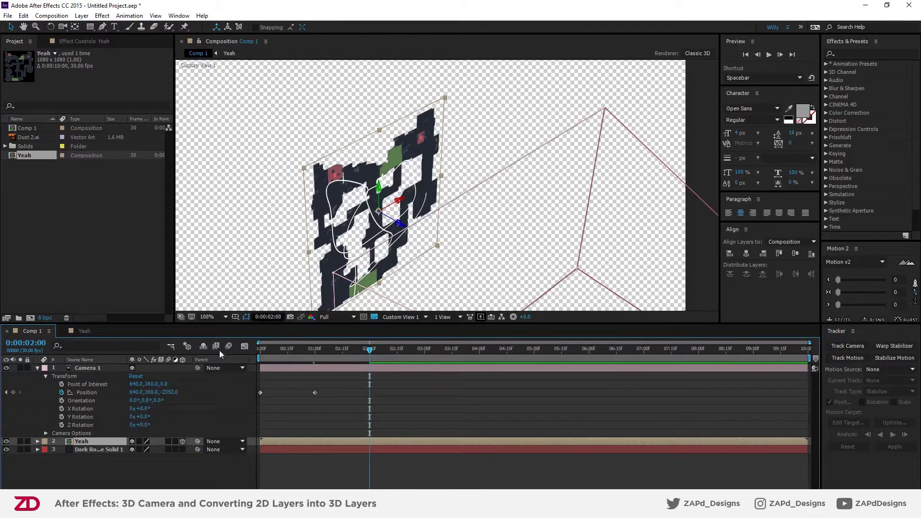
Try Z Rotation values of 15° and 7° on Camera 1 to compare the camera's roll against the Yeah layer
mouse_move(143, 427)
left_mouse_down()
mouse_move(169, 424)
mouse_move(151, 425)
left_mouse_up()
left_click(93, 441)
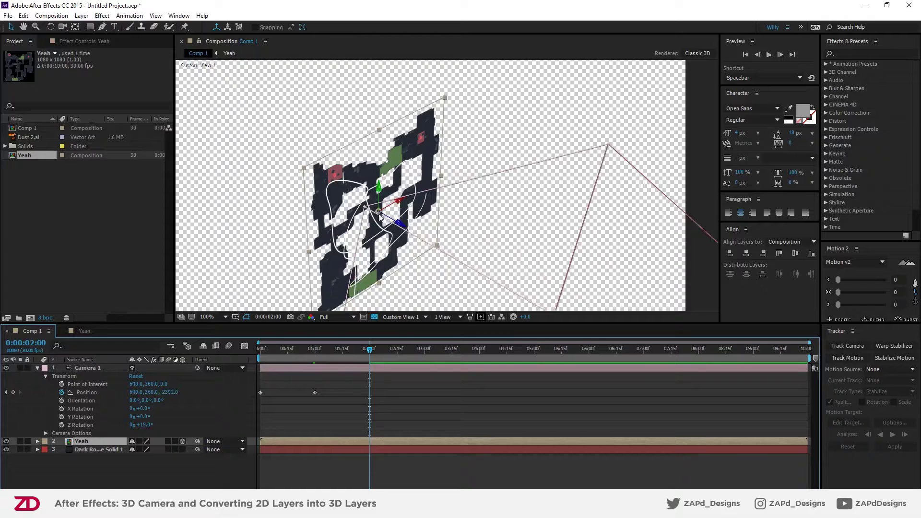
left_click(179, 427)
left_click_drag(146, 428, 142, 428)
left_click(511, 275)
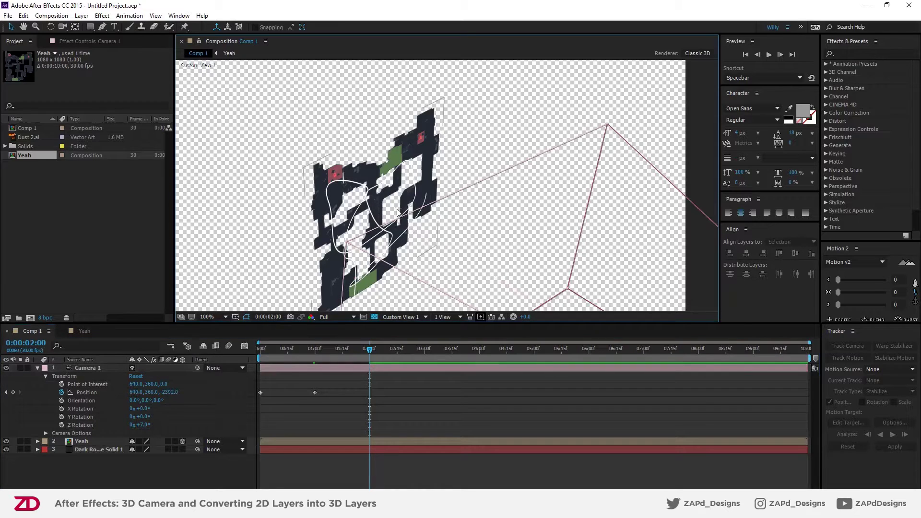
Select Camera 1 and return the viewer to the Active Camera view
left_click(99, 369)
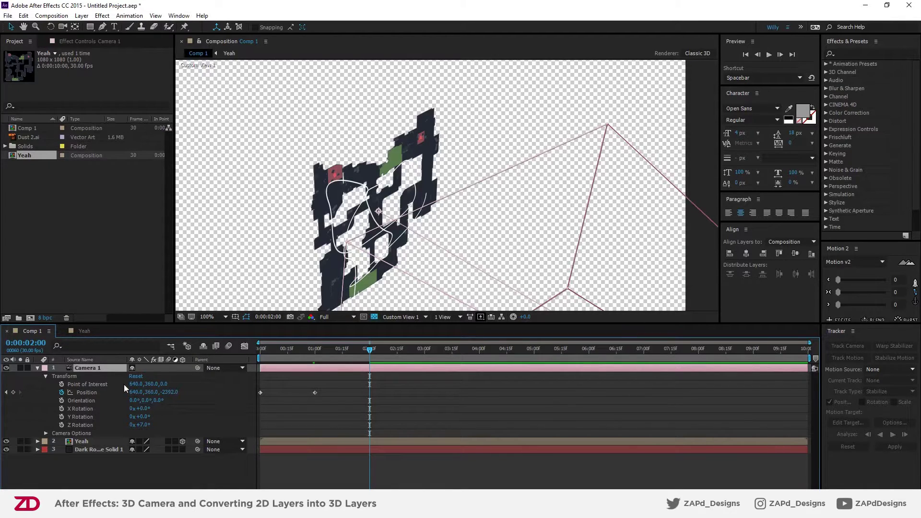
left_click(425, 317)
left_click(408, 342)
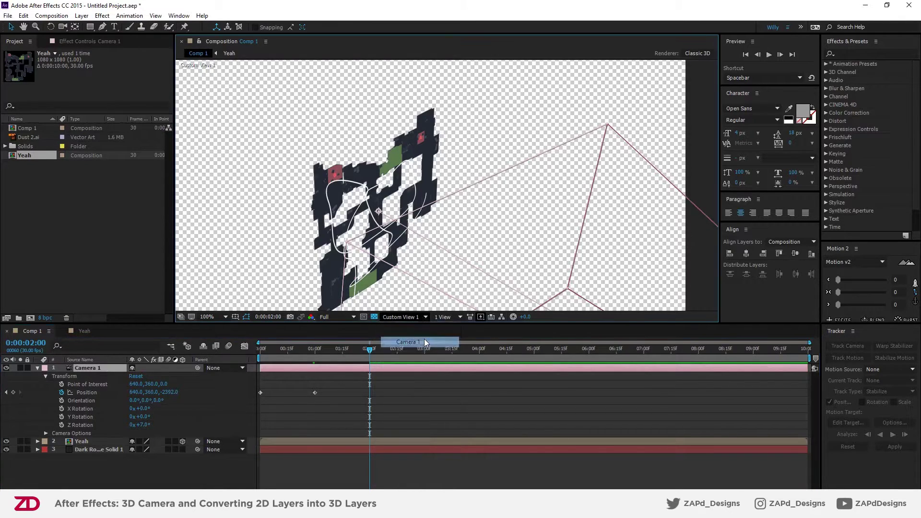
left_click(403, 318)
left_click(408, 331)
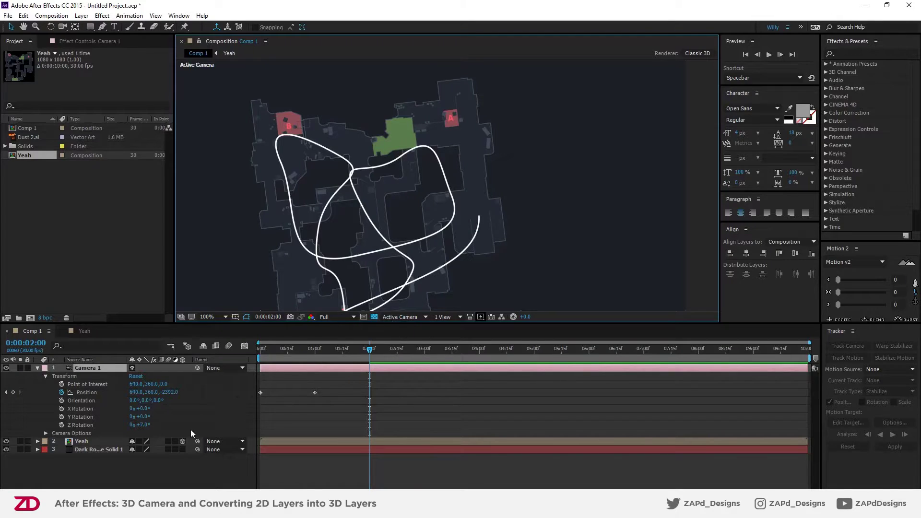
Keyframe Camera 1's Z Rotation at 0:00:01:00 with a value of 0°
left_click(314, 352)
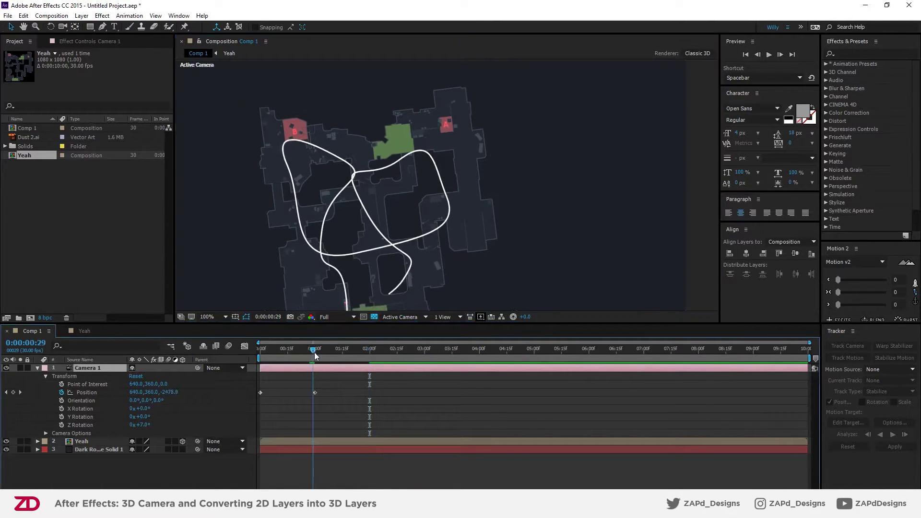
left_click(62, 425)
left_click(143, 426)
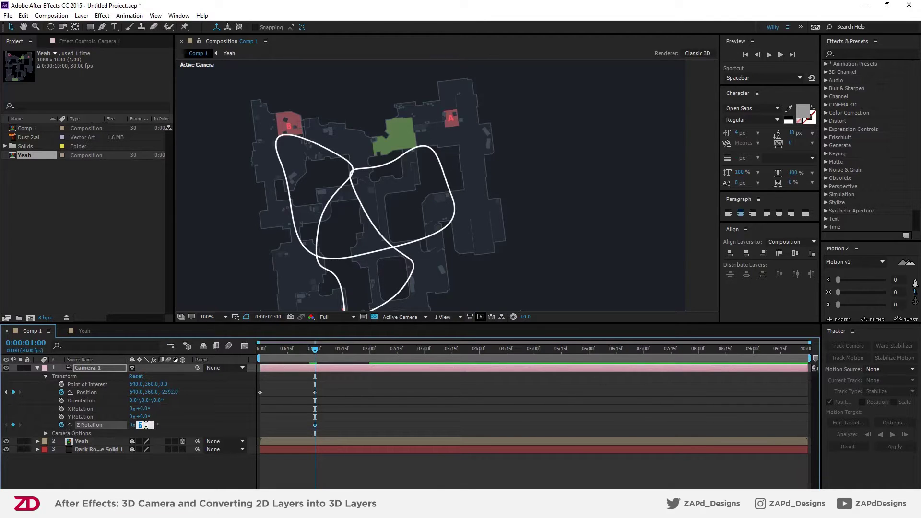
type("0")
key("Return")
Try a Z Rotation keyframe for Camera 1 at 0:00:02:00, first with 90° and again with -90°
left_click_drag(369, 352, 371, 352)
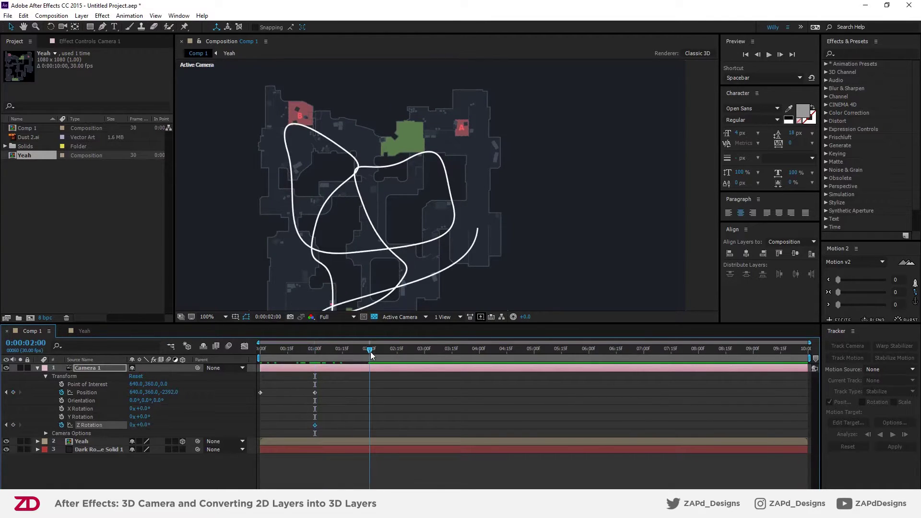
left_click(144, 425)
type("90")
key("Return")
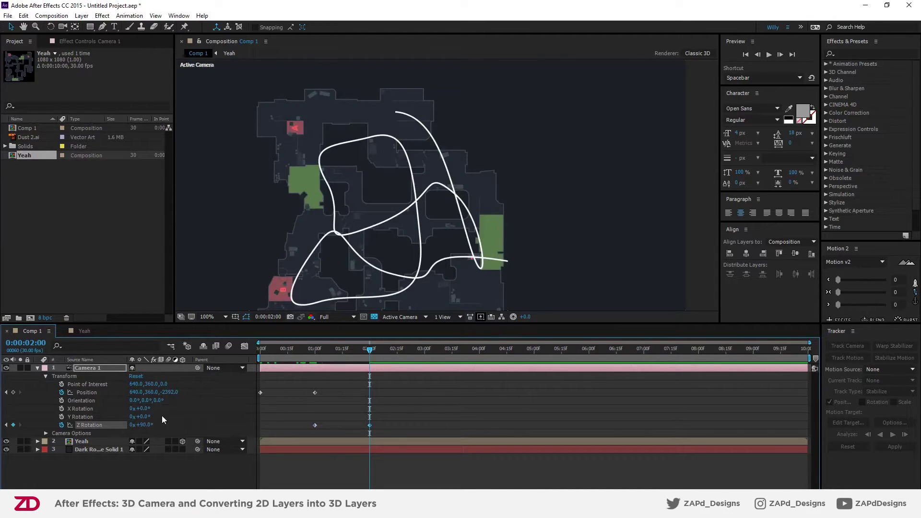
left_click(142, 425)
type("-90")
key("Return")
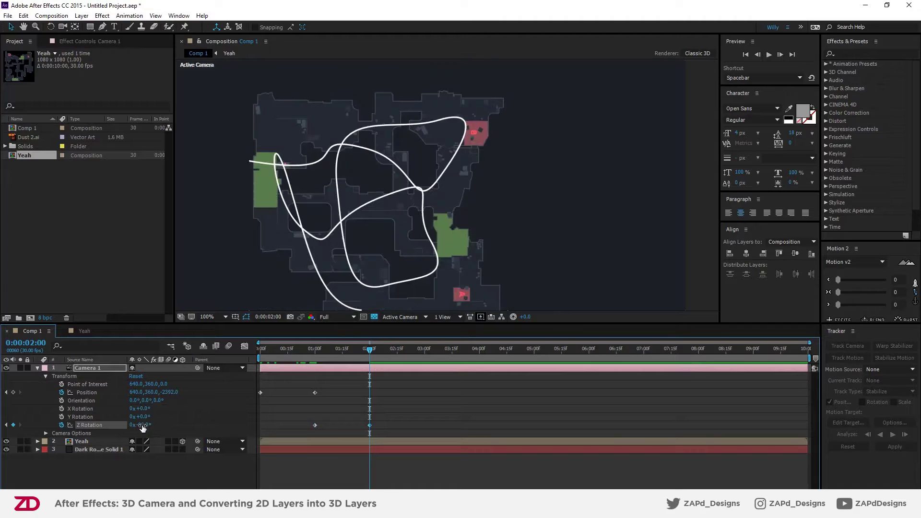
Set Camera 1's Z Rotation at 0:00:02:00 to -45° with the whole frame in view
key("comma")
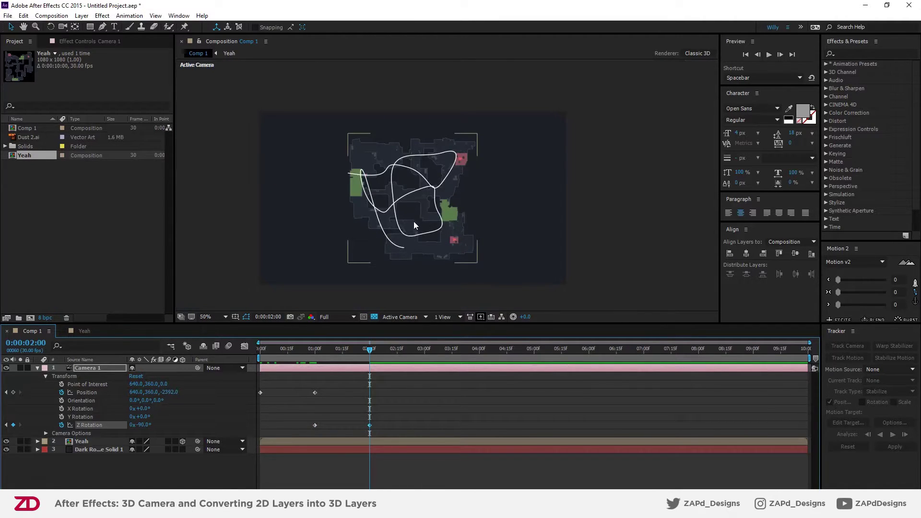
mouse_move(373, 353)
left_mouse_down()
mouse_move(281, 358)
mouse_move(382, 364)
mouse_move(371, 364)
left_mouse_up()
left_click(141, 424)
type("-45")
key("Return")
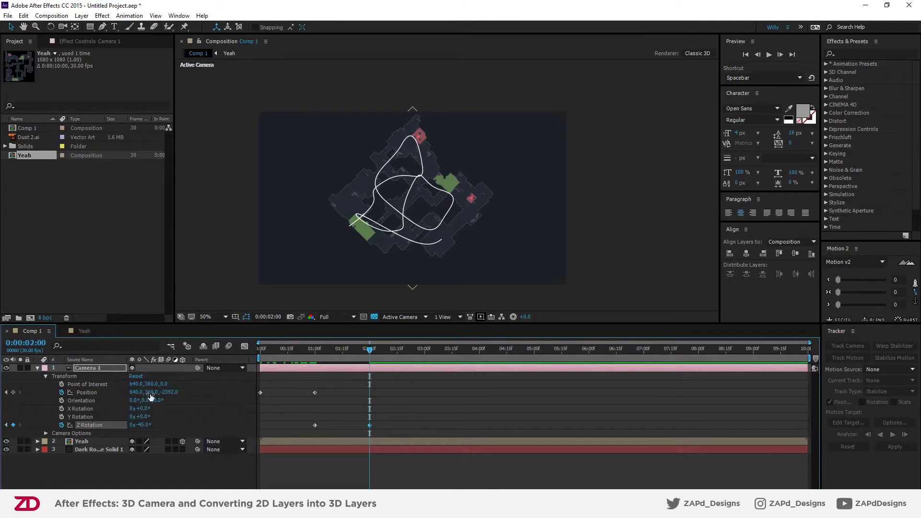
Move both Z Rotation keyframes one second earlier, to 0:00:00:00 and 0:00:01:00, and scrub through the combined move
left_click(315, 355)
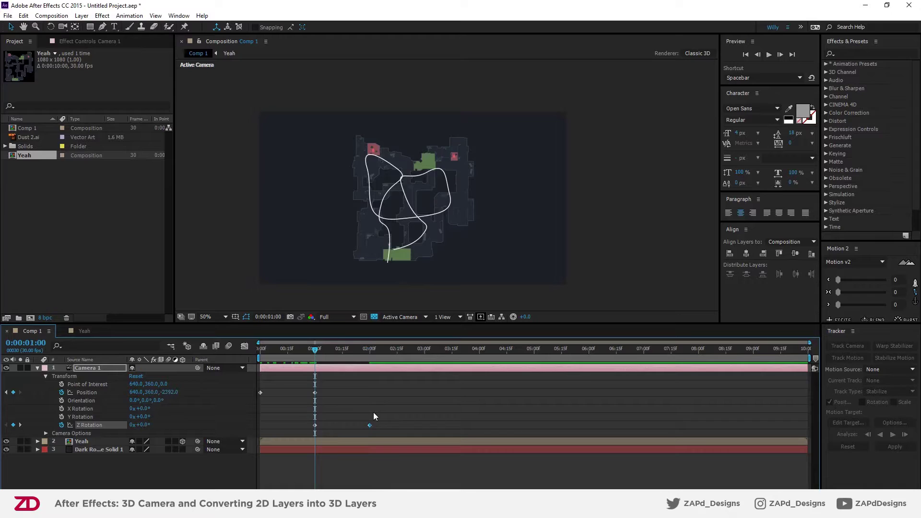
left_click_drag(370, 425, 258, 425)
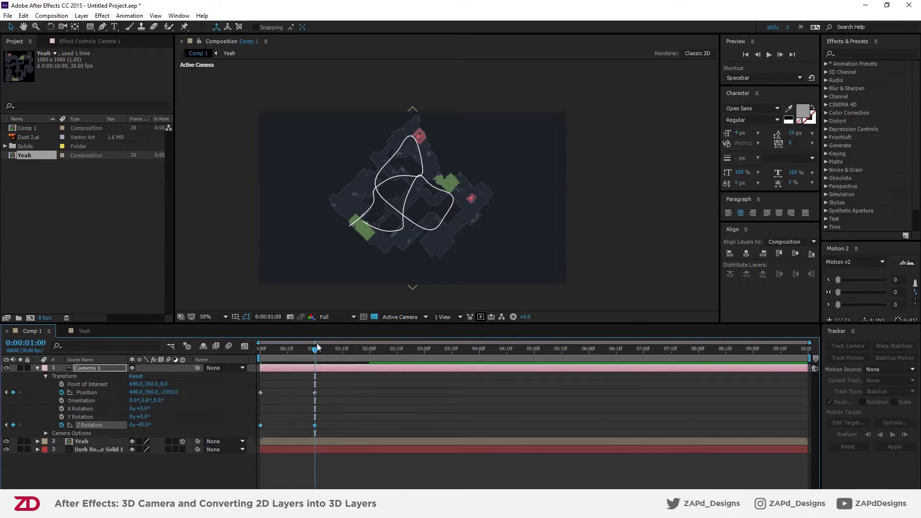
left_click_drag(282, 356, 315, 367)
Try shifting Camera 1's Y position to 655 and its point of interest's X value to 712, and undo both
left_click(433, 196)
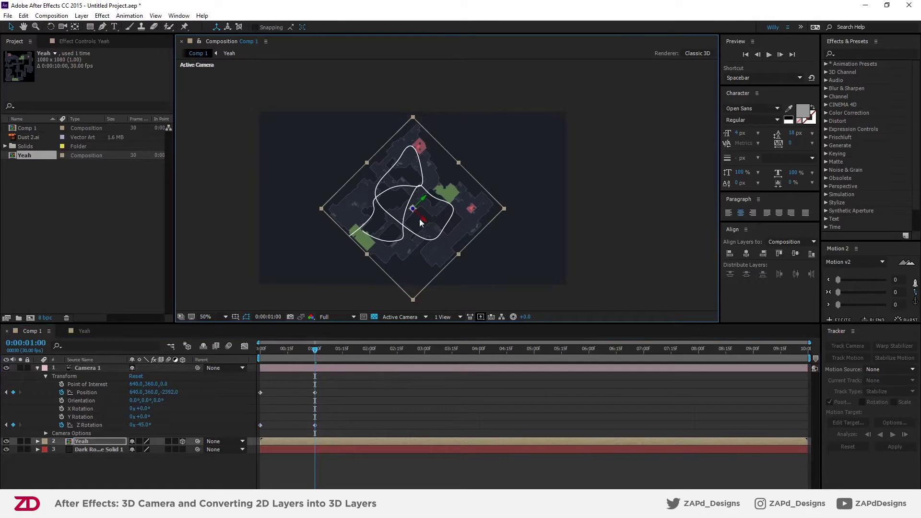
left_click(99, 367)
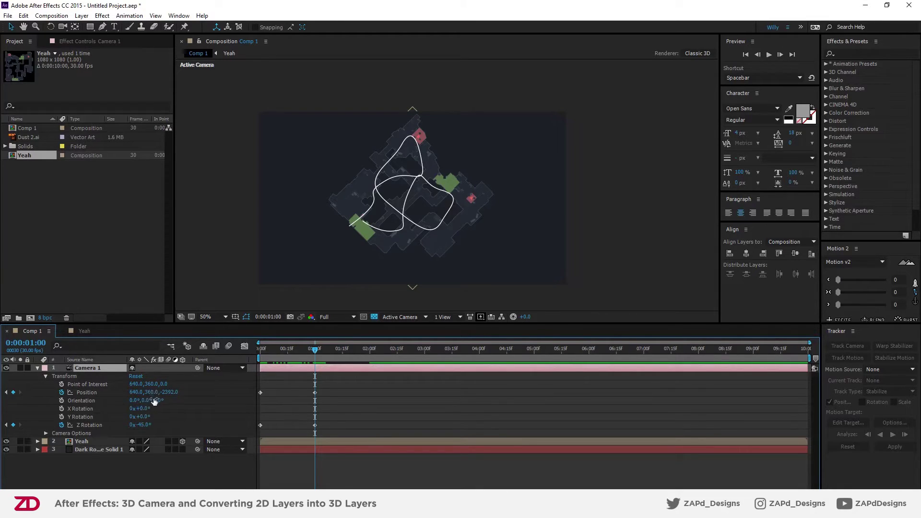
left_click_drag(167, 392, 412, 373)
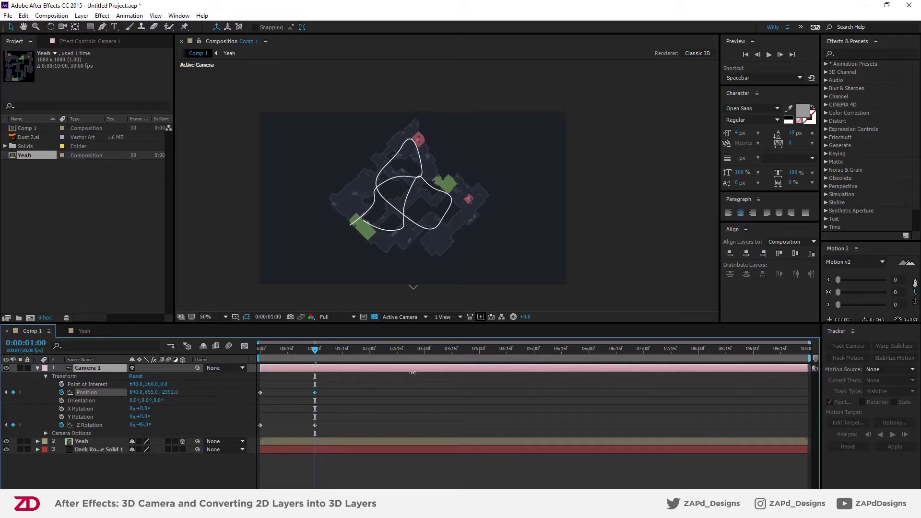
key("ctrl+z")
left_click_drag(149, 386, 170, 385)
key("ctrl+z")
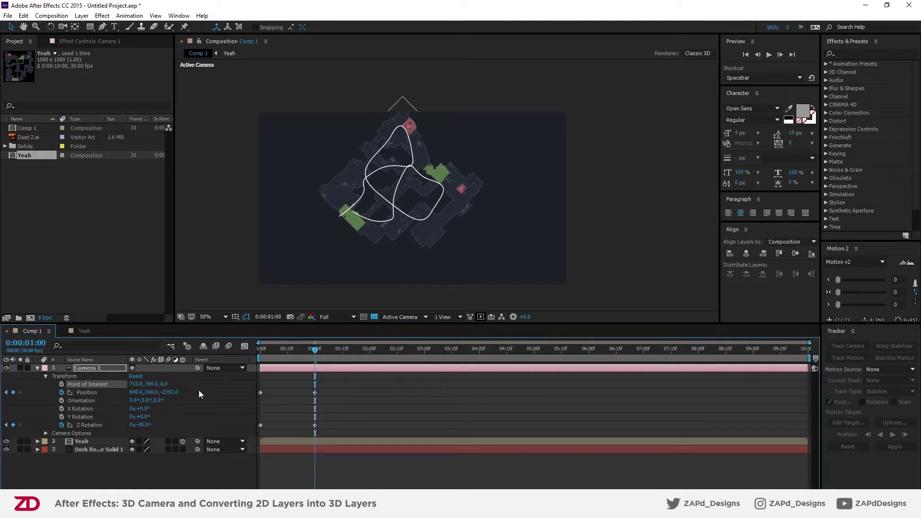
key("ctrl+z")
Keyframe Camera 1's Point of Interest at 0:00:01:00 and at the start of the timeline
left_click(63, 384)
left_click_drag(281, 352, 260, 352)
left_click(13, 383)
Set Camera 1's Point of Interest at 0:00:01:00 to 597, 325, 0, and scrub back to 0:00:00:15
left_click(315, 352)
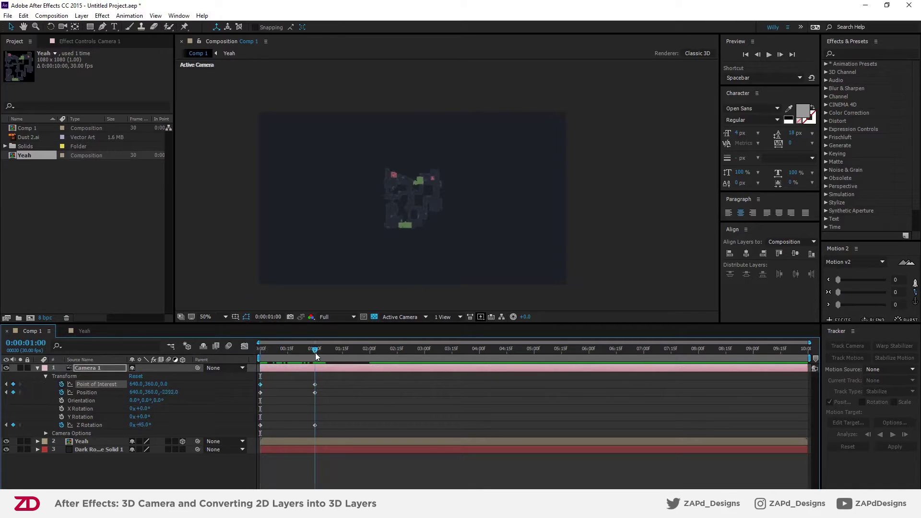
mouse_move(141, 388)
left_mouse_down()
mouse_move(151, 387)
mouse_move(116, 385)
mouse_move(169, 385)
mouse_move(131, 385)
left_mouse_up()
key("ctrl+z")
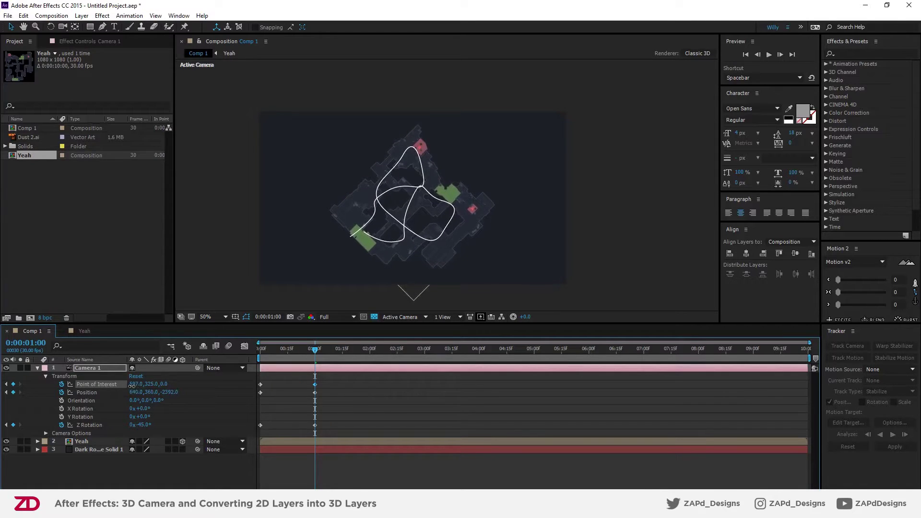
left_click(436, 411)
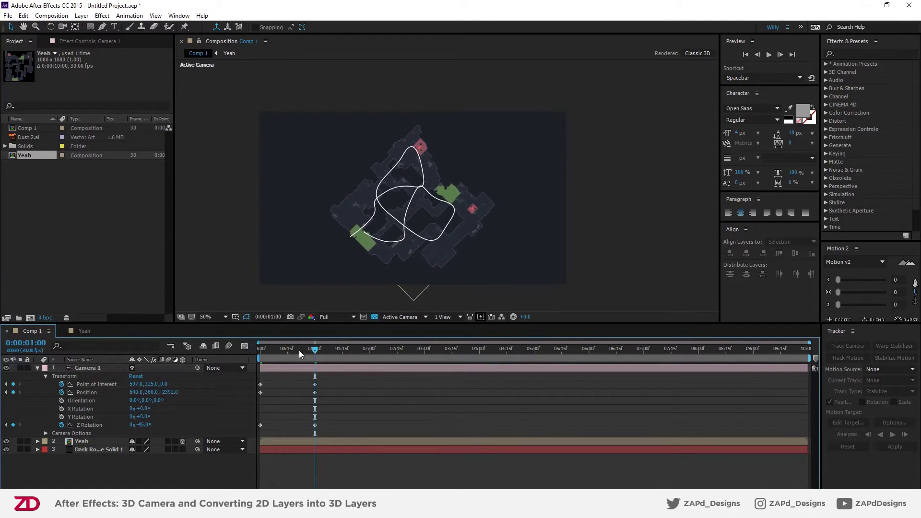
left_click_drag(315, 353, 288, 354)
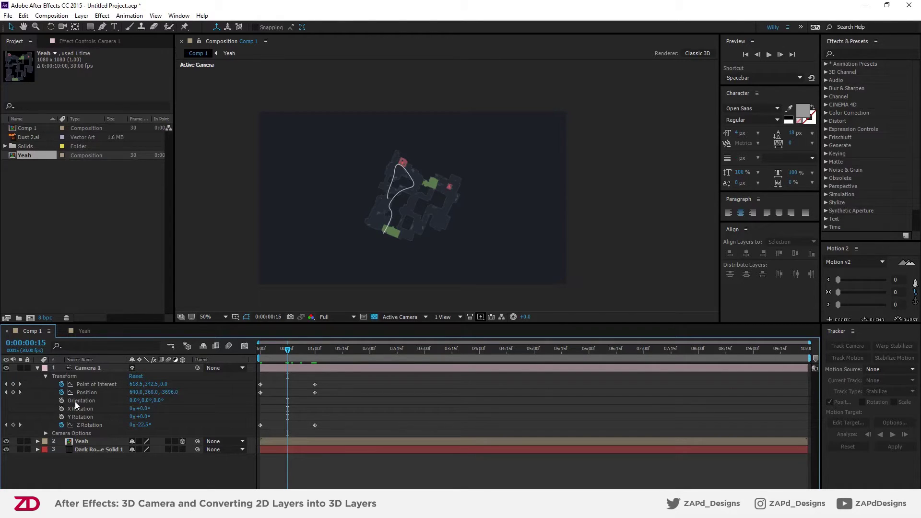
Try rotating Camera 1 around the X axis at 0:00:00:15, and undo the trial changes
left_click_drag(138, 409, 164, 392)
key("ctrl+z")
key("ctrl+z")
key("ctrl+z")
left_click(350, 403)
Try tilting Camera 1 to an X Rotation of 46° at 0:00:01:15, and undo it
left_click_drag(288, 350, 343, 351)
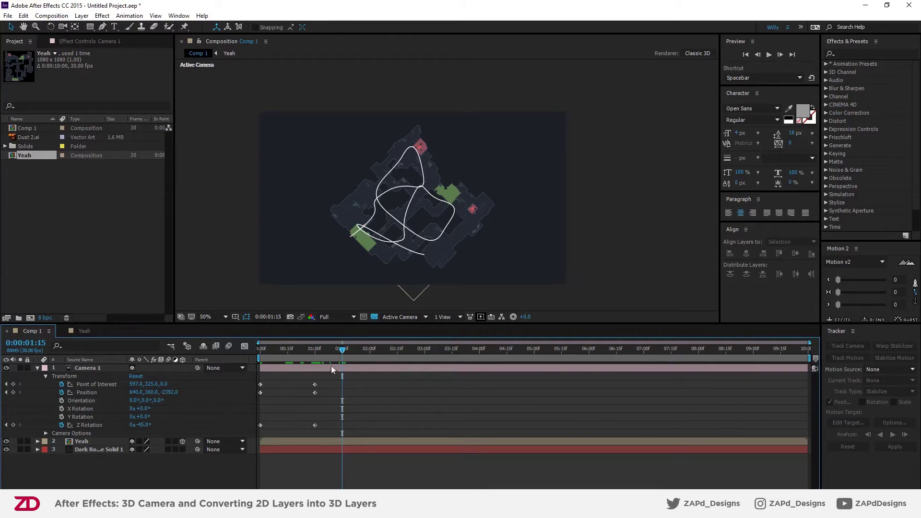
mouse_move(343, 351)
left_mouse_down()
mouse_move(370, 352)
mouse_move(343, 352)
left_mouse_up()
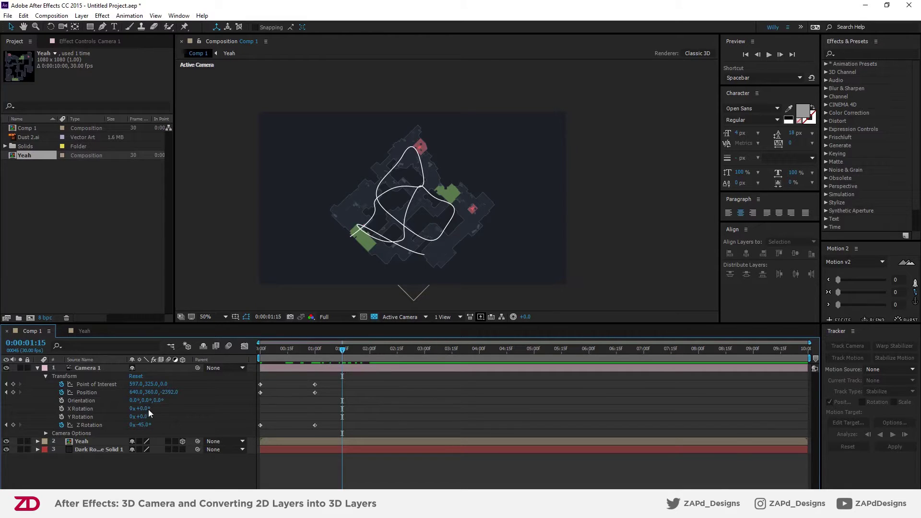
left_click_drag(143, 410, 165, 409)
key("ctrl+z")
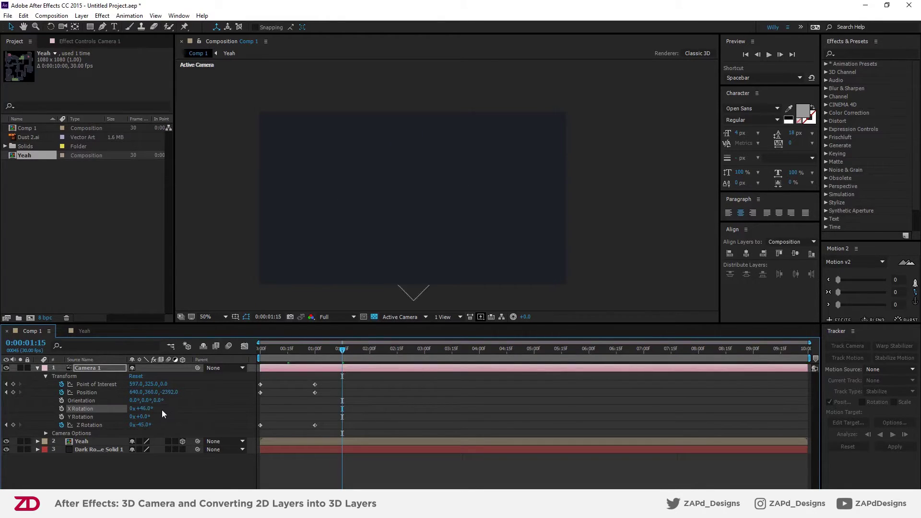
At 0:00:01:15, set Camera 1's X Rotation to 23°, Y Rotation to -28° and Orientation to 348°, 17°, 16°
key("comma")
key("comma")
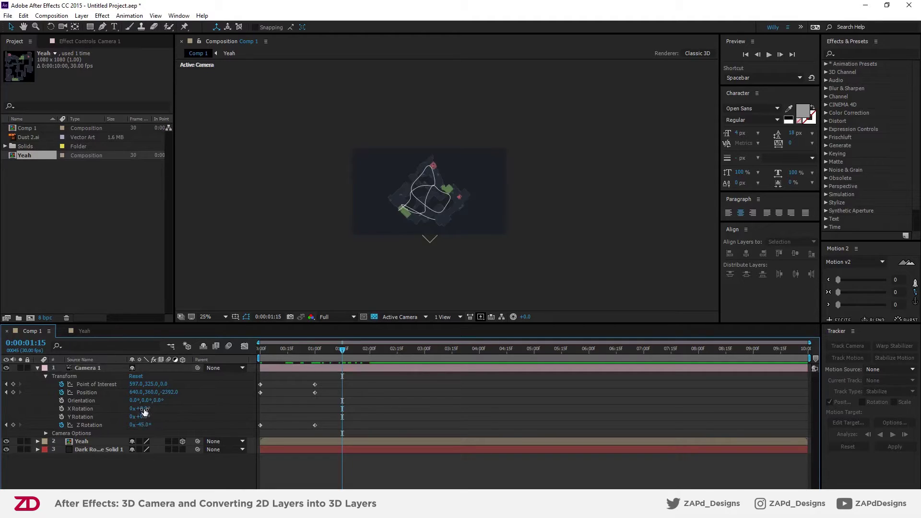
left_click_drag(140, 425, 151, 408)
key("ctrl+z")
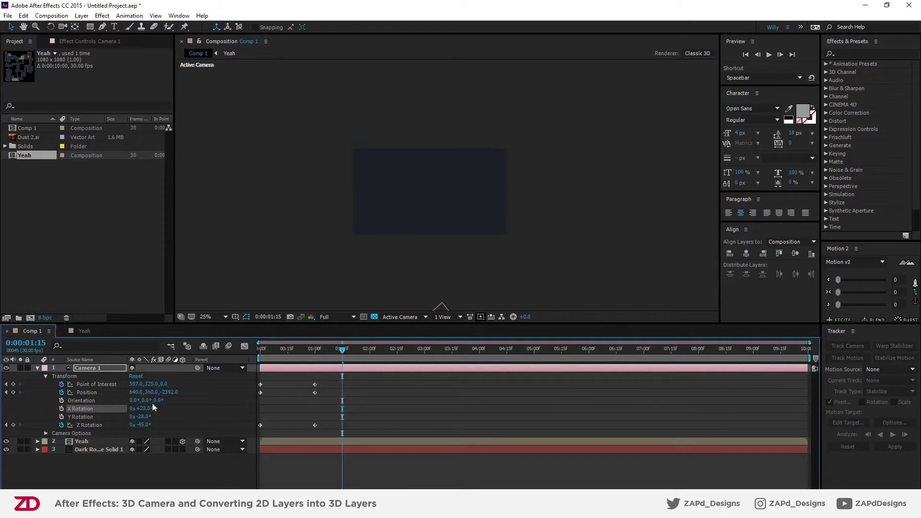
mouse_move(149, 400)
left_mouse_down()
mouse_move(166, 401)
mouse_move(128, 402)
mouse_move(181, 402)
mouse_move(139, 407)
left_mouse_up()
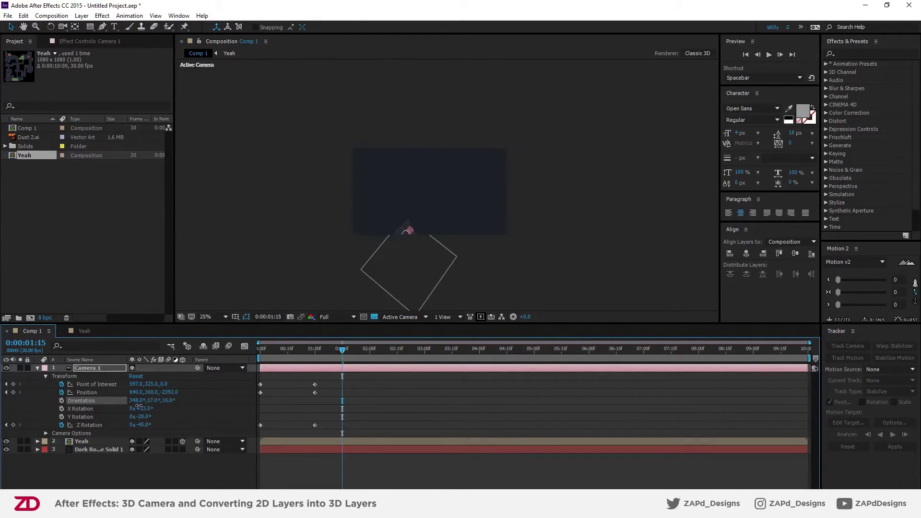
Examine Camera 1, its field of view and its motion path in Custom View 2
left_click(351, 315)
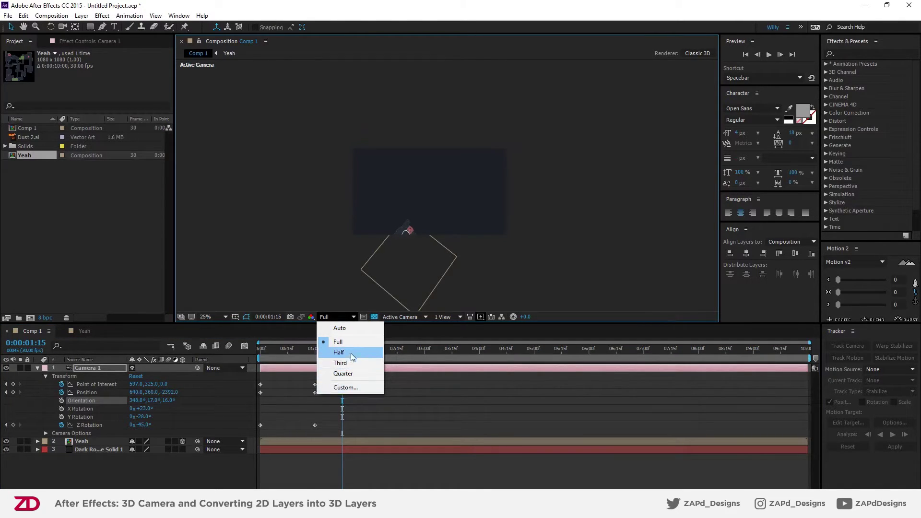
left_click(401, 320)
left_click(402, 317)
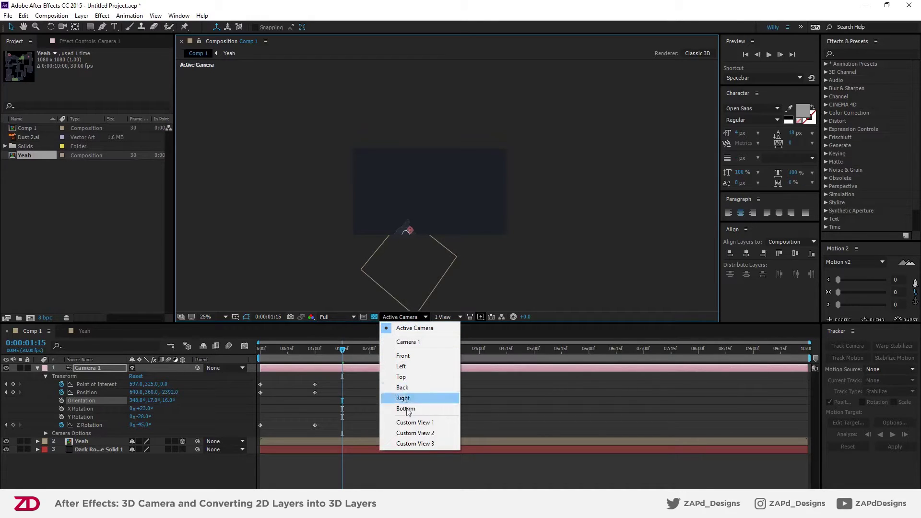
left_click(410, 433)
key("comma")
key("comma")
key("comma")
key("comma")
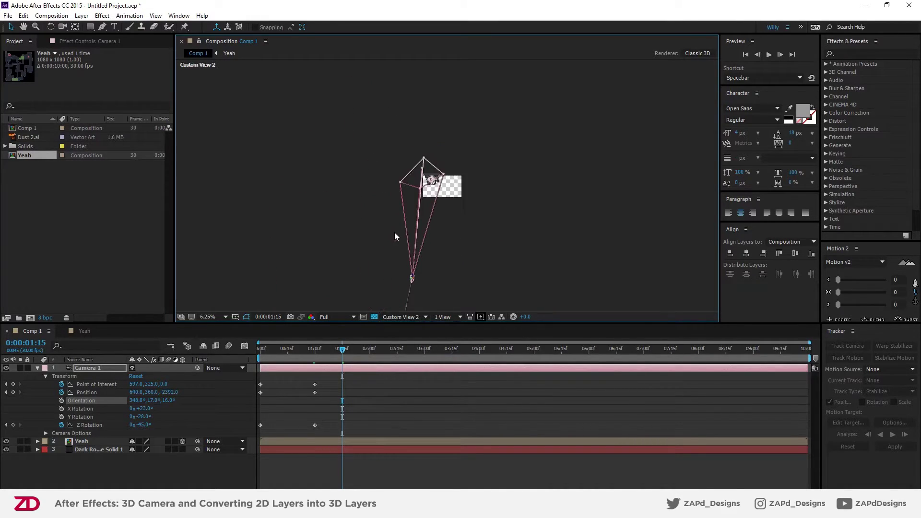
left_click_drag(440, 262, 415, 233)
left_click(65, 28)
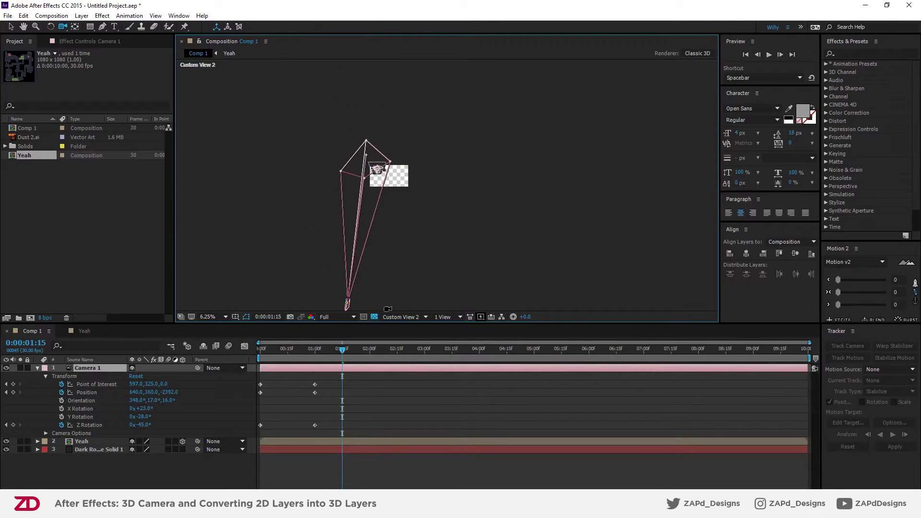
In Custom View 3, move Camera 1 to about 538.8, 235.2, -2441.7 at 0:00:01:15, and check the framing through Active Camera
left_click(401, 319)
left_click(415, 443)
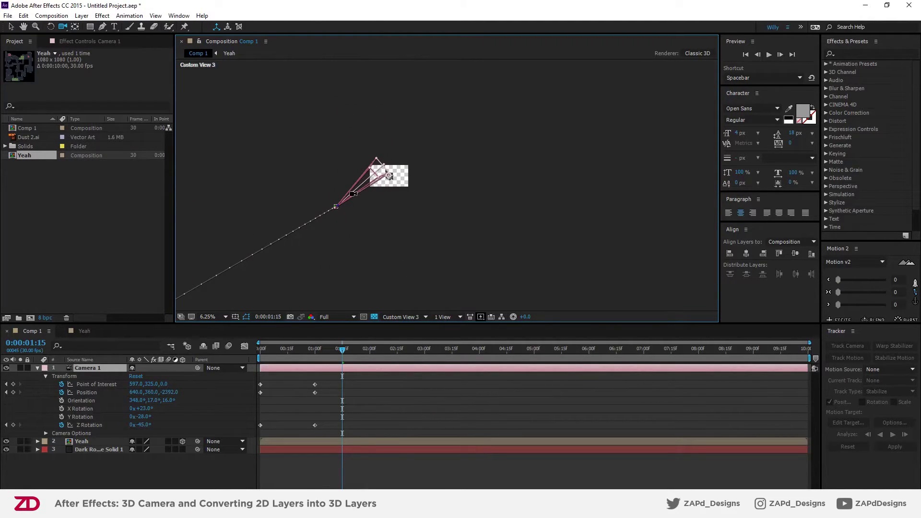
scroll(417, 197, "up", 4)
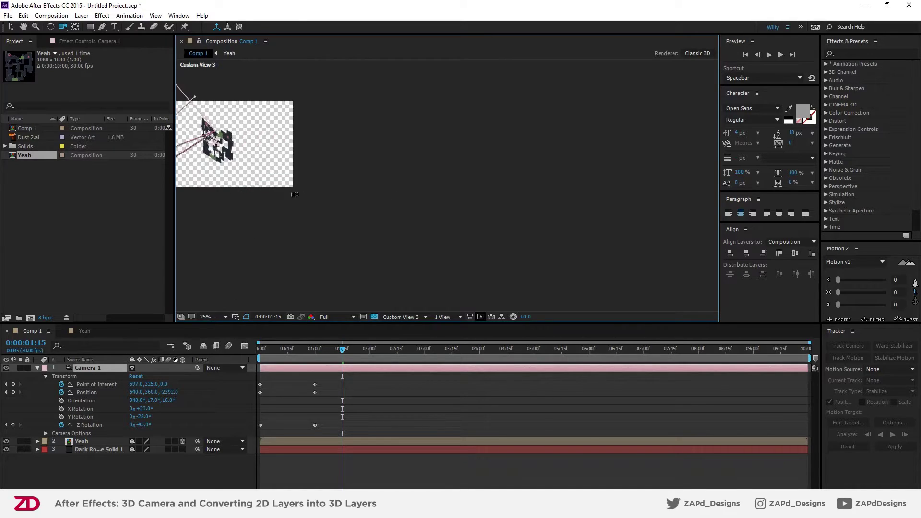
left_click(23, 27)
left_click_drag(319, 188, 536, 212)
key("v")
left_click_drag(227, 290, 199, 257)
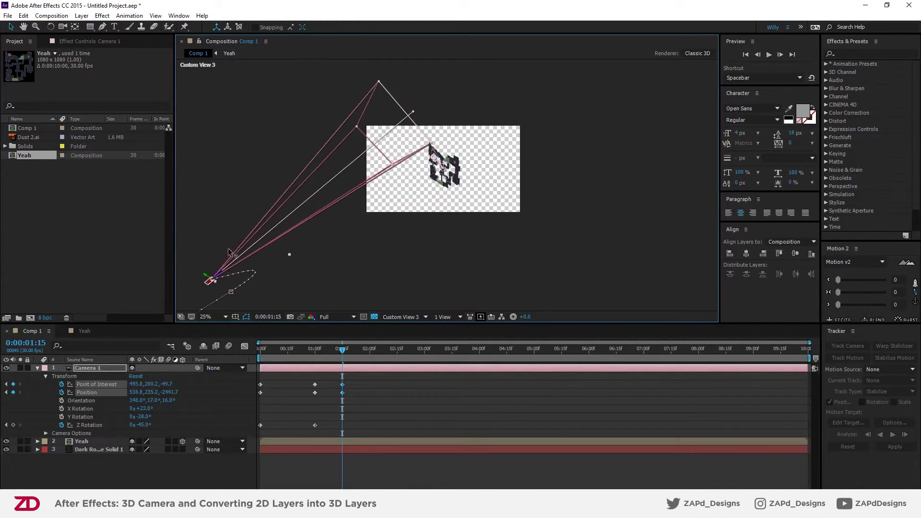
left_click(84, 331)
left_click(28, 335)
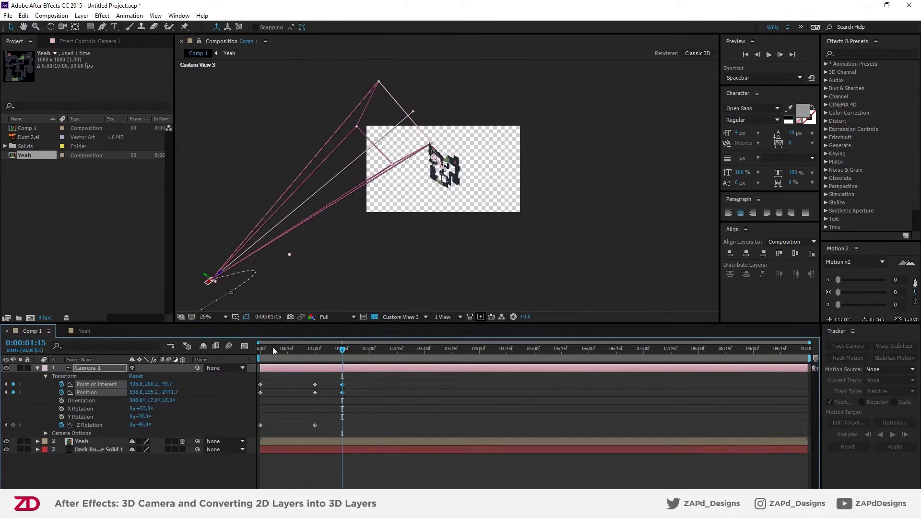
left_click(403, 316)
left_click(414, 328)
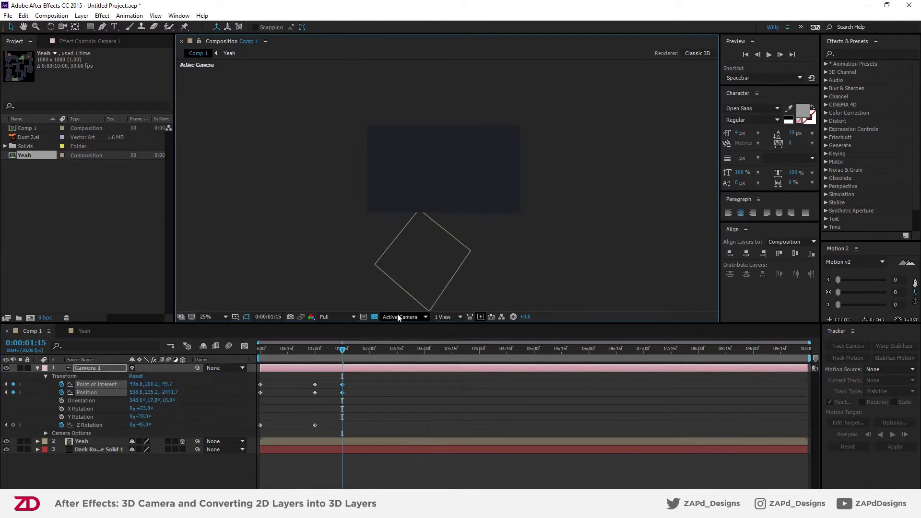
In Custom View 3, move Camera 1 to about 881.1, 657.6, -2273.5, and check the framing through Active Camera
left_click(405, 317)
left_click(415, 445)
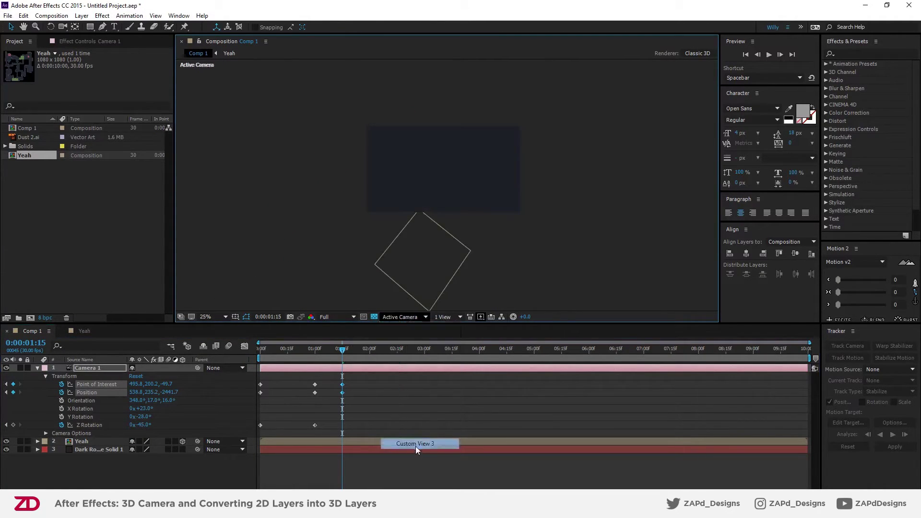
left_click_drag(210, 281, 256, 324)
left_click(422, 317)
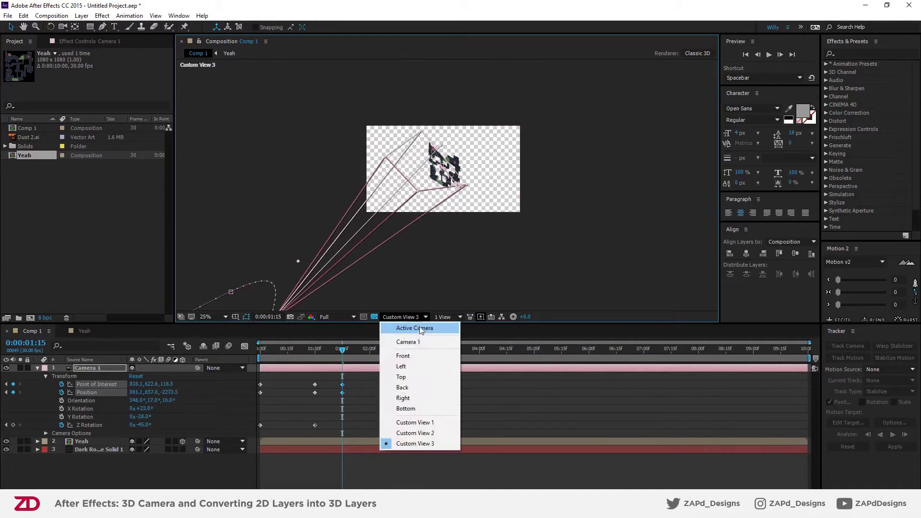
left_click(414, 330)
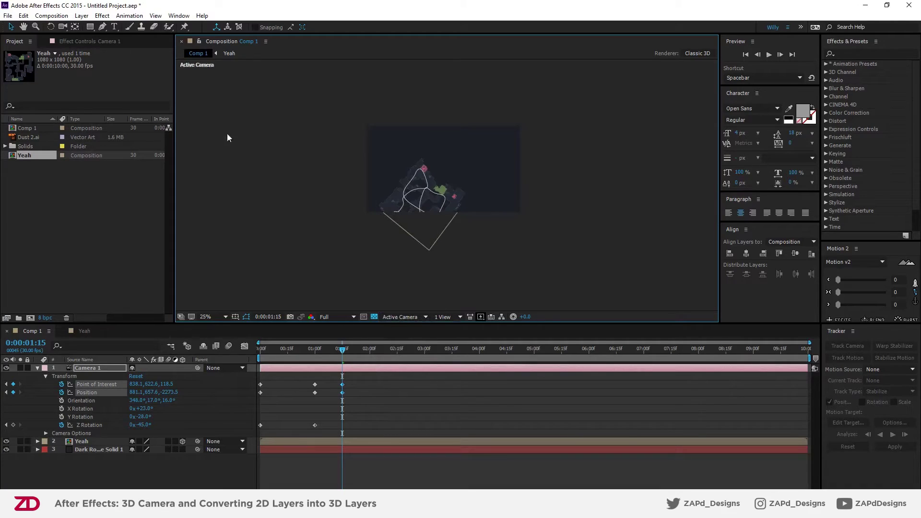
right_click(221, 42)
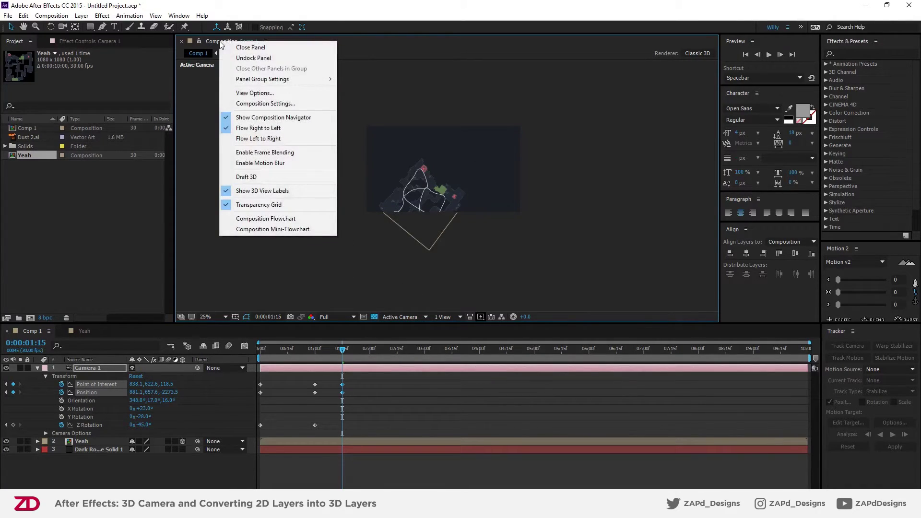
left_click(340, 16)
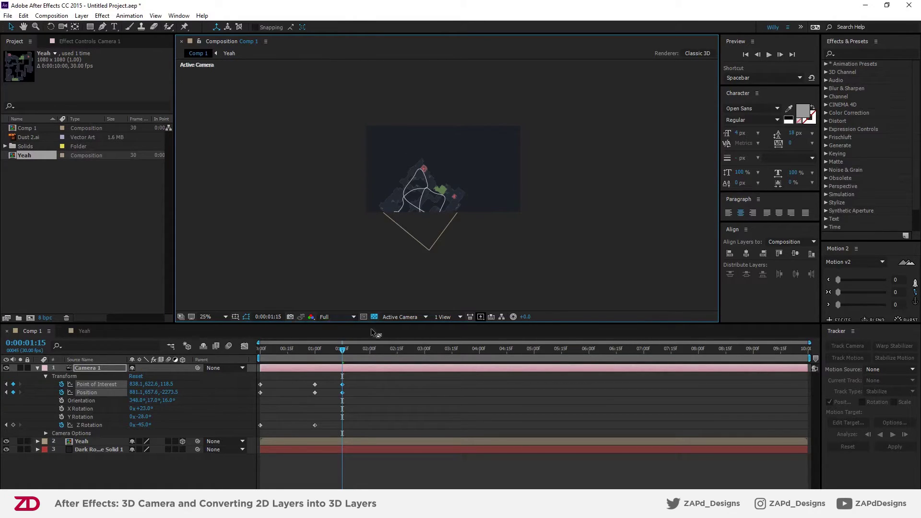
In Custom View 3, rotate Camera 1's Orientation to about 24.6°, 349.5°, 15.2° and move it to about 1372.5, 1124.8, -977.7
left_click(396, 318)
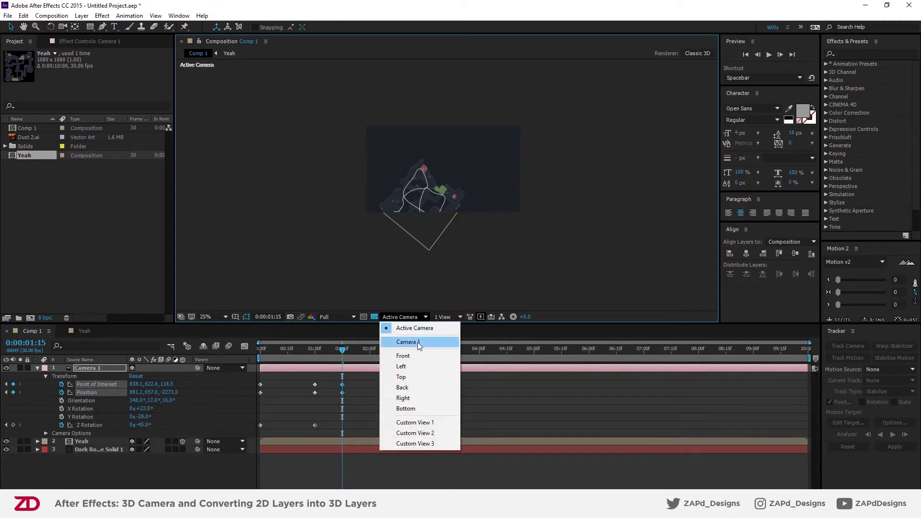
left_click(417, 443)
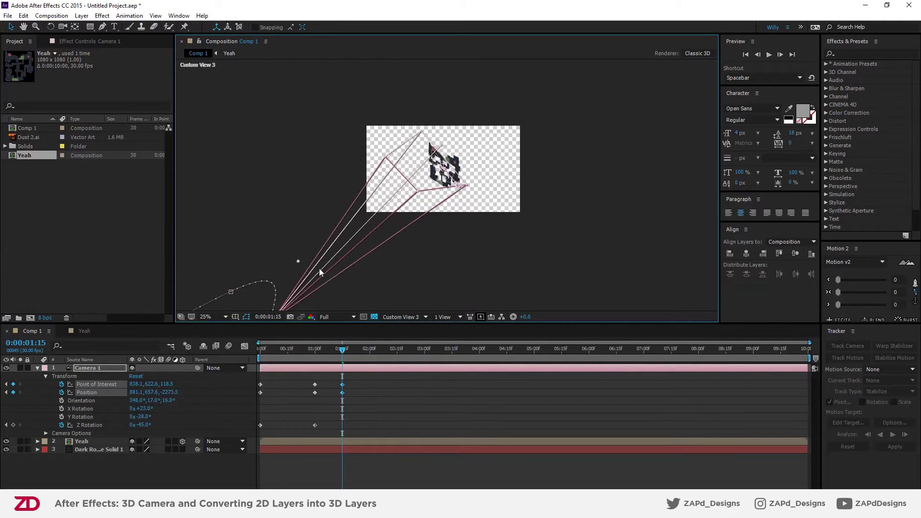
key("comma")
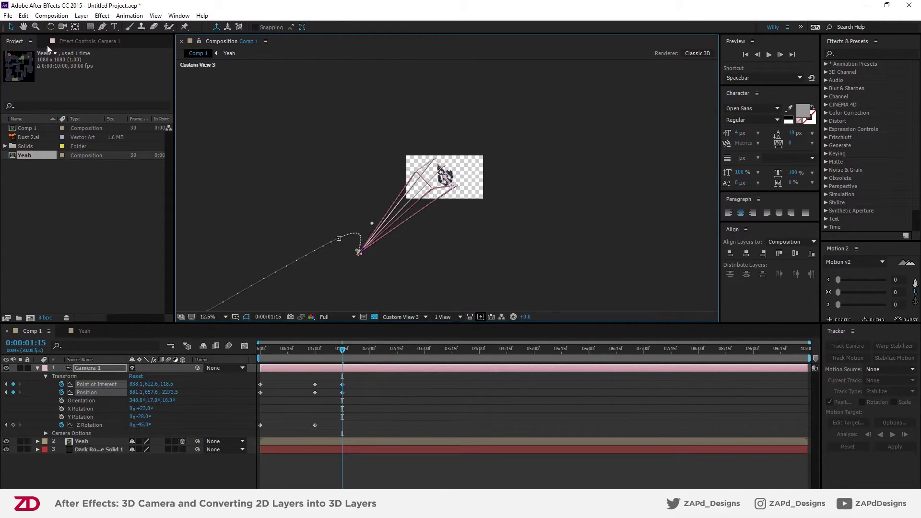
left_click(50, 26)
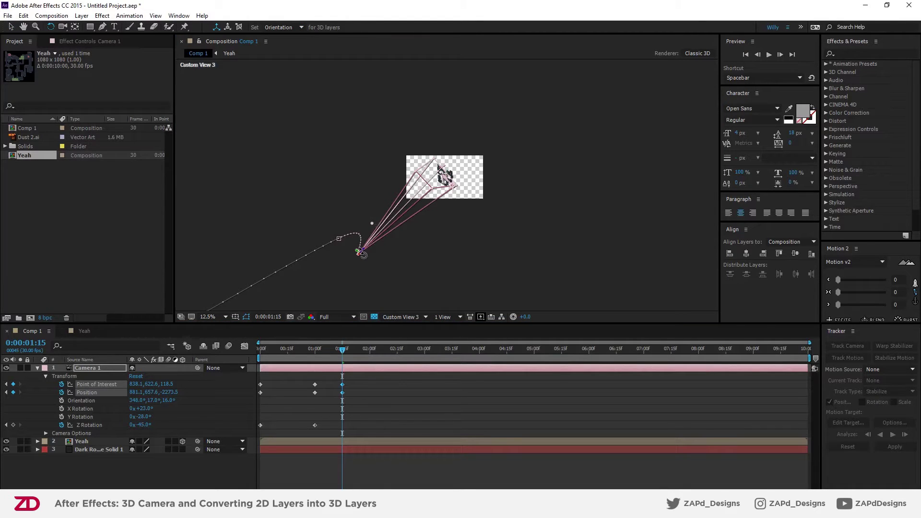
scroll(361, 248, "up", 1)
left_click_drag(331, 235, 342, 185)
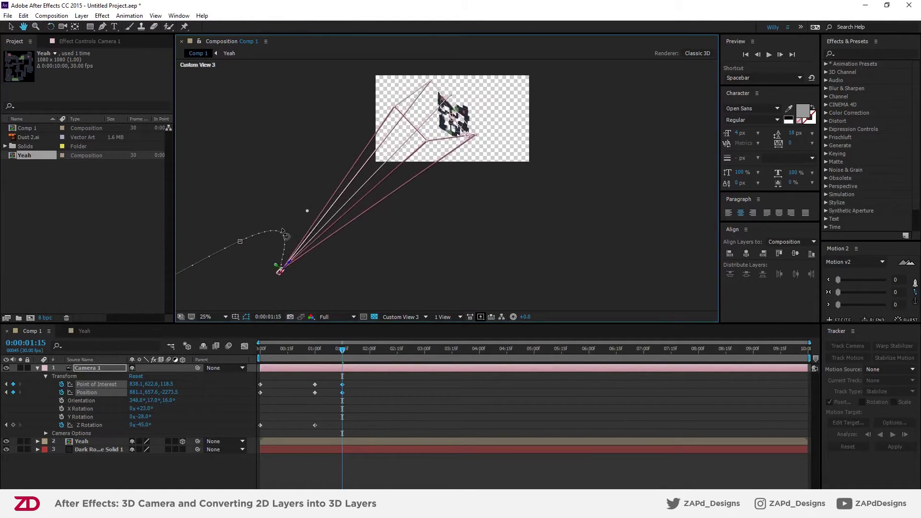
left_click(276, 265)
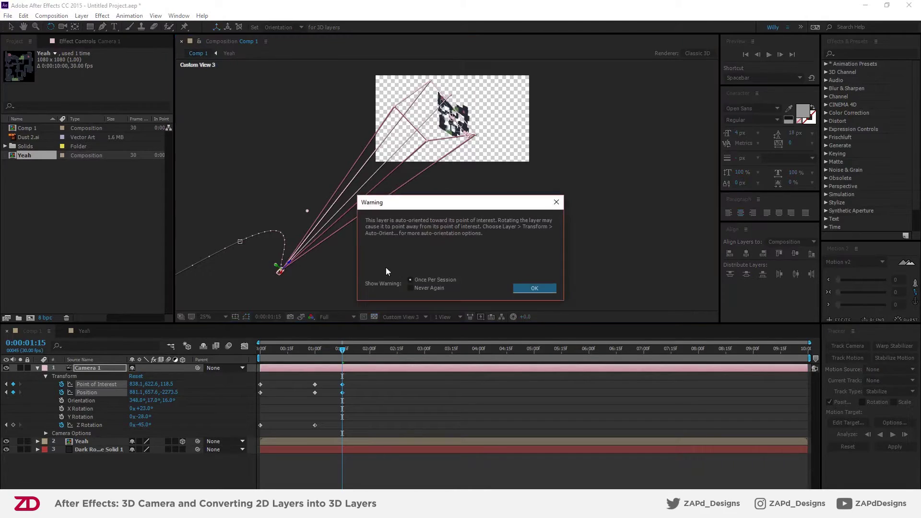
key("Return")
left_click_drag(288, 263, 453, 274)
left_click(11, 27)
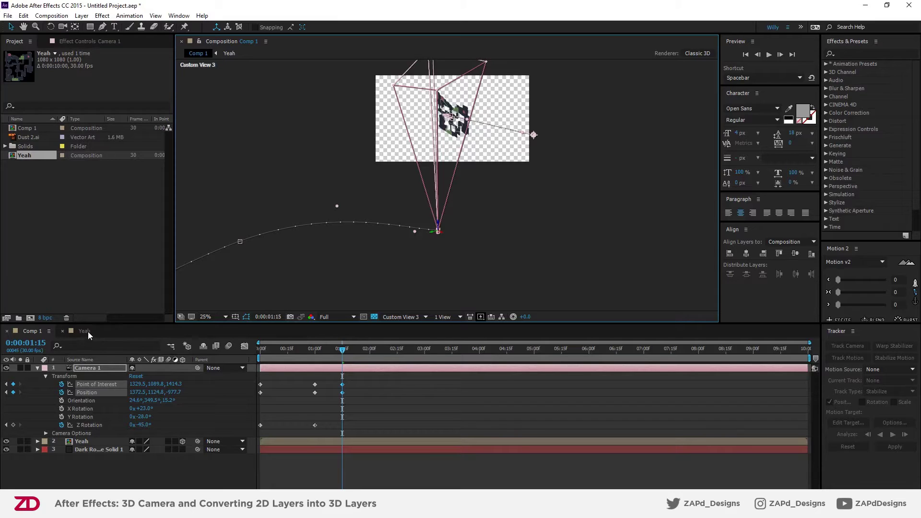
Review the framing through Active Camera at 0:00:01:00, and check Camera 1's Point of Interest keyframe there
left_click(405, 316)
left_click(400, 326)
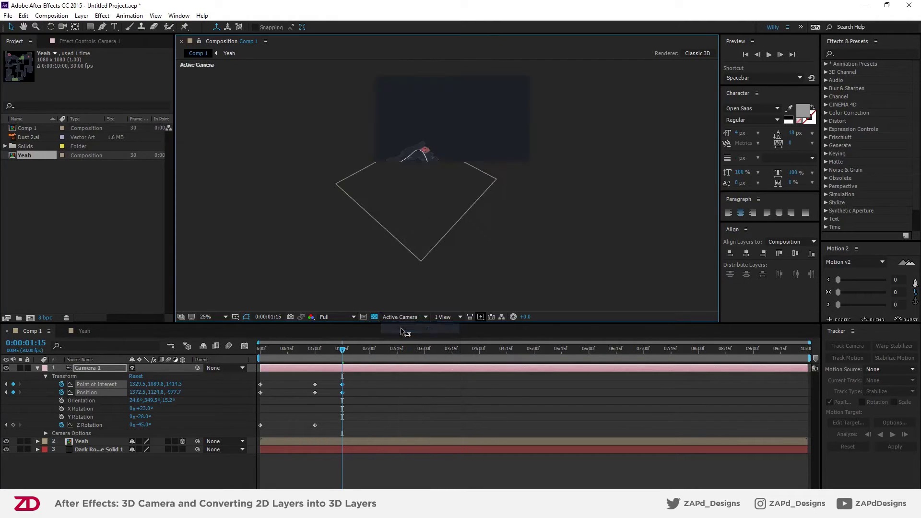
left_click_drag(342, 349, 287, 351)
left_click_drag(311, 352, 312, 352)
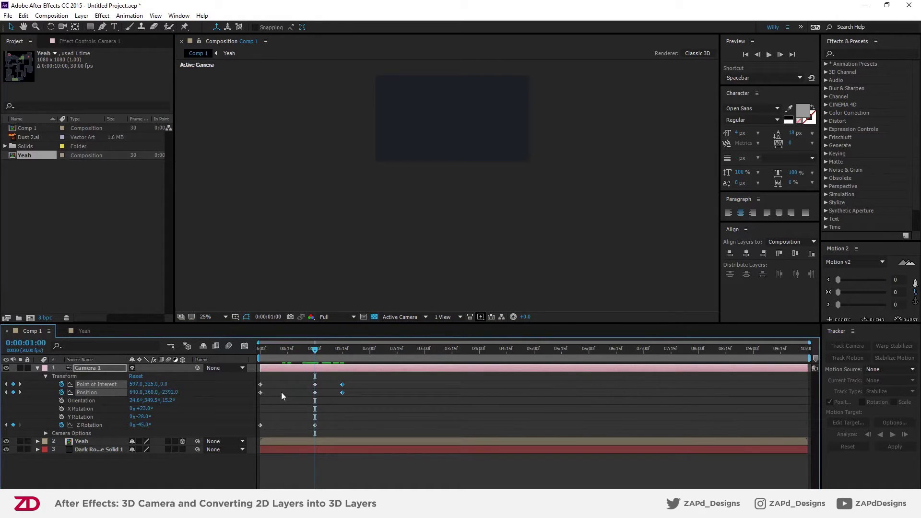
left_click_drag(151, 387, 215, 388)
scroll(464, 214, "down", 4)
scroll(464, 214, "down", 1)
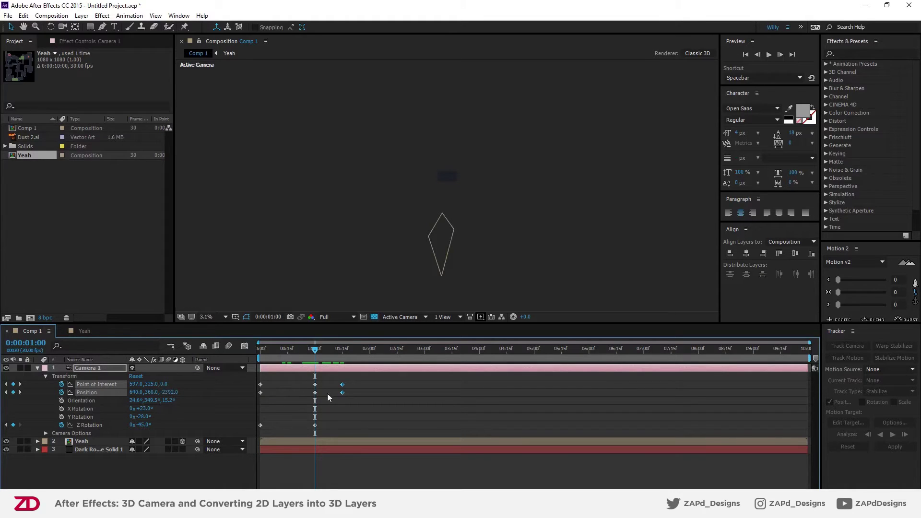
mouse_move(315, 385)
left_mouse_down()
mouse_move(267, 386)
mouse_move(315, 387)
left_mouse_up()
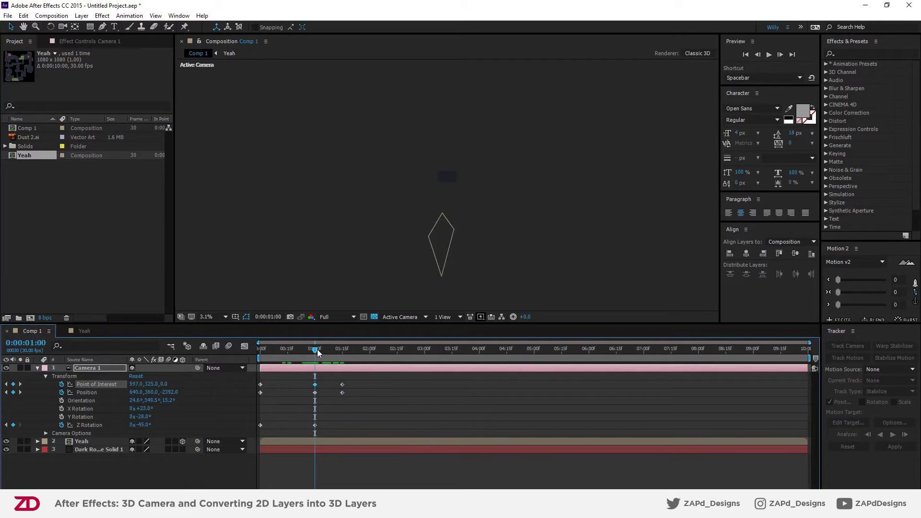
At 0:00:01:15, set Camera 1's Point of Interest to about 1621.5, 1714.8, 1610.3 to bring the map into frame
mouse_move(348, 352)
left_mouse_down()
mouse_move(359, 354)
mouse_move(340, 354)
left_mouse_up()
scroll(448, 168, "up", 5)
left_click_drag(448, 179, 401, 284)
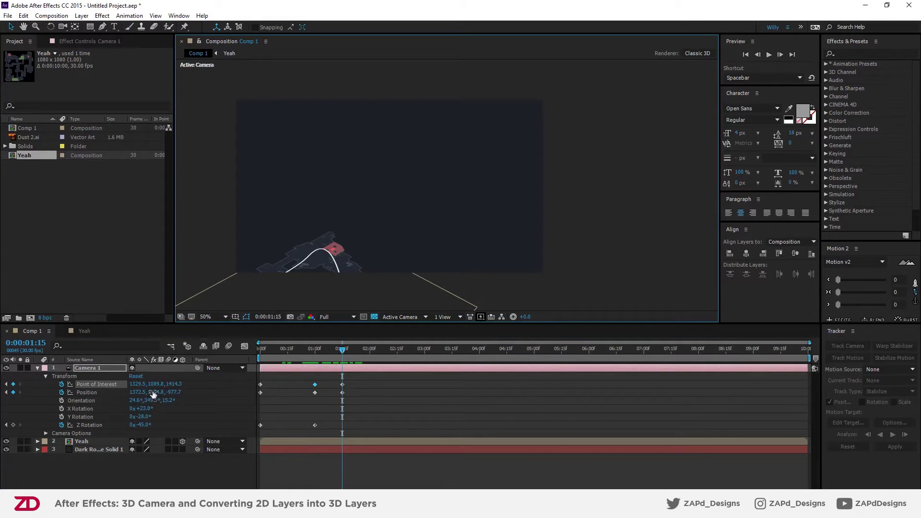
left_click_drag(153, 385, 492, 350)
left_click_drag(140, 384, 269, 383)
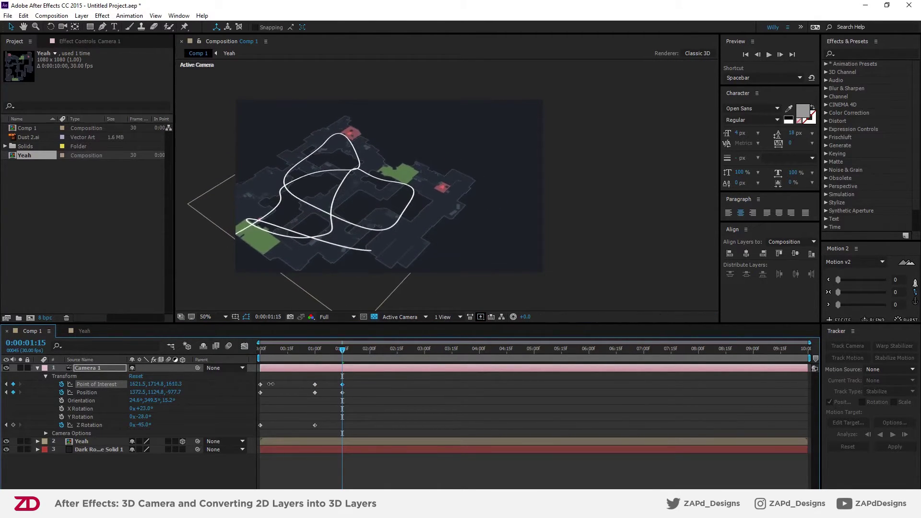
Set Camera 1's Position at 0:00:01:15 to about 1160.5, 1248.8, -955.7 to center the map in the frame
left_click_drag(168, 392, 201, 392)
left_click_drag(141, 392, 109, 392)
left_click(352, 416)
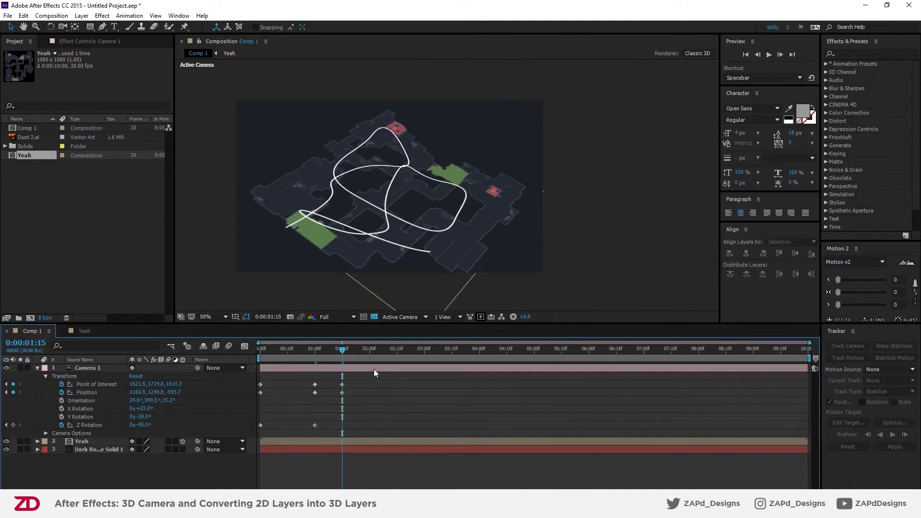
Check the map's framing at 0:00:01:00 and at the start of the timeline, and select the Yeah layer
left_click_drag(343, 354, 314, 355)
scroll(392, 212, "down", 5)
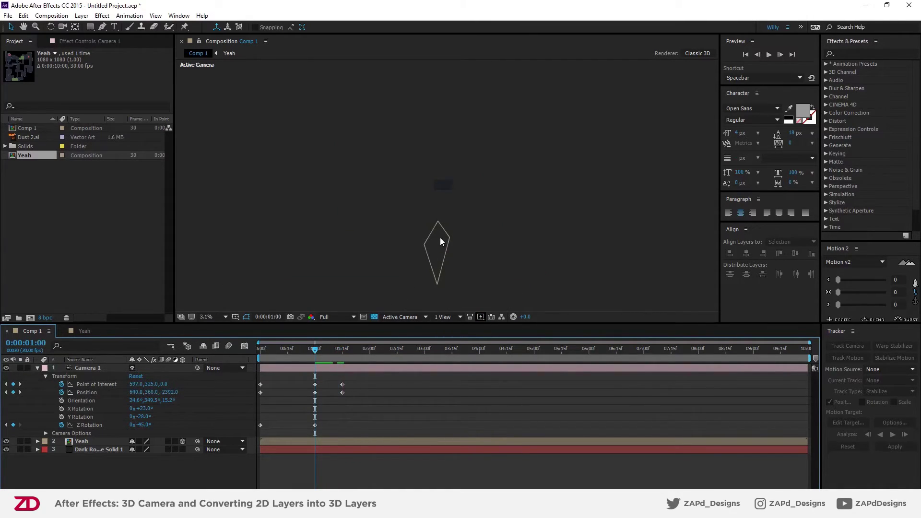
left_click(95, 366)
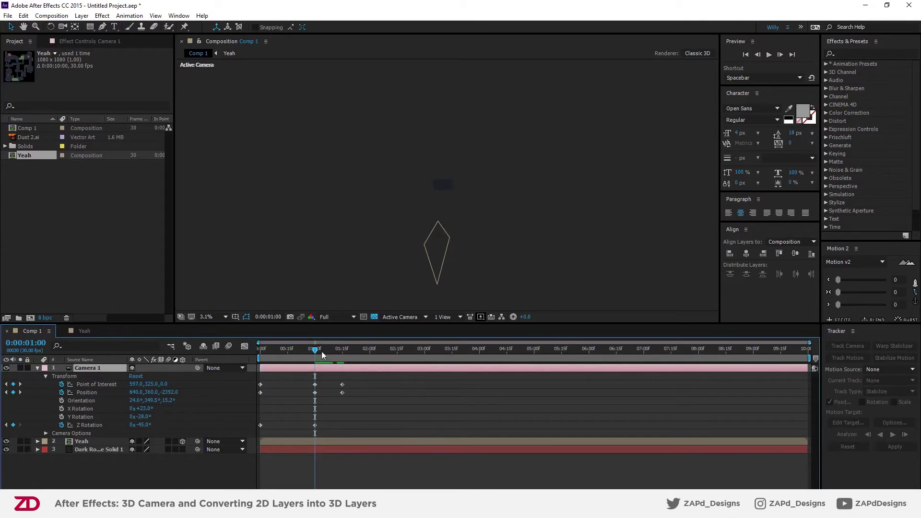
left_click_drag(315, 353, 258, 354)
scroll(454, 248, "up", 1)
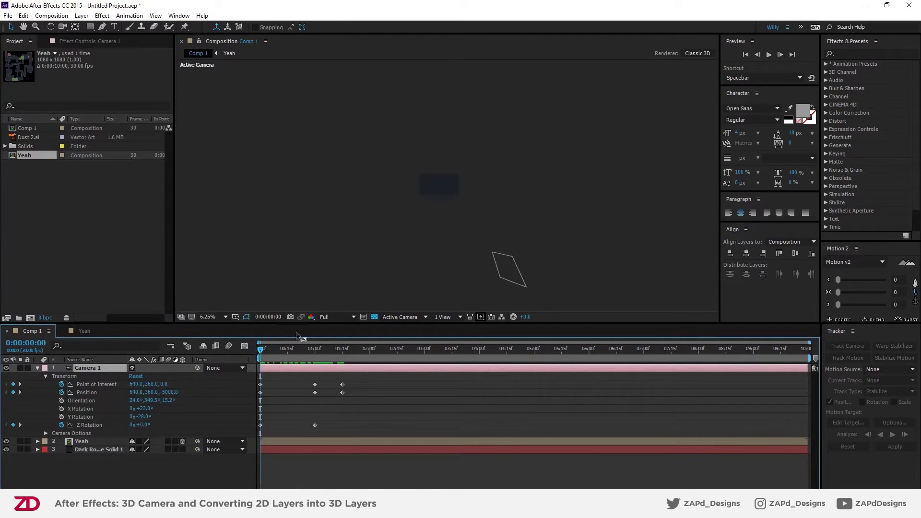
left_click(90, 442)
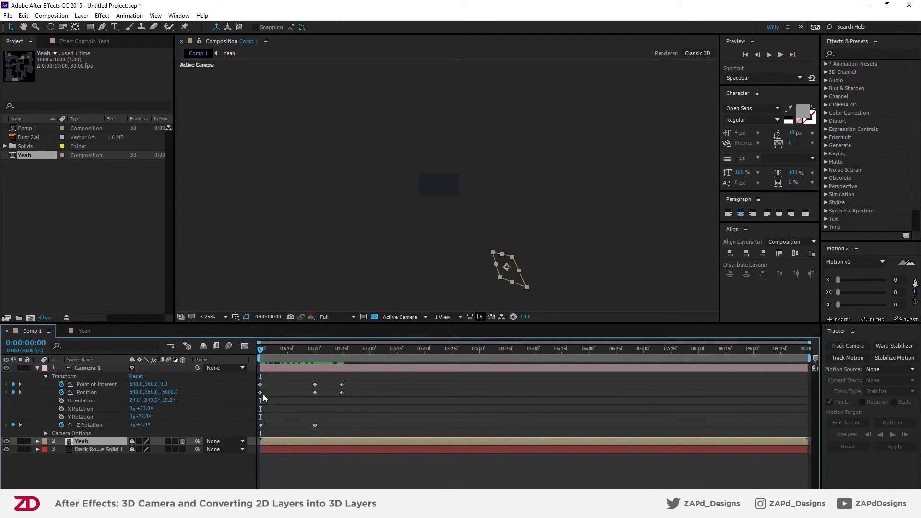
Examine the Yeah layer's Opacity and other Transform properties, leaving them collapsed
key("t")
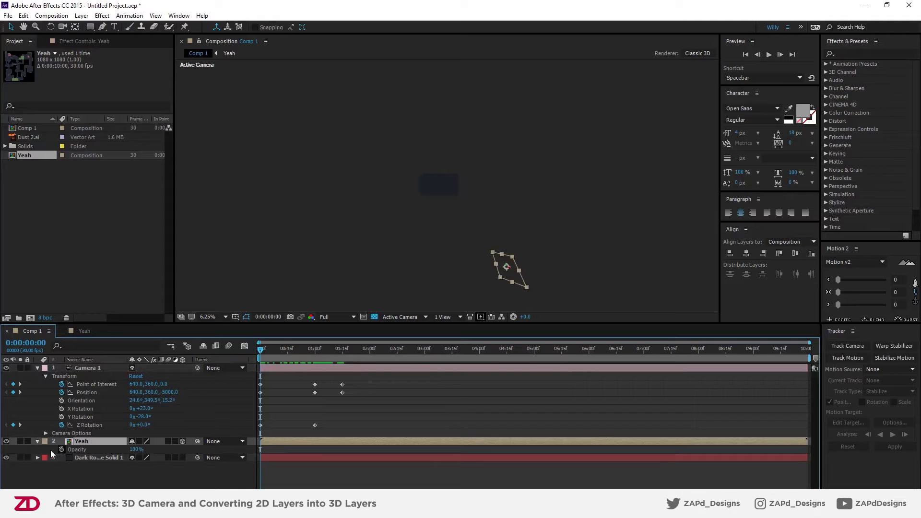
left_click(38, 441)
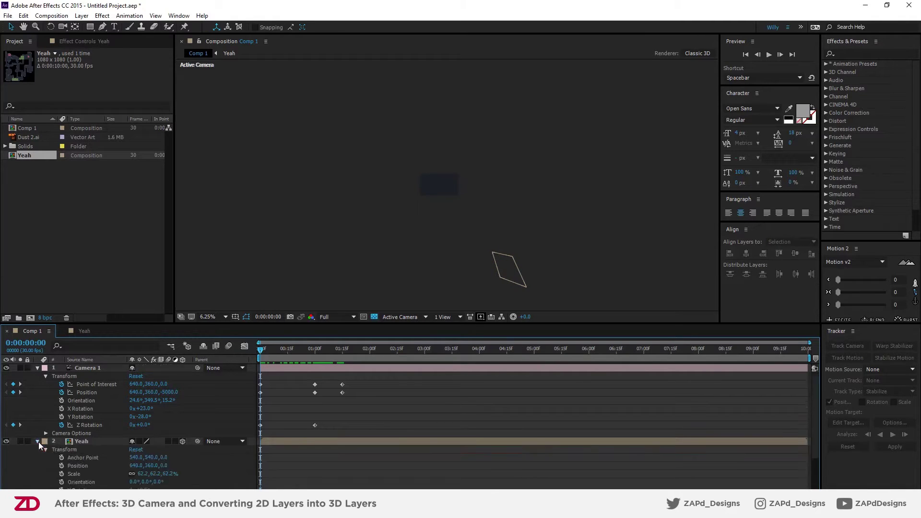
left_click(38, 441)
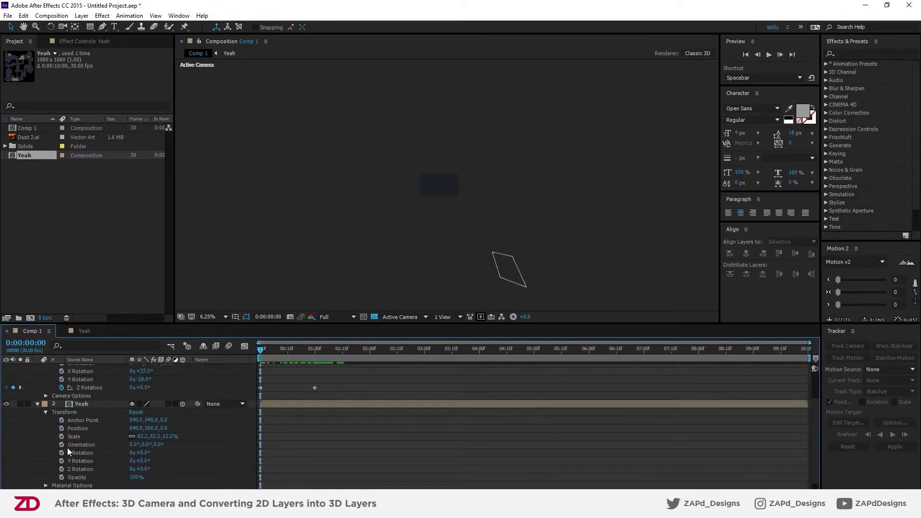
left_click(37, 404)
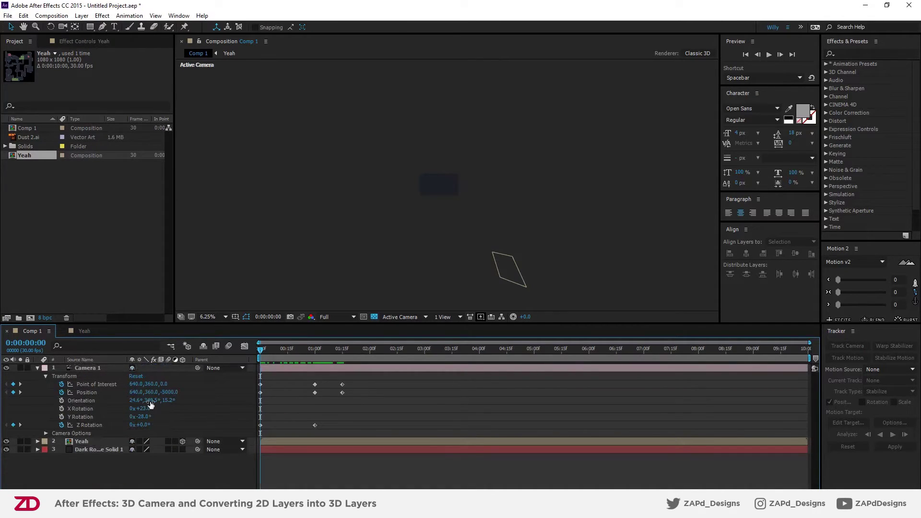
Enable keyframing for Camera 1's Orientation and set it to 0°, 0°, 0° at the start of the timeline
left_click(61, 400)
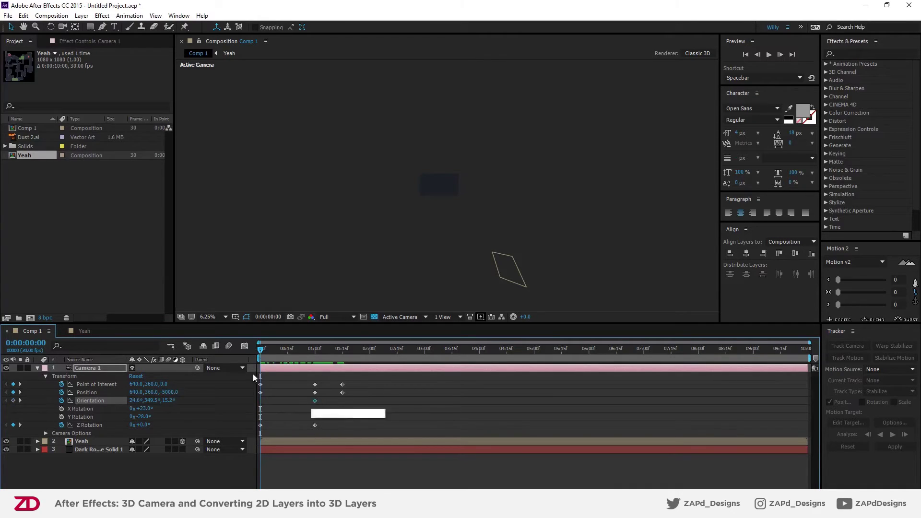
left_click(136, 400)
type("0")
key("Tab")
type("0")
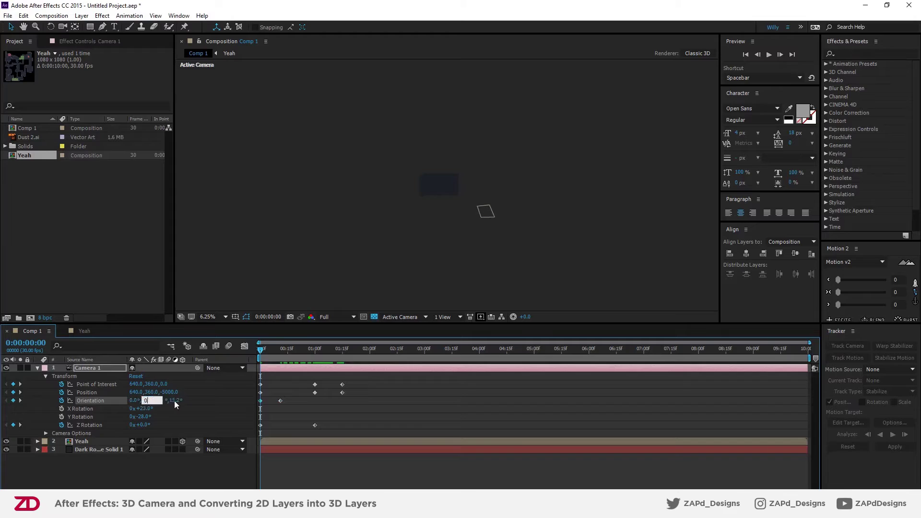
key("Tab")
type("0")
key("Return")
mouse_move(262, 350)
left_mouse_down()
mouse_move(283, 354)
mouse_move(256, 351)
left_mouse_up()
scroll(439, 190, "up", 2)
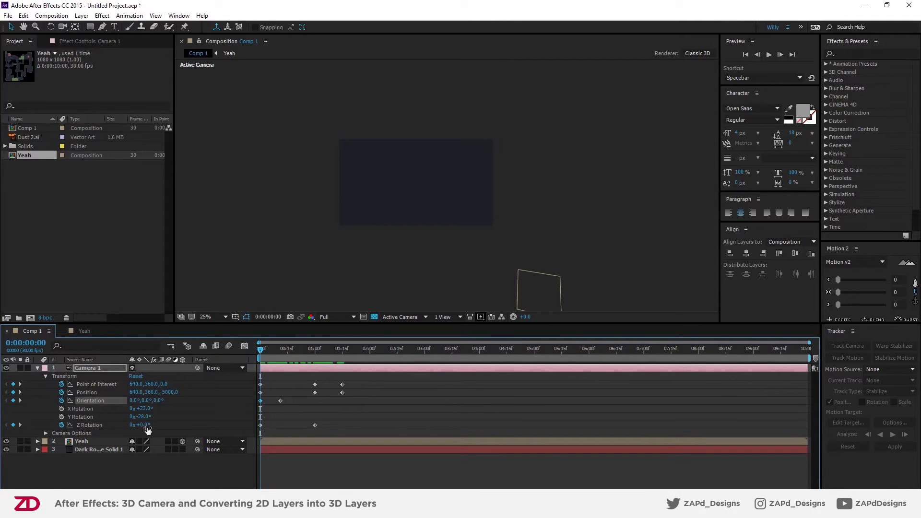
left_click_drag(150, 393, 73, 401)
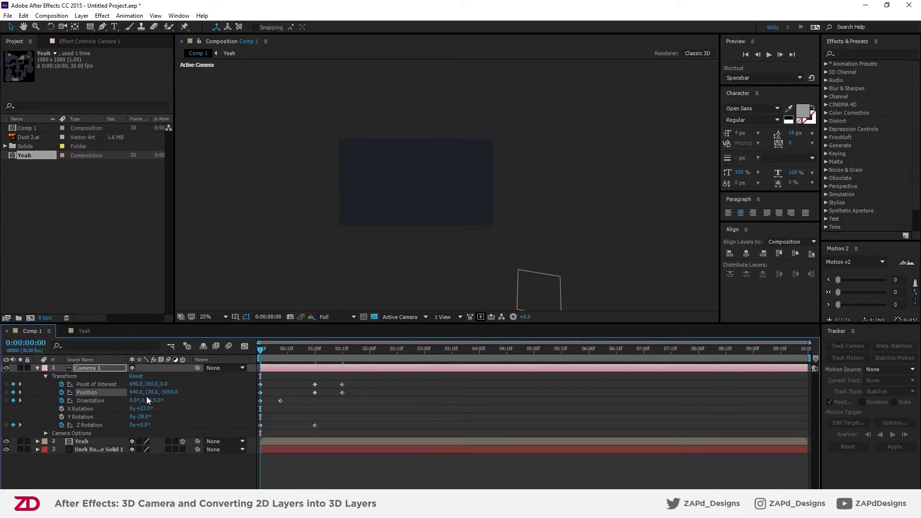
key("ctrl+z")
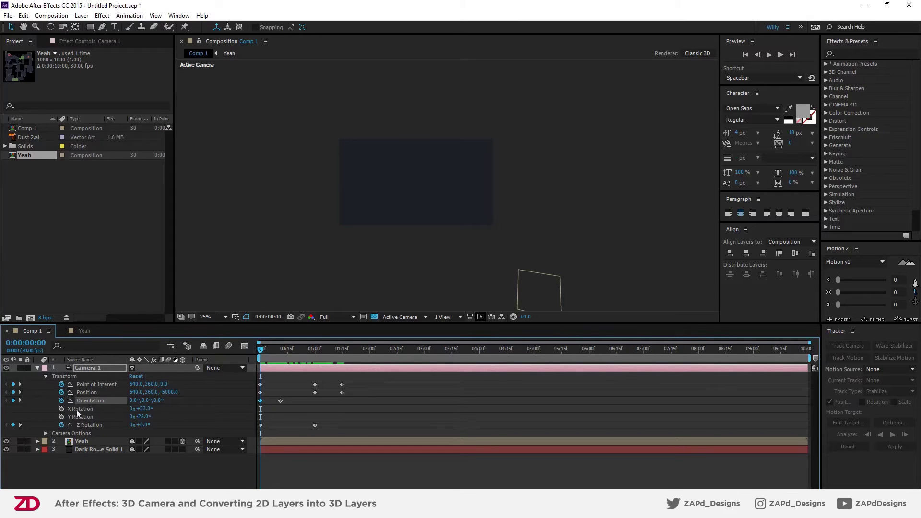
Enable keyframing for Camera 1's X Rotation and Y Rotation, and set both to 0° at the start of the timeline
left_click_drag(294, 353, 260, 350)
left_click(61, 409)
left_click(61, 417)
left_click(144, 409)
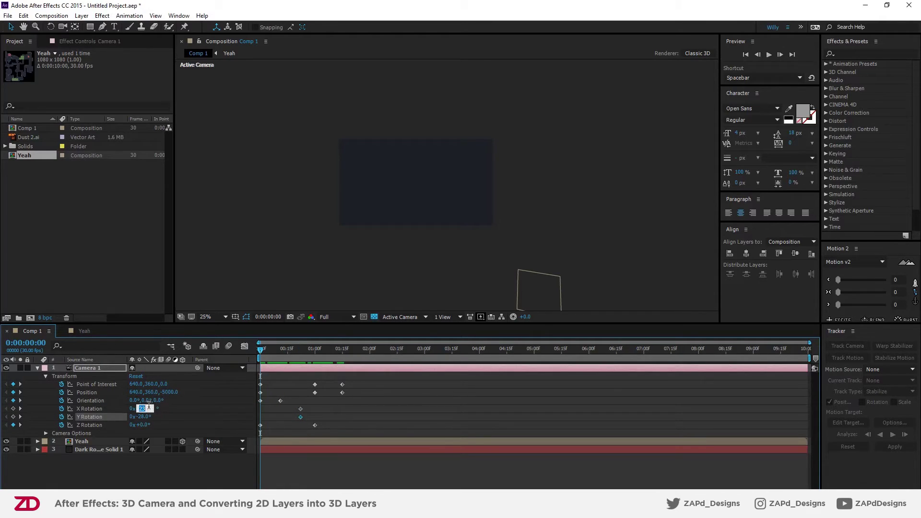
type("0")
key("Return")
left_click(140, 417)
type("0")
key("Return")
left_click(385, 400)
Move Camera 1's Orientation, X Rotation and Y Rotation keyframes to about 0:00:00:15 and 0:00:01:15
left_click_drag(263, 349, 316, 356)
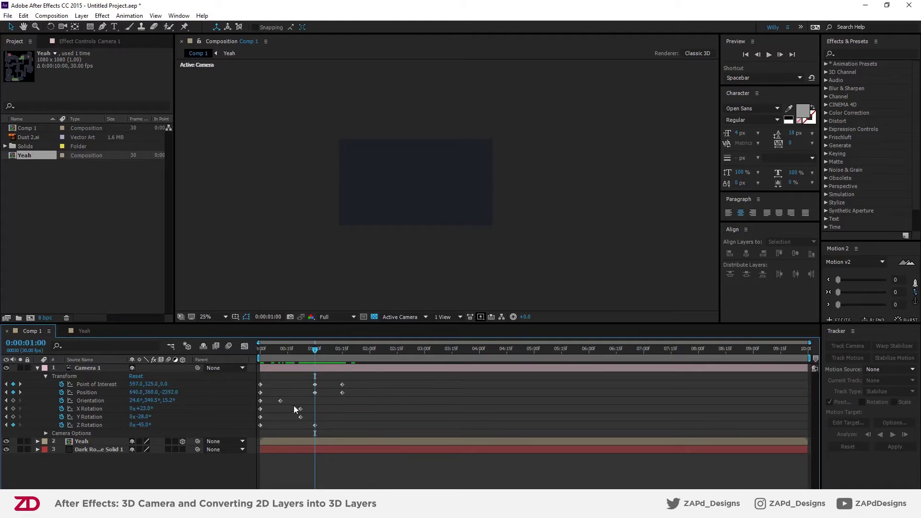
mouse_move(305, 409)
left_mouse_down()
mouse_move(302, 419)
mouse_move(314, 417)
mouse_move(315, 401)
left_mouse_up()
left_click(280, 401)
left_click_drag(265, 350, 269, 353)
left_click_drag(324, 400, 289, 418)
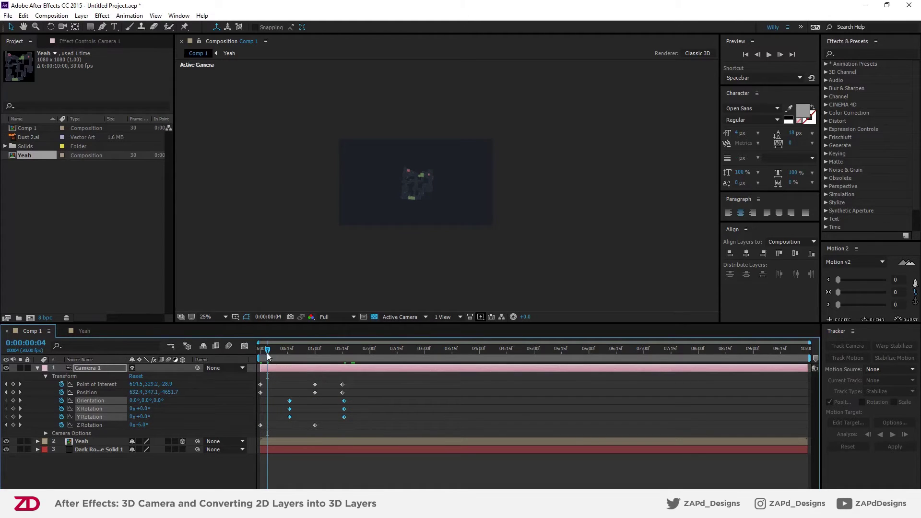
left_click_drag(268, 354, 320, 354)
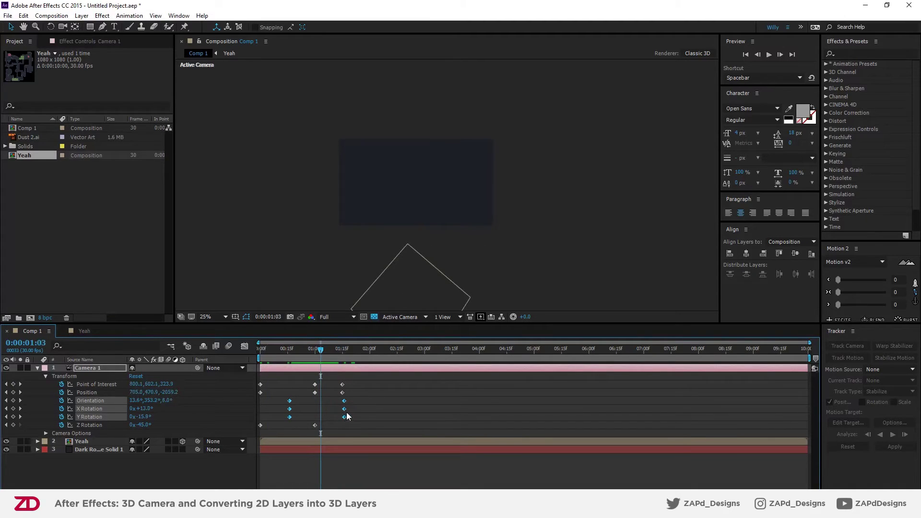
left_click_drag(346, 417, 343, 417)
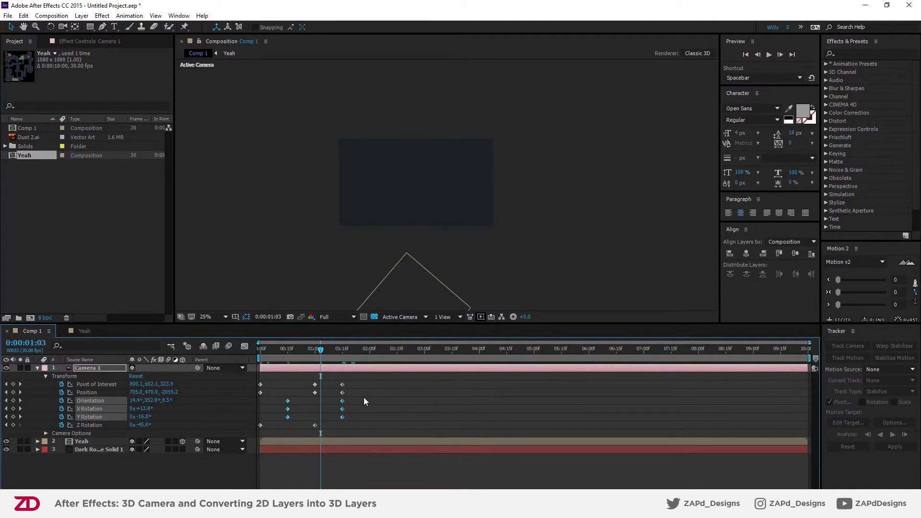
At 0:00:01:00, set Camera 1's Point of Interest to about 1404, 1460, 0 to bring the map back into frame
mouse_move(321, 354)
left_mouse_down()
mouse_move(281, 354)
mouse_move(313, 360)
left_mouse_up()
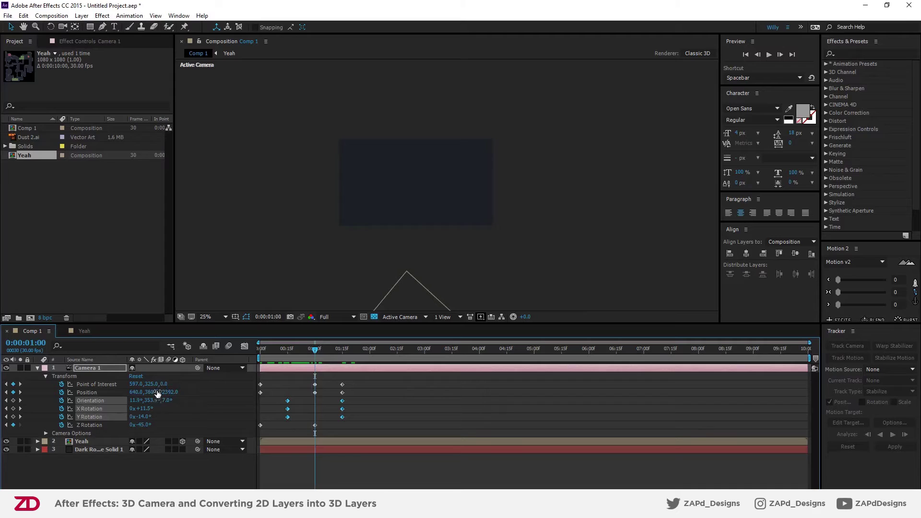
left_click_drag(154, 388, 719, 362)
left_click_drag(136, 384, 524, 384)
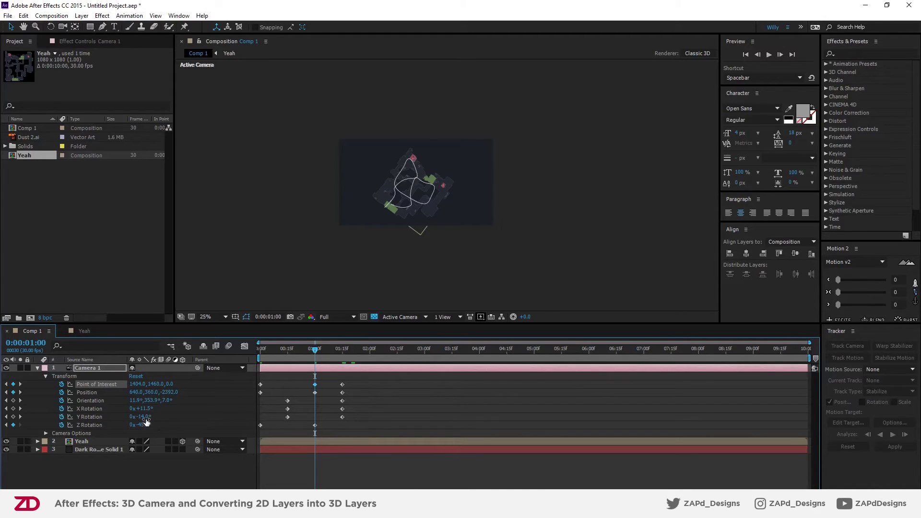
Apply Easy Ease to all of Camera 1's keyframes and preview the camera move
left_click_drag(331, 349, 244, 437)
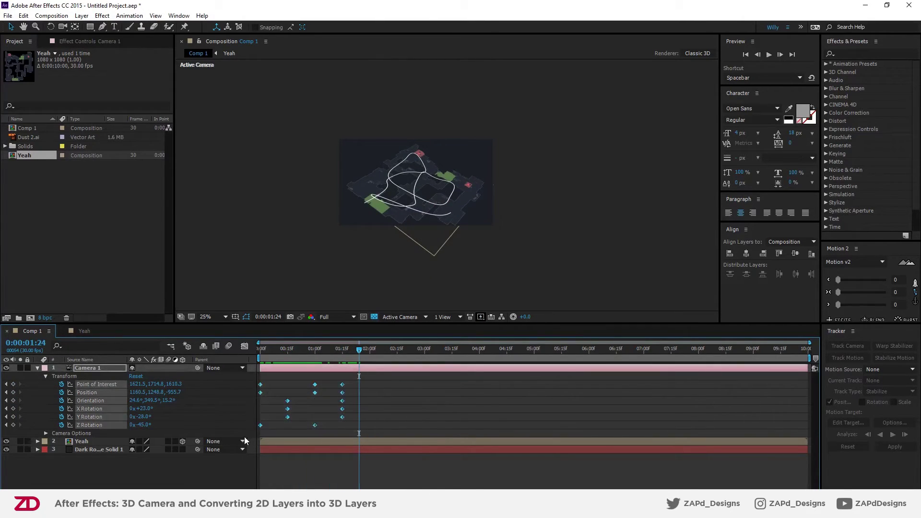
key("F9")
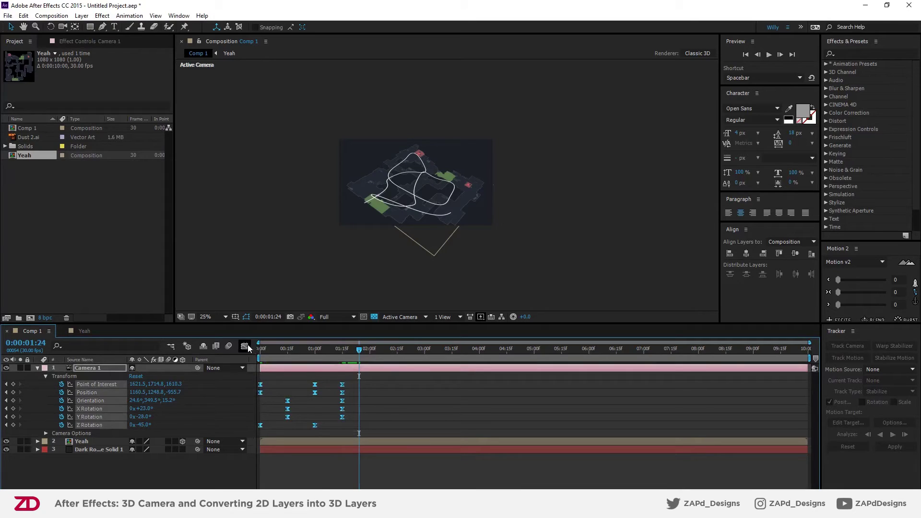
left_click_drag(322, 357, 269, 355)
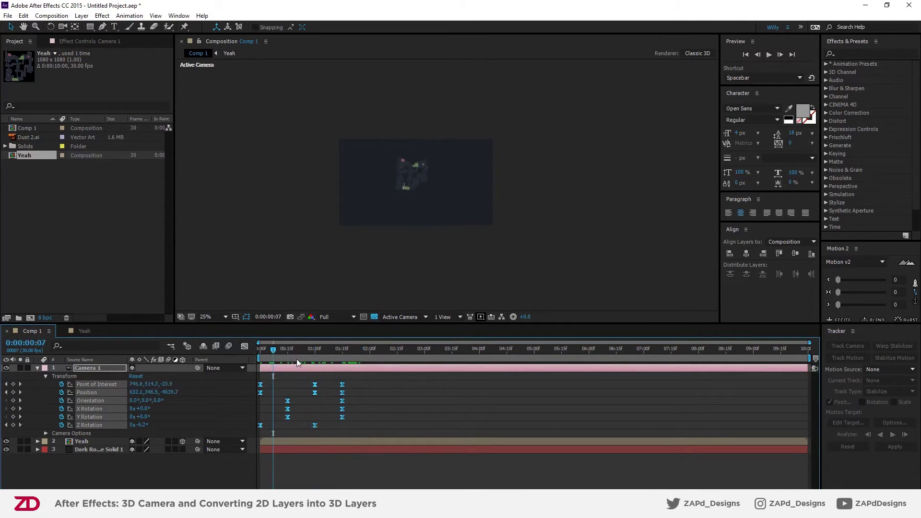
key("space")
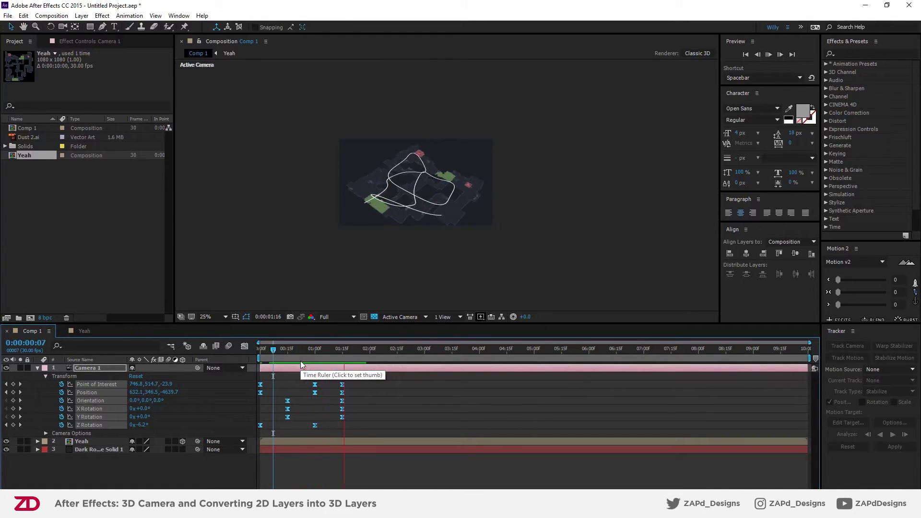
Stretch all of Camera 1's keyframes proportionally so the last ones fall at about 0:00:03:10, and preview from the start
key("space")
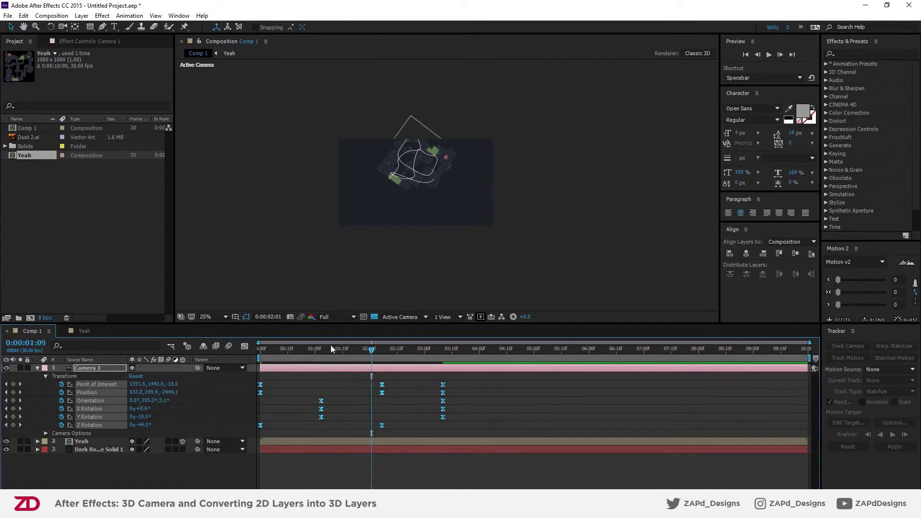
key("Home")
key("space")
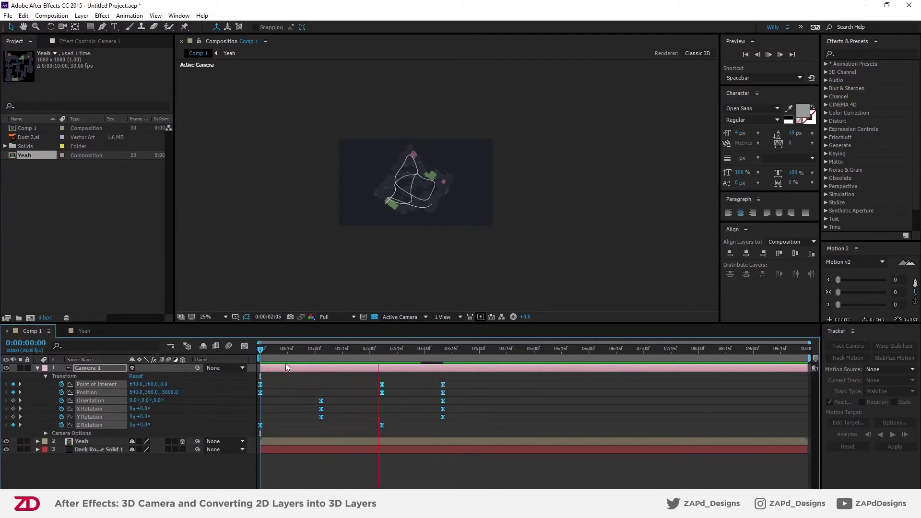
key("space")
Retime Camera 1's Orientation, X Rotation and Y Rotation keyframes to about 0:00:00:29 and 0:00:03:05, checking the map's framing
left_click_drag(304, 353, 323, 369)
left_click_drag(460, 400, 282, 418)
left_click_drag(321, 359, 353, 357)
left_click_drag(403, 403, 416, 417)
left_click(287, 417)
left_click_drag(343, 425, 382, 425)
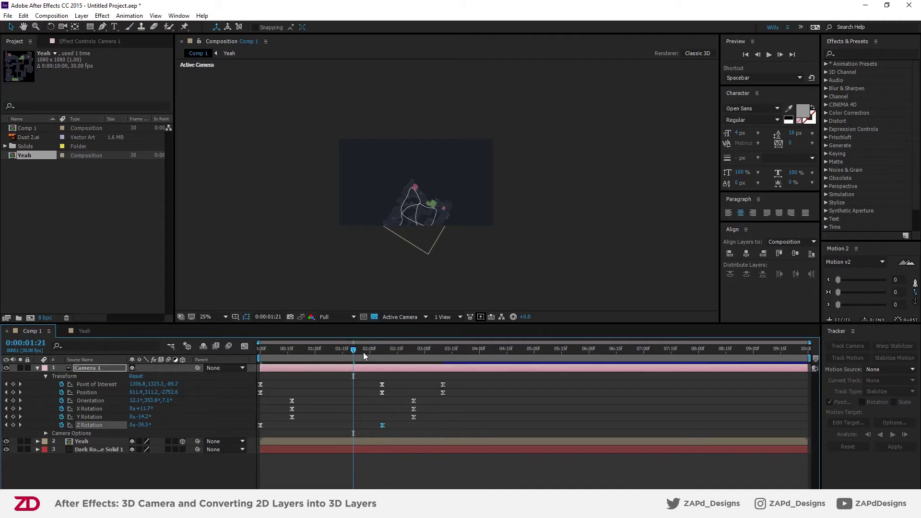
left_click_drag(354, 351, 381, 369)
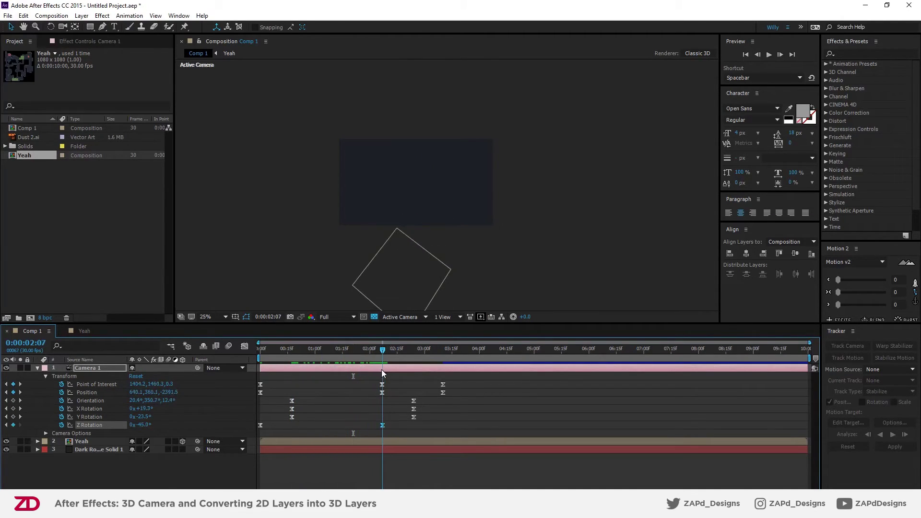
left_click_drag(427, 399, 315, 419)
left_click_drag(383, 351, 345, 384)
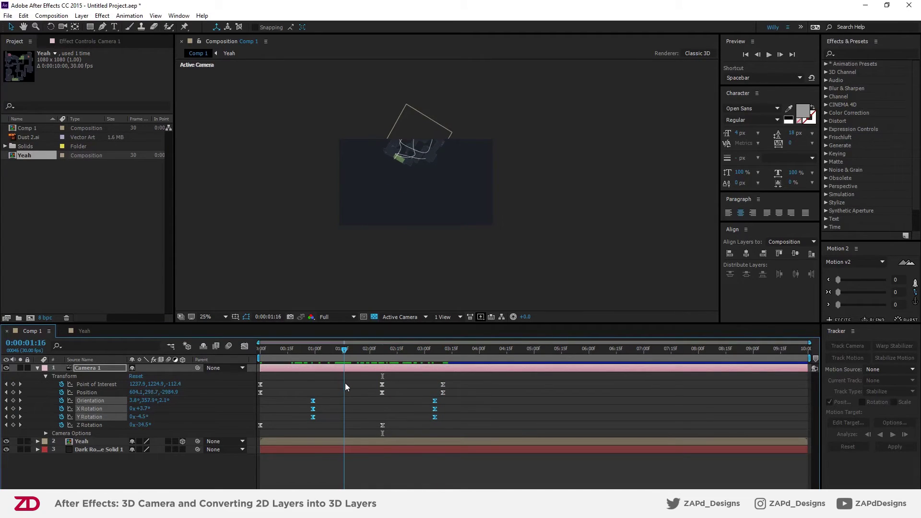
Select all of Camera 1's keyframes and examine their speed curves in the Graph Editor
left_click_drag(471, 374, 255, 438)
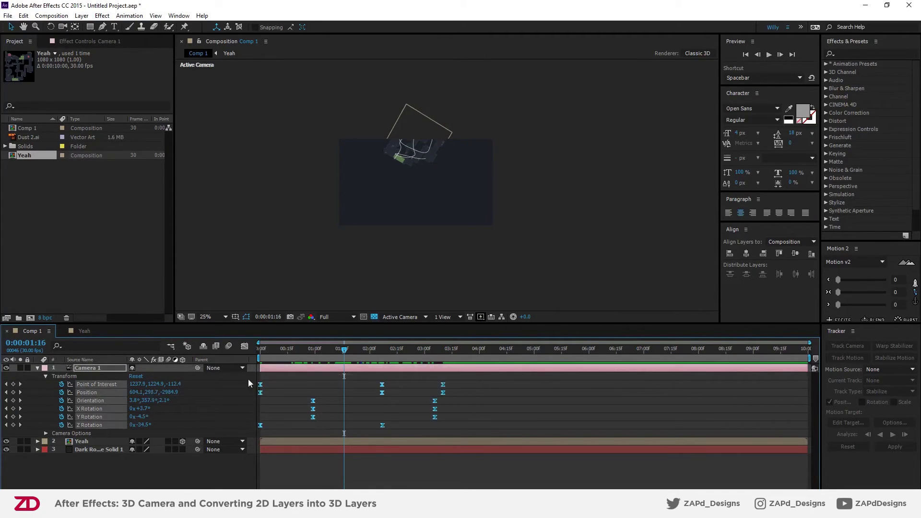
left_click(246, 347)
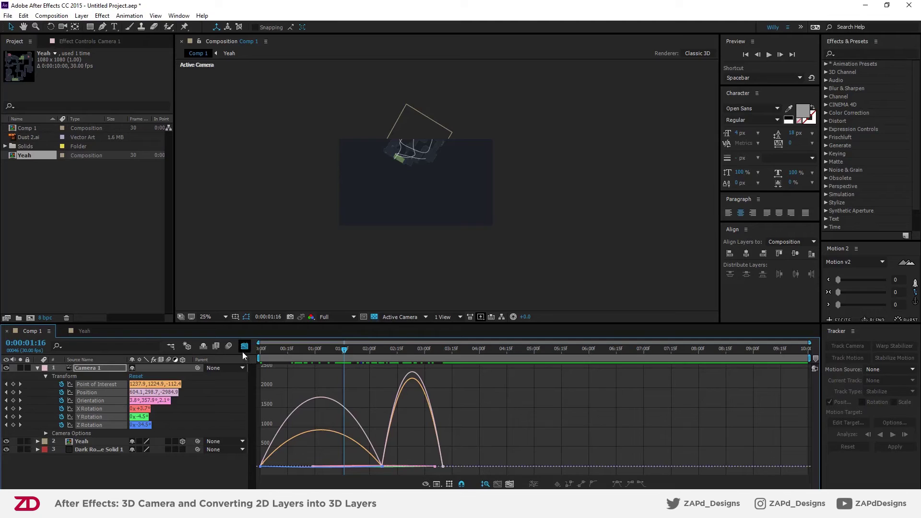
left_click(243, 349)
Save the current project as tutorial in the course of opening another project
left_click(12, 17)
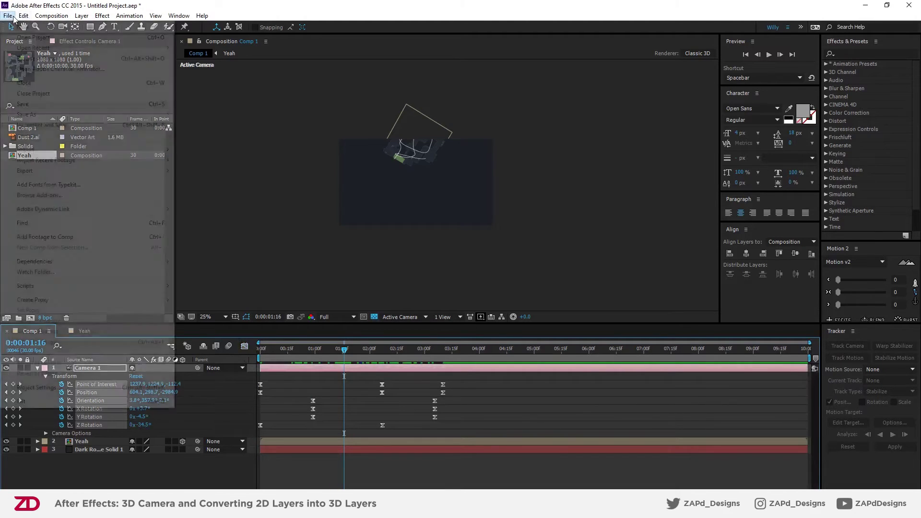
mouse_move(179, 15)
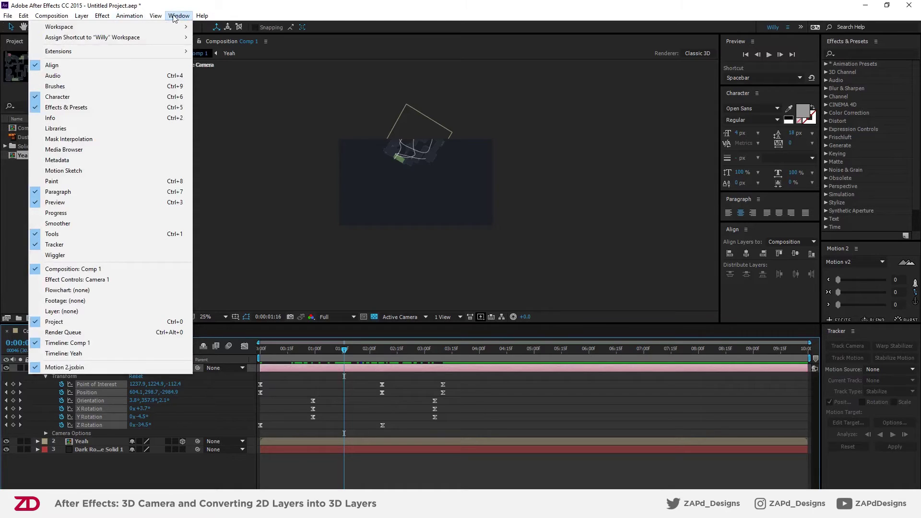
left_click(175, 16)
left_click(5, 16)
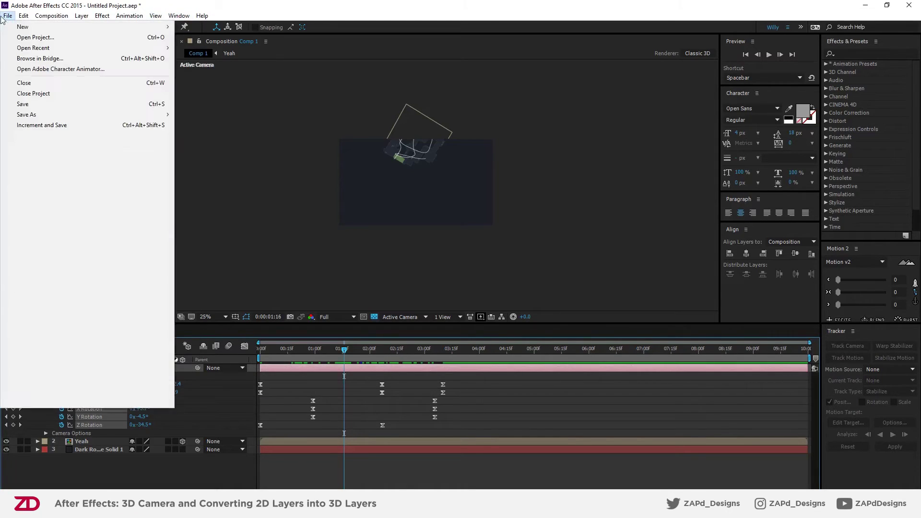
left_click(35, 37)
left_click(521, 266)
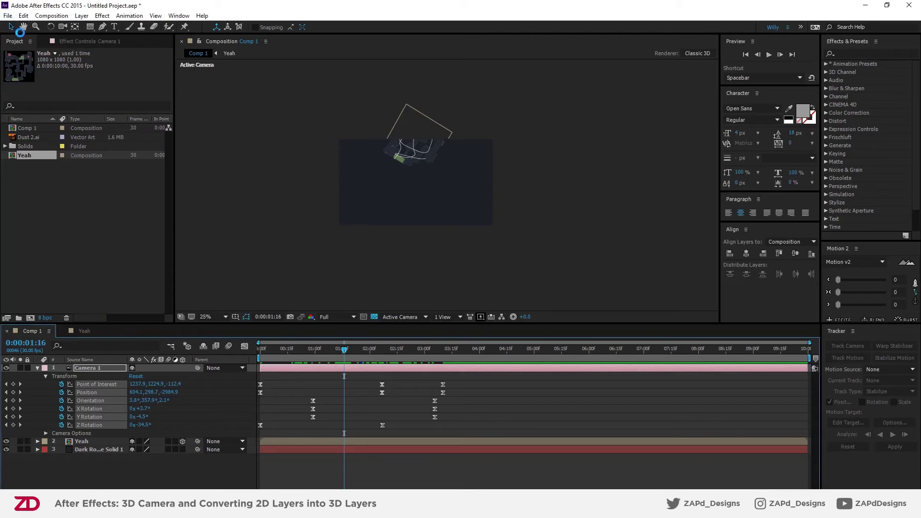
type("tutorial")
key("Return")
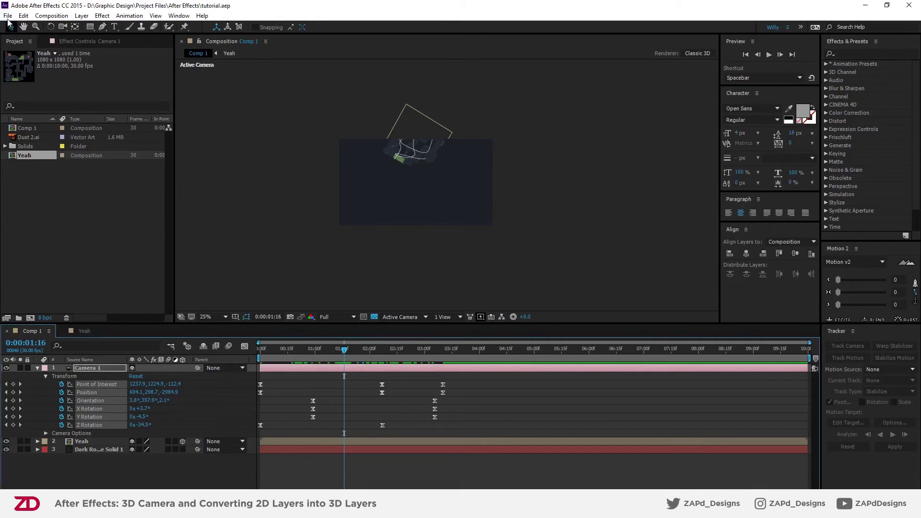
Open the recent project Concur Map.aep and select its Camera 1 layer
left_click(7, 16)
mouse_move(35, 48)
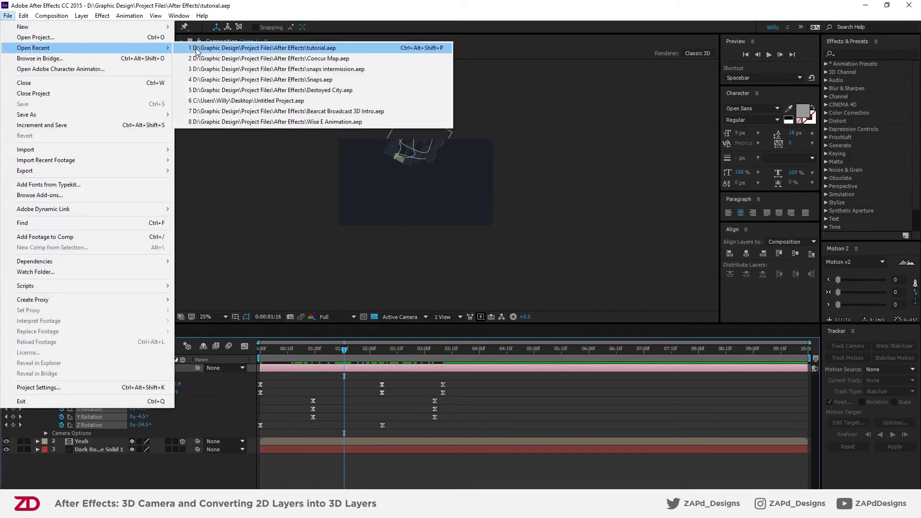
left_click(198, 59)
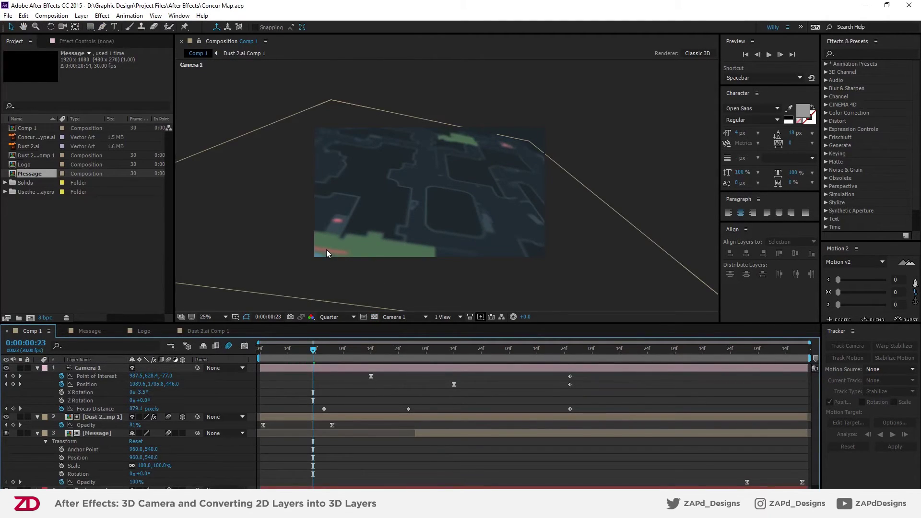
scroll(402, 210, "up", 2)
scroll(404, 213, "down", 2)
left_click(94, 367)
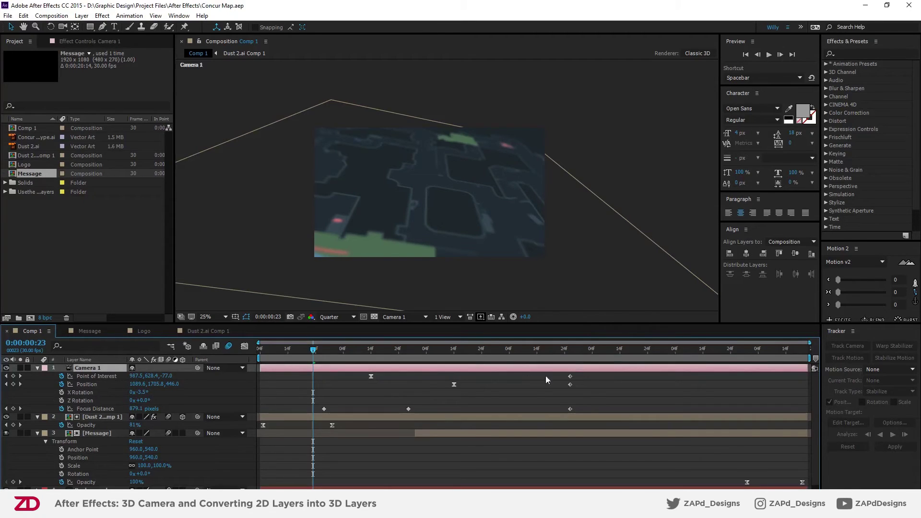
Examine the speed curves of all Camera 1 keyframes in the Graph Editor, scrubbing back to 0:00:00:06
left_click_drag(612, 379, 314, 409)
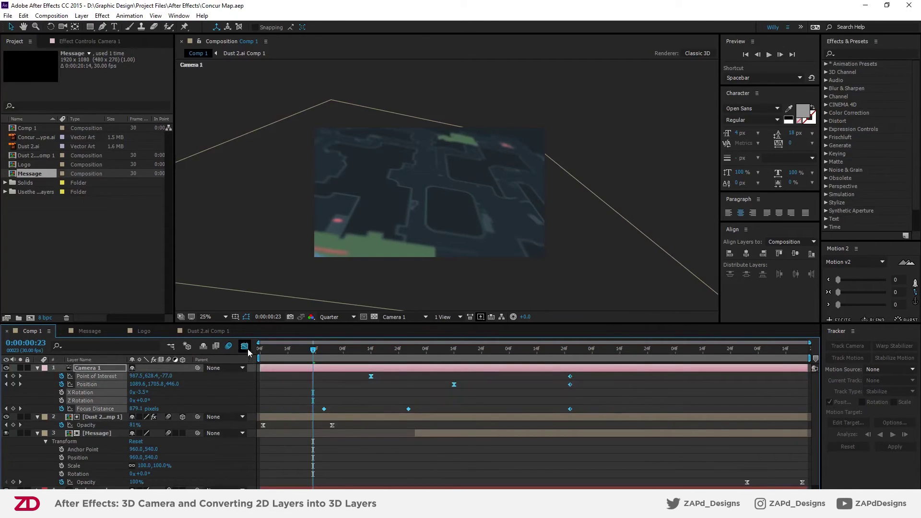
left_click(245, 346)
left_click(434, 406)
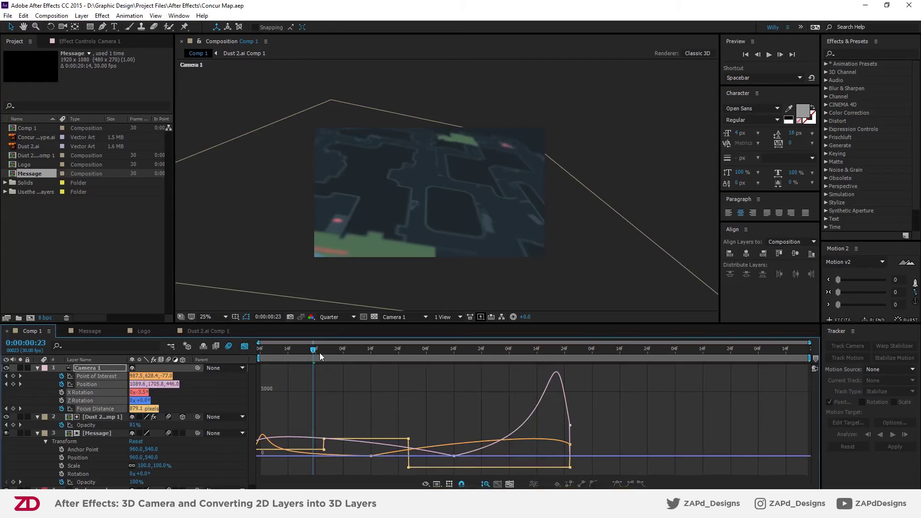
left_click_drag(312, 350, 265, 354)
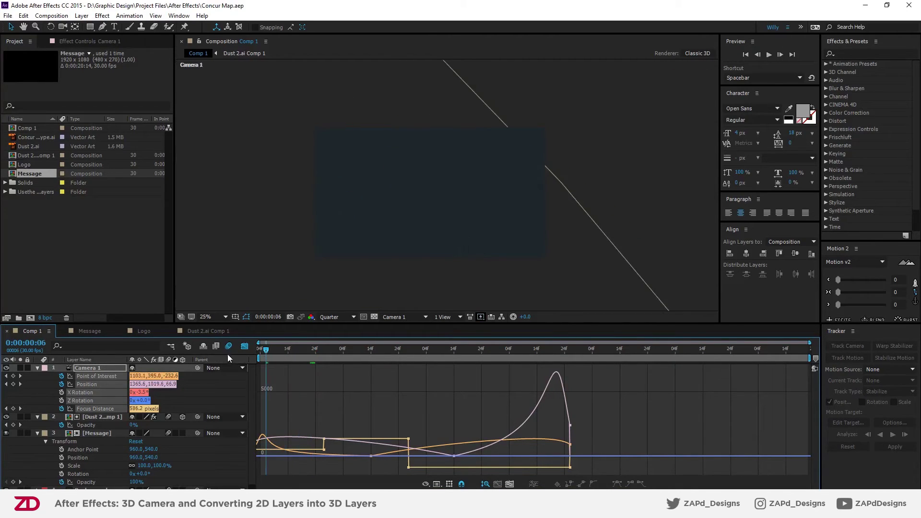
left_click(245, 345)
Examine only Camera 1's Point of Interest and Position speed curves in the Graph Editor while scrubbing the animation to 0:00:02:14
left_click_drag(597, 378, 251, 397)
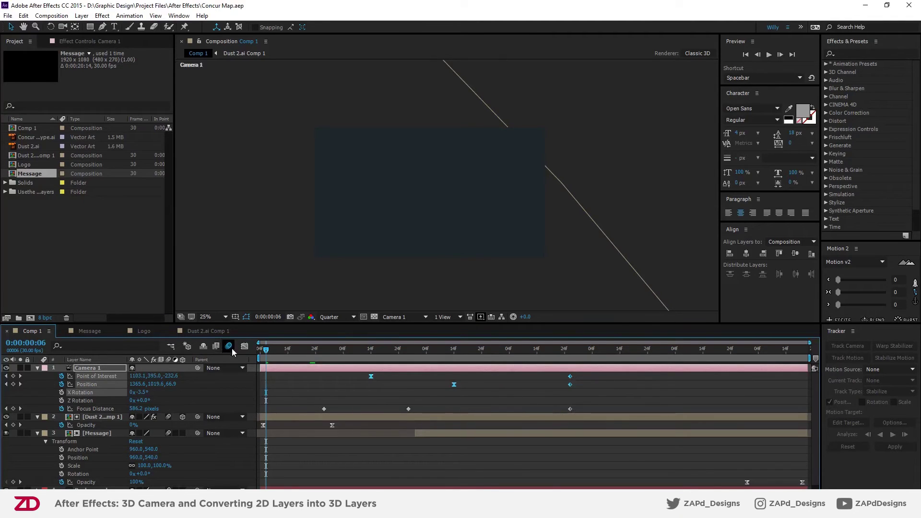
left_click(245, 346)
left_click_drag(268, 348, 436, 367)
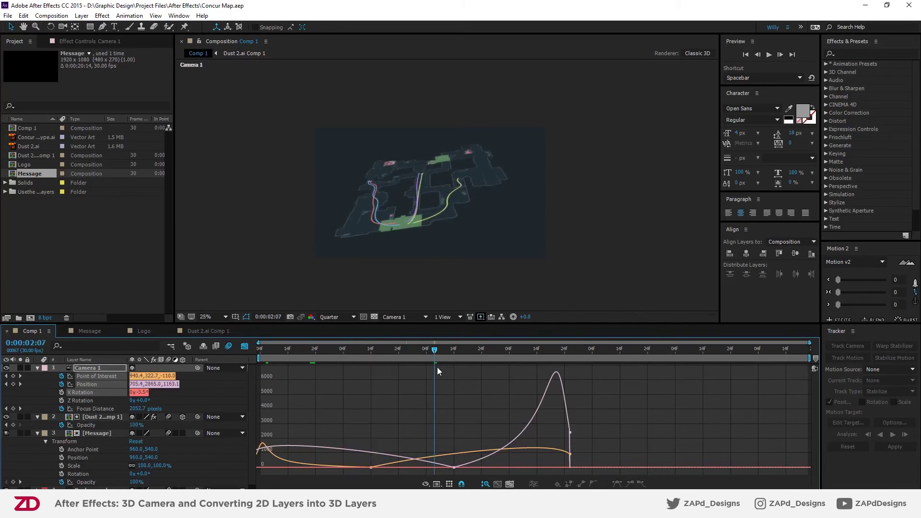
left_click_drag(437, 367, 455, 369)
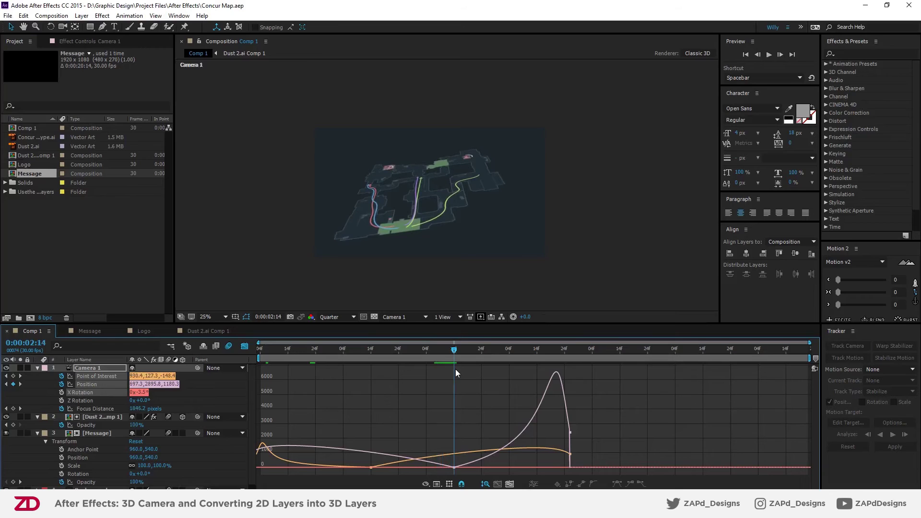
left_click(247, 347)
Scrub the composition to the last camera keyframes at 0:00:03:26, deselect the layer, and review the camera move up to about 0:00:03:01
left_click_drag(278, 351, 570, 362)
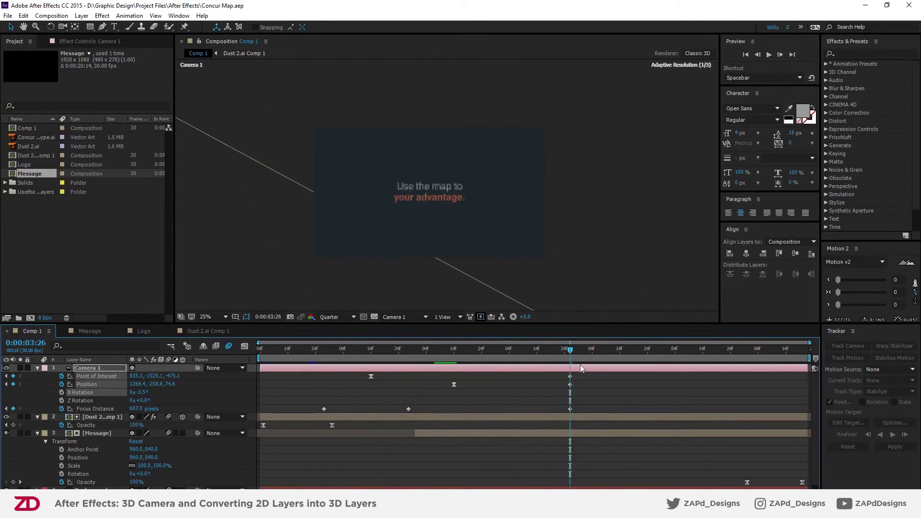
left_click(599, 389)
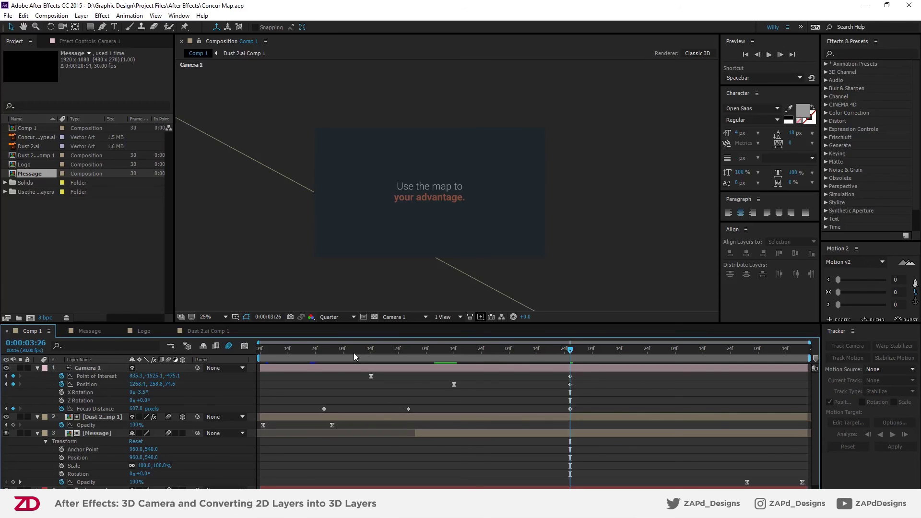
left_click_drag(341, 348, 502, 355)
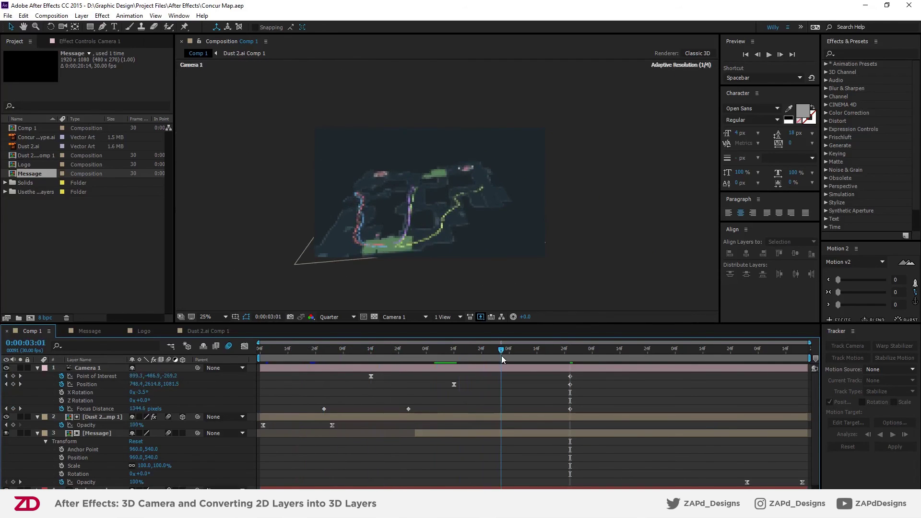